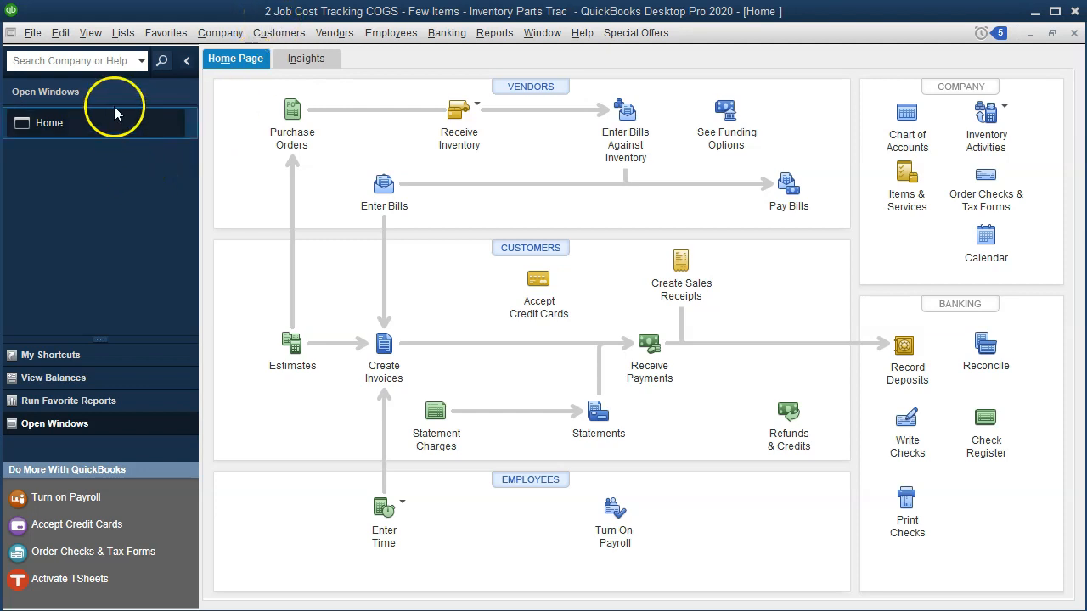
Show the Open Window List in the QuickBooks company file
left_click(94, 34)
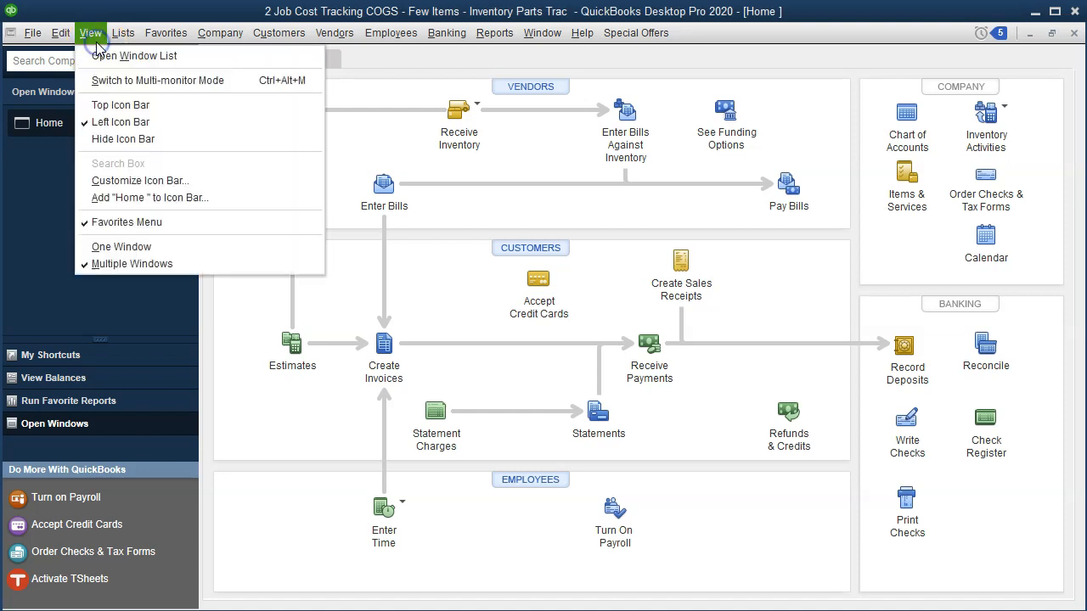
left_click(173, 63)
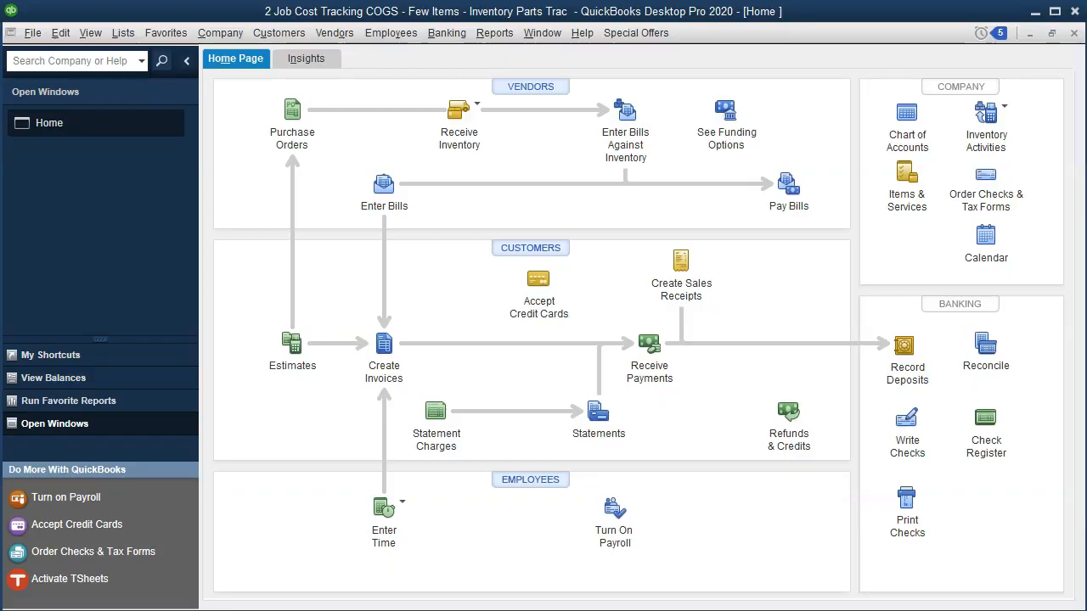
Switch to the Excel practice workbook and review the 1/31 transactions and journal entries on the 1.31 sheet
key("alt+Tab")
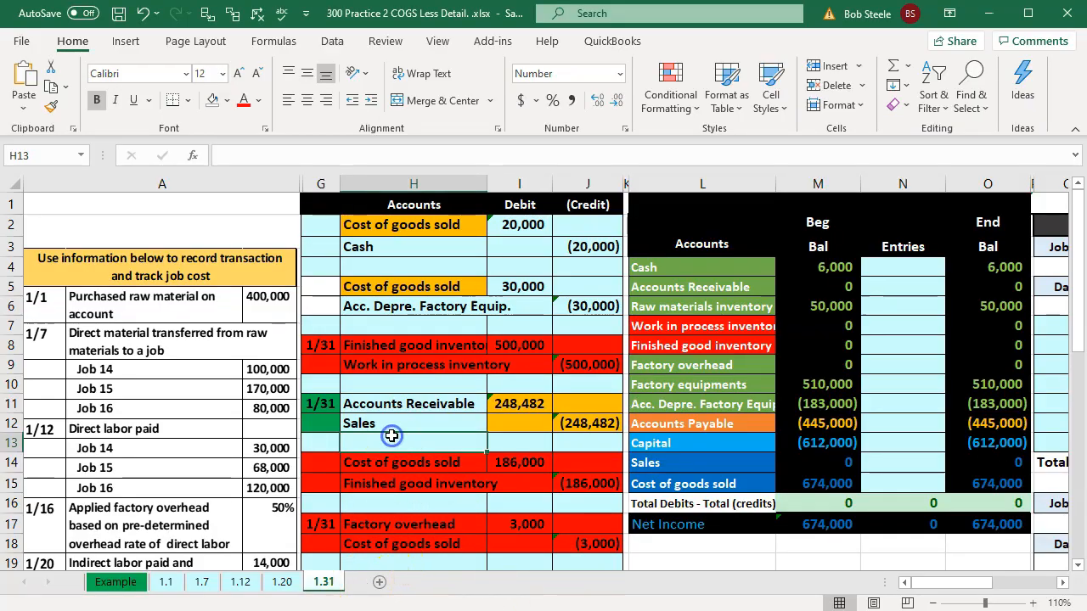
left_click(315, 399)
scroll(316, 397, "down", 4)
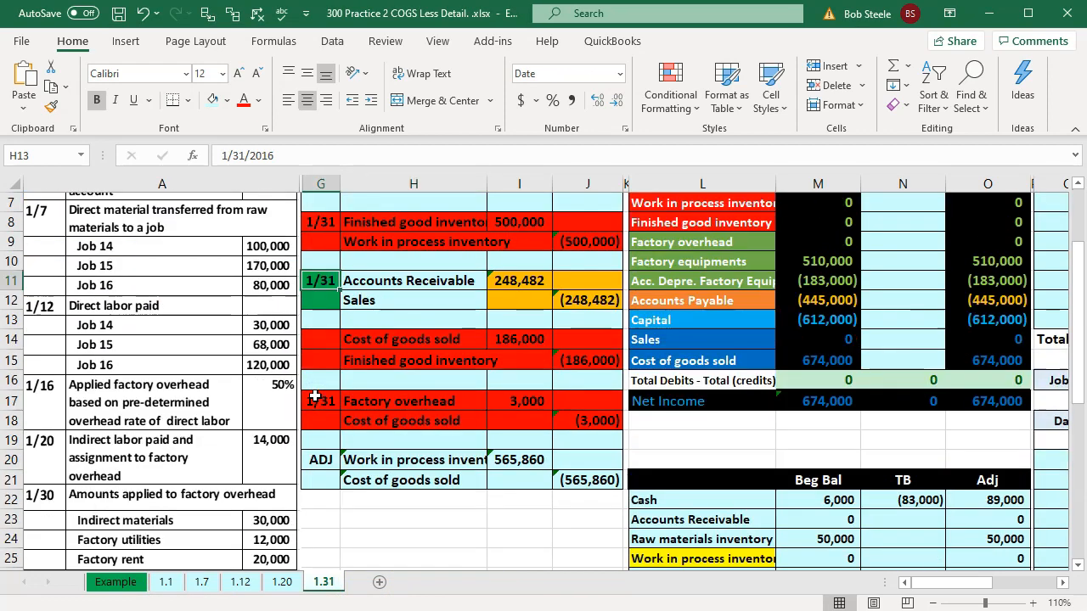
scroll(315, 396, "down", 2)
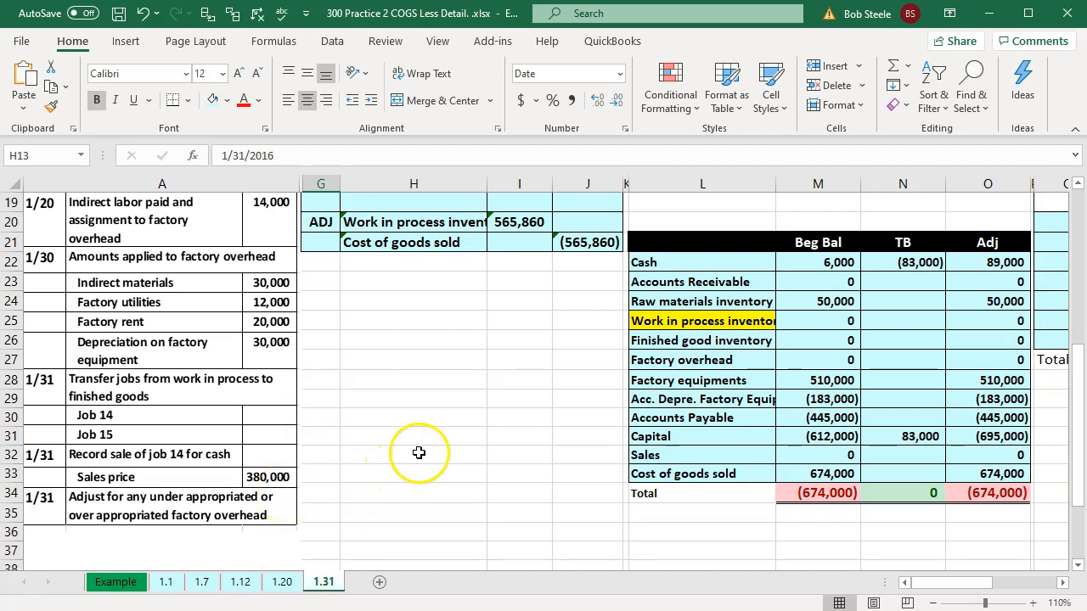
scroll(418, 452, "up", 2)
scroll(419, 452, "up", 1)
scroll(424, 452, "up", 2)
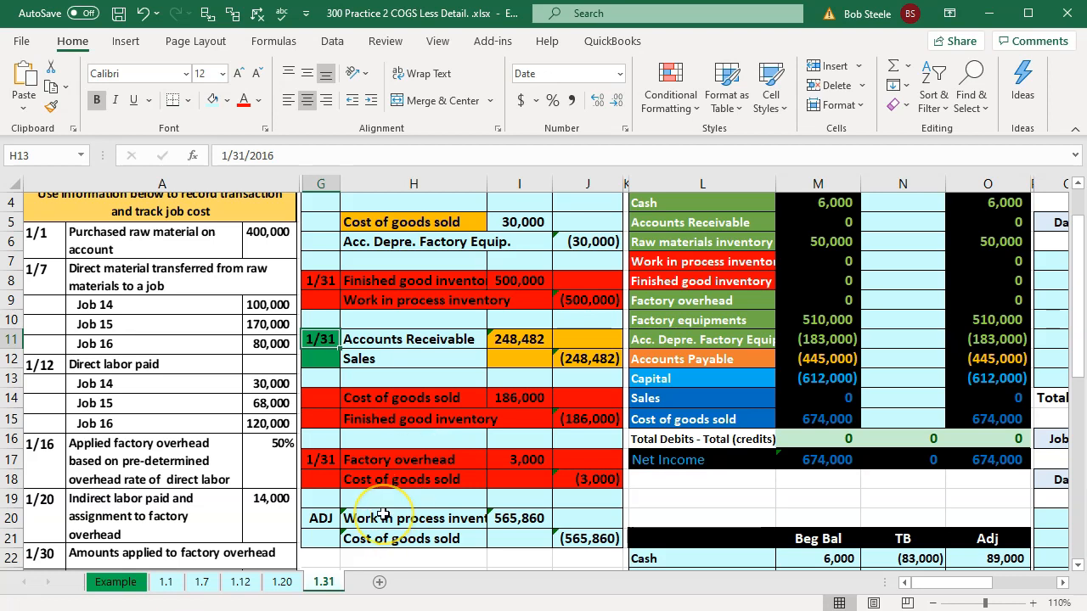
Compare the finished goods transfer entry with the work in process, finished goods and cost of goods sold accounts in the trial balance
left_click(433, 283)
scroll(489, 344, "up", 1)
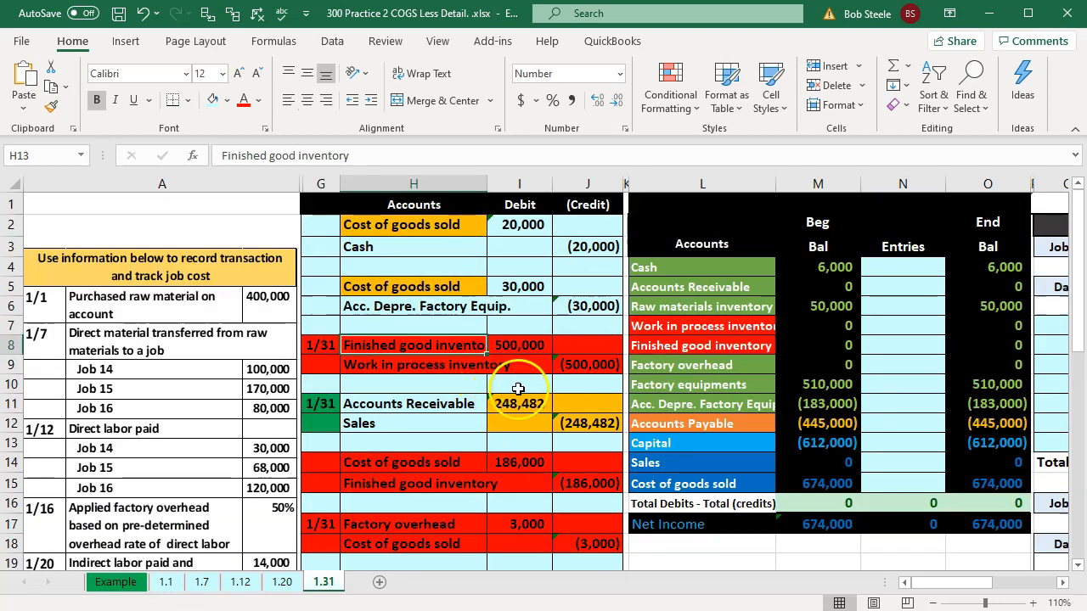
left_click(731, 364)
left_click(743, 326)
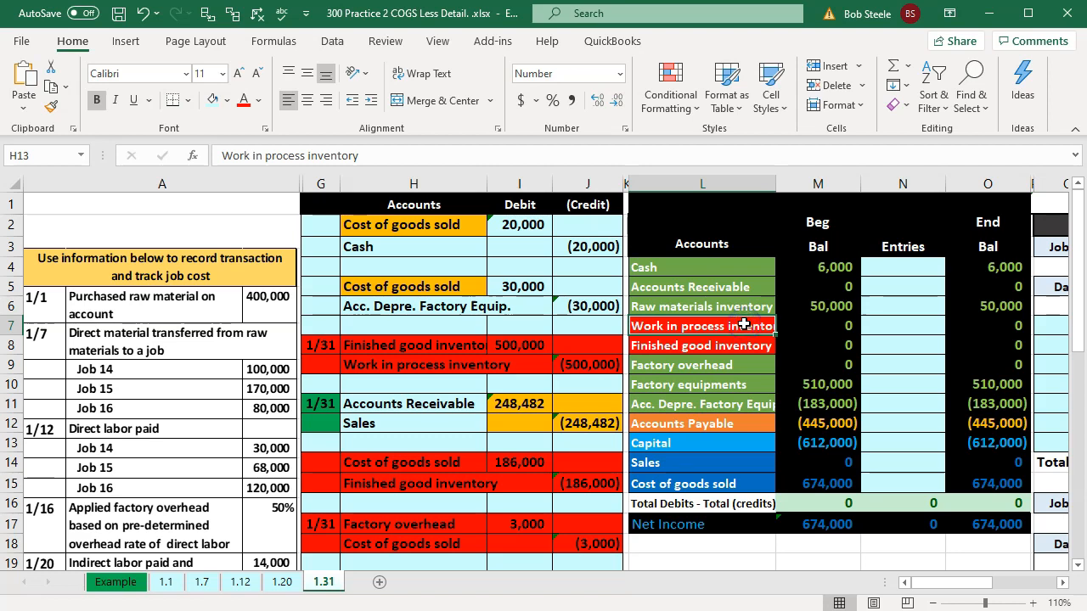
key("Down")
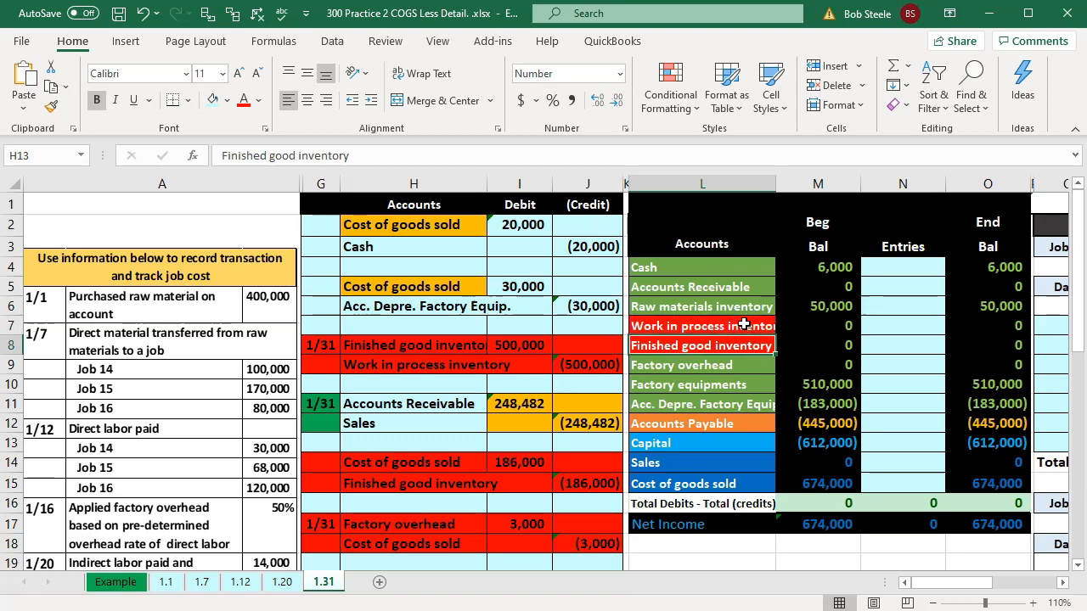
left_click(744, 325)
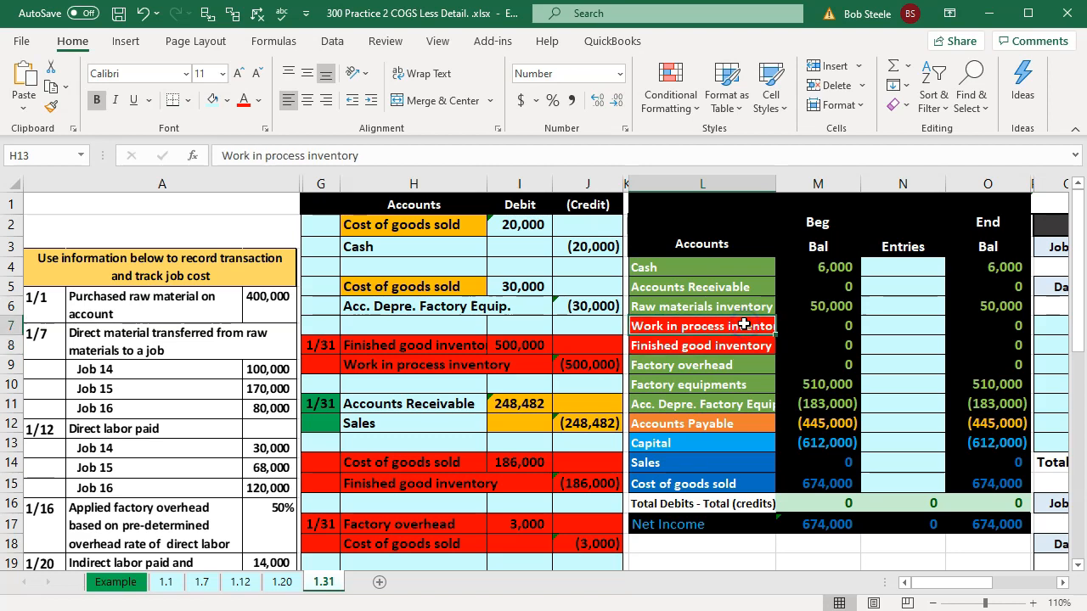
left_click(724, 483)
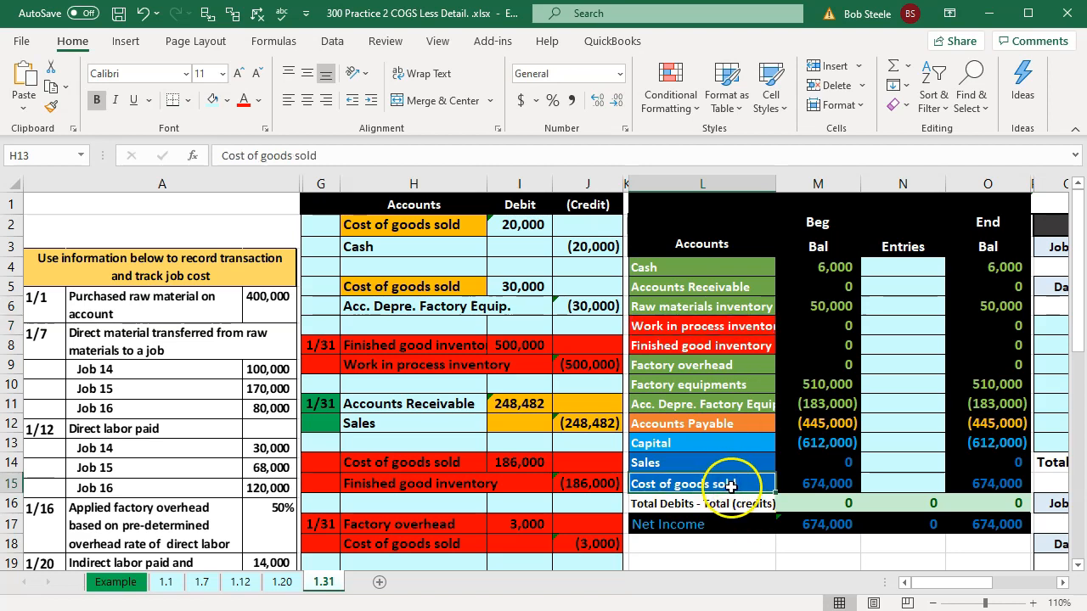
Examine the 1/31 Accounts Receivable and Sales entry together with the related cost of goods sold entry
left_click(429, 411)
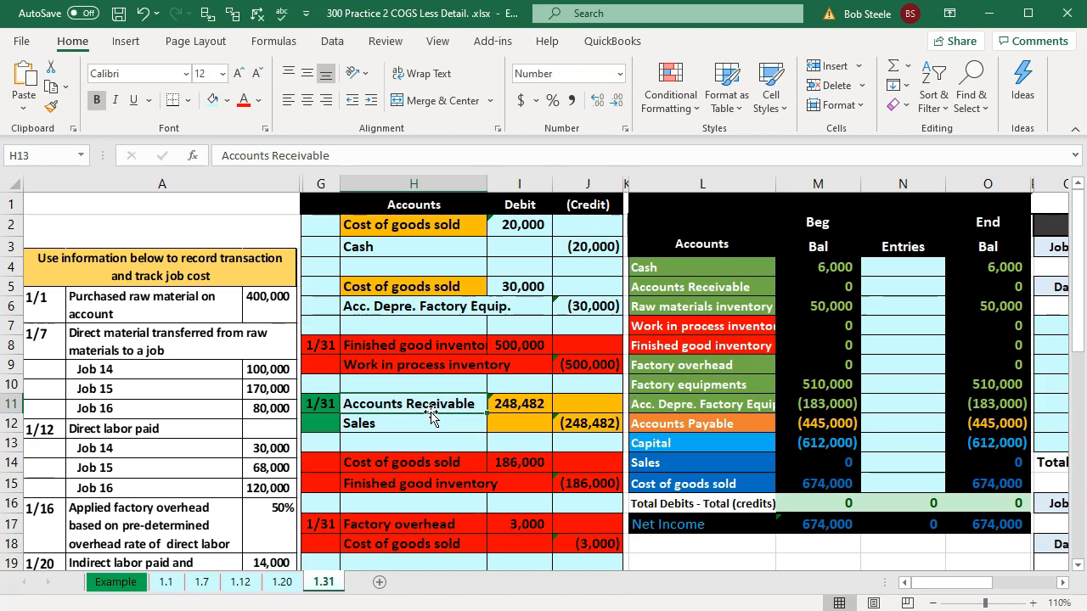
left_click(501, 403)
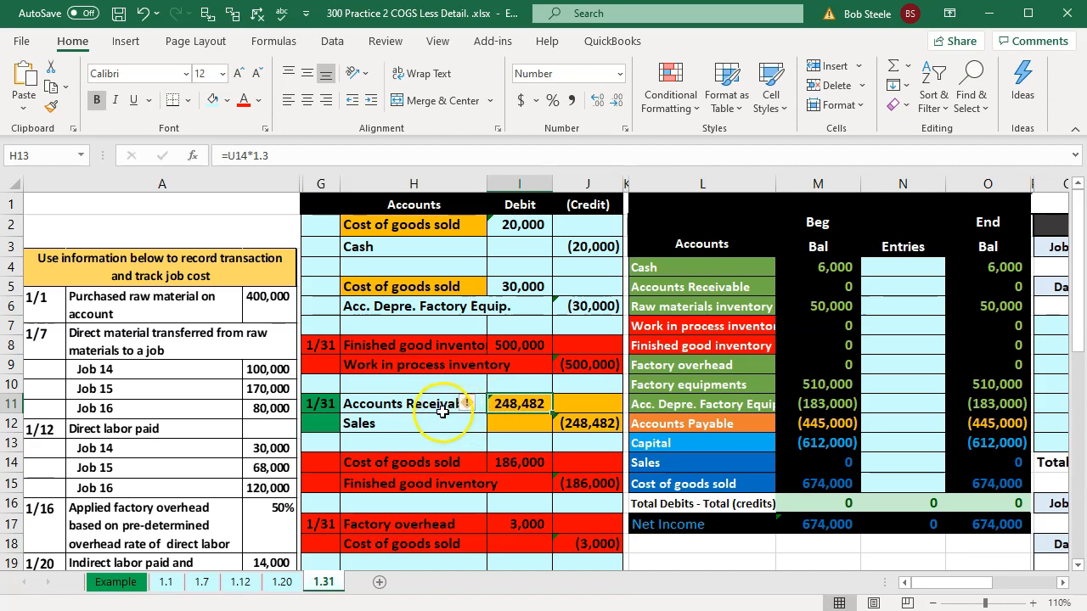
scroll(437, 411, "down", 1)
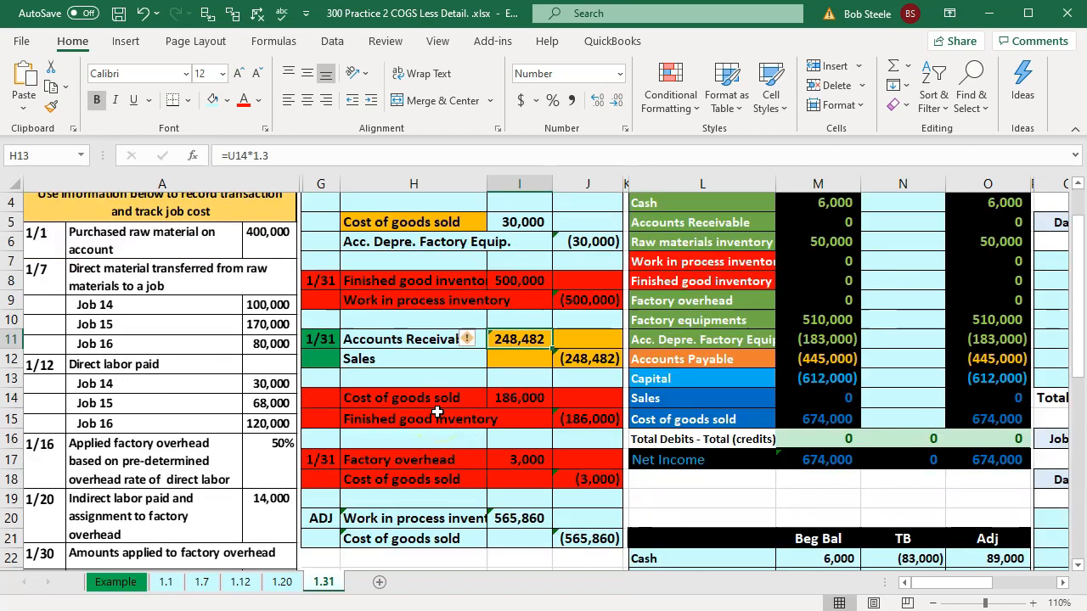
left_click_drag(427, 399, 556, 418)
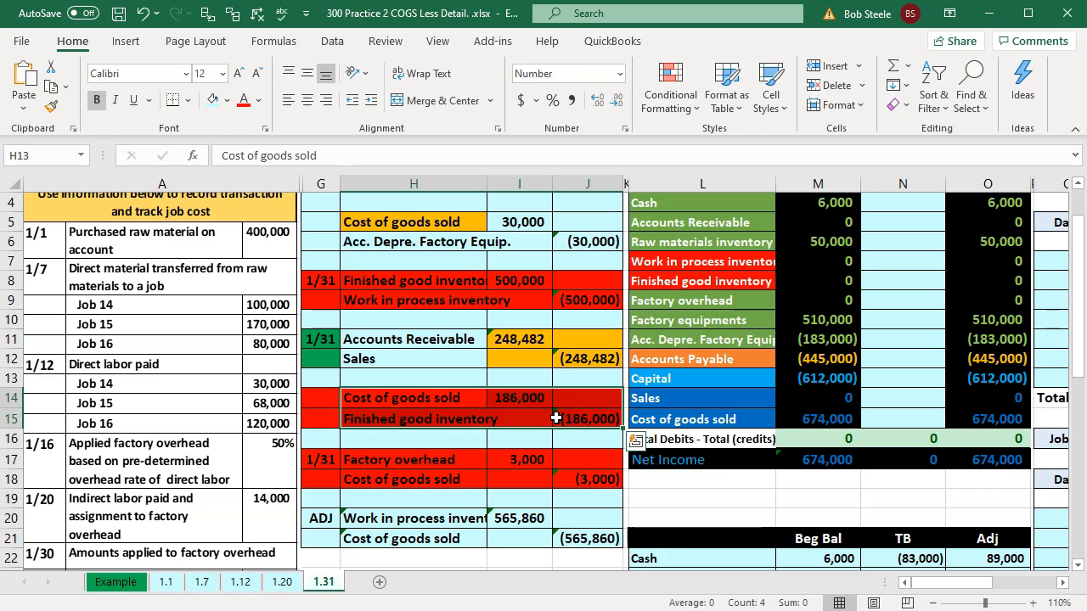
Examine the beginning balances of finished goods inventory, accounts receivable, sales and cost of goods sold in the trial balance
left_click(837, 282)
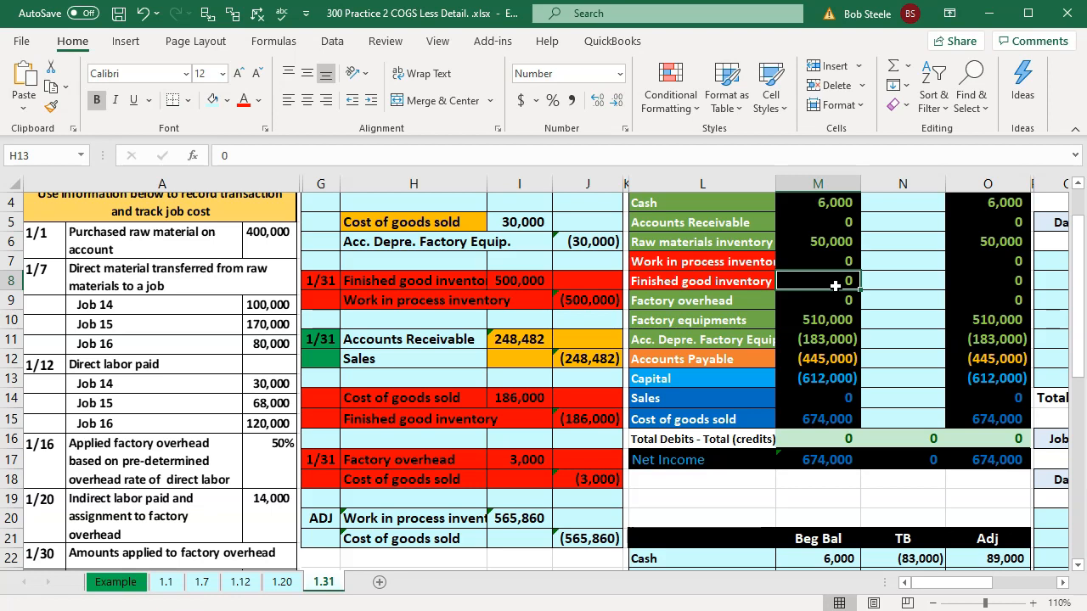
left_click(817, 420)
scroll(737, 489, "up", 1)
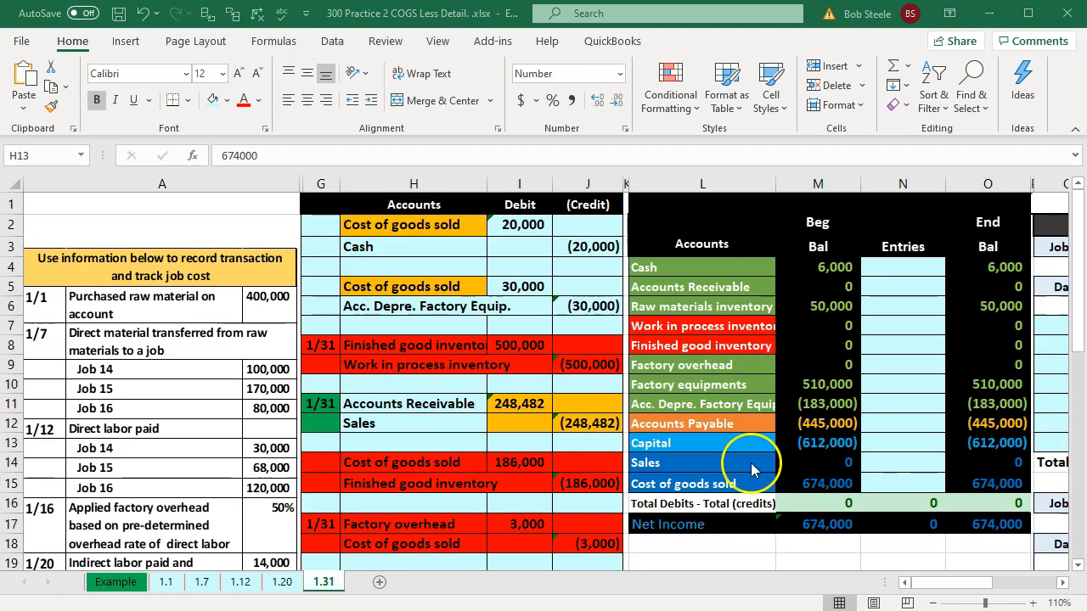
left_click(808, 285)
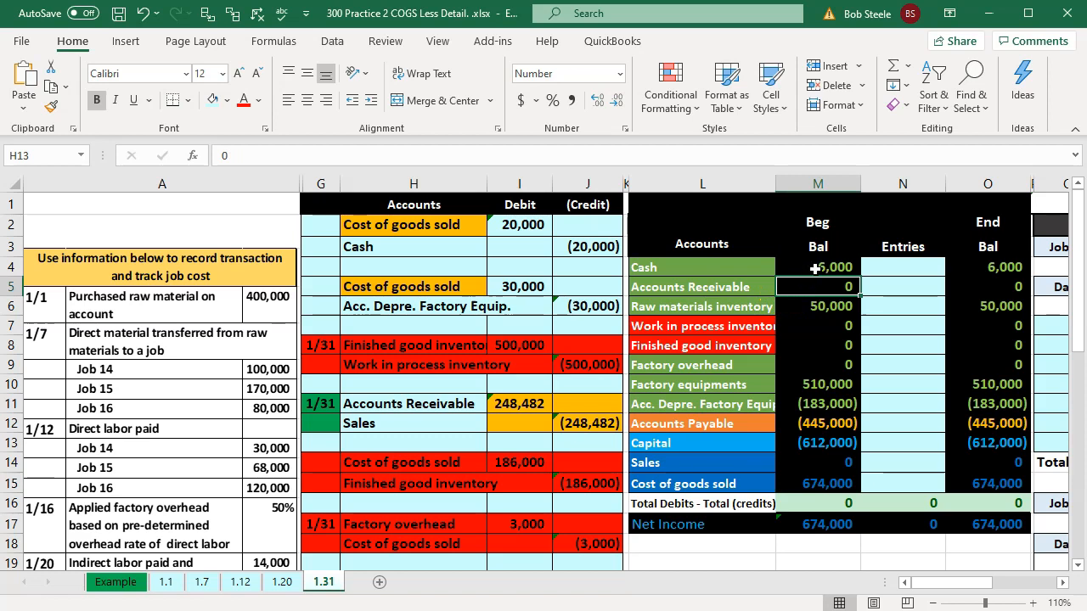
left_click(821, 462)
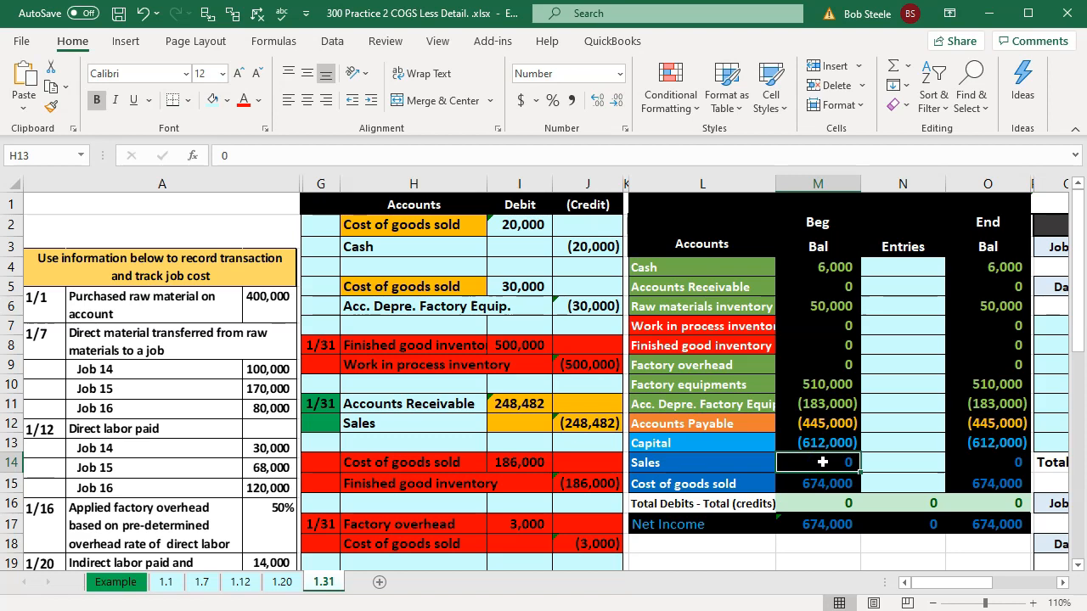
left_click(824, 484)
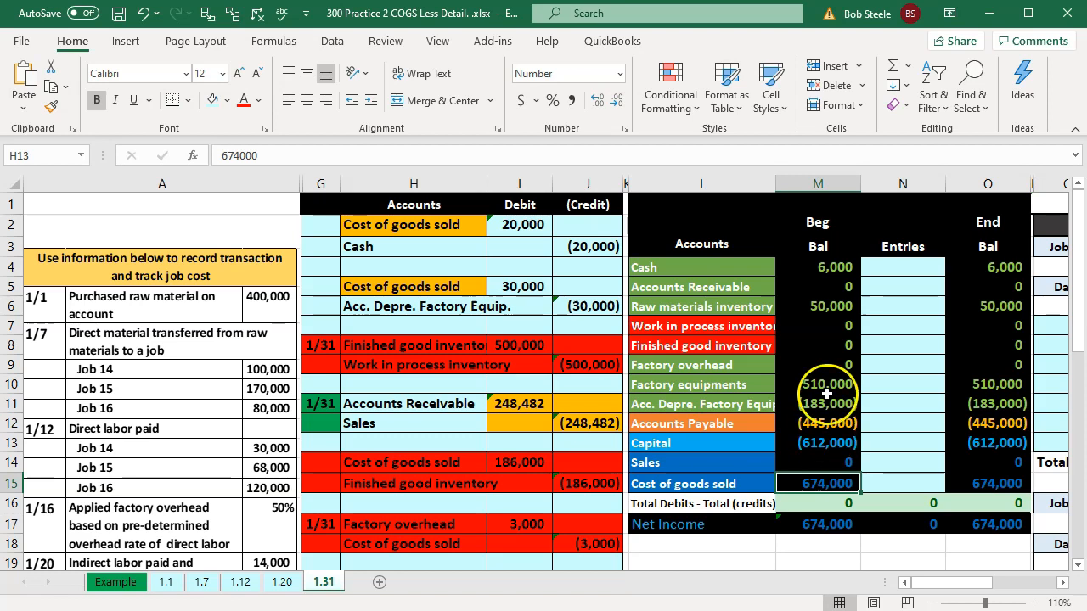
left_click(823, 348)
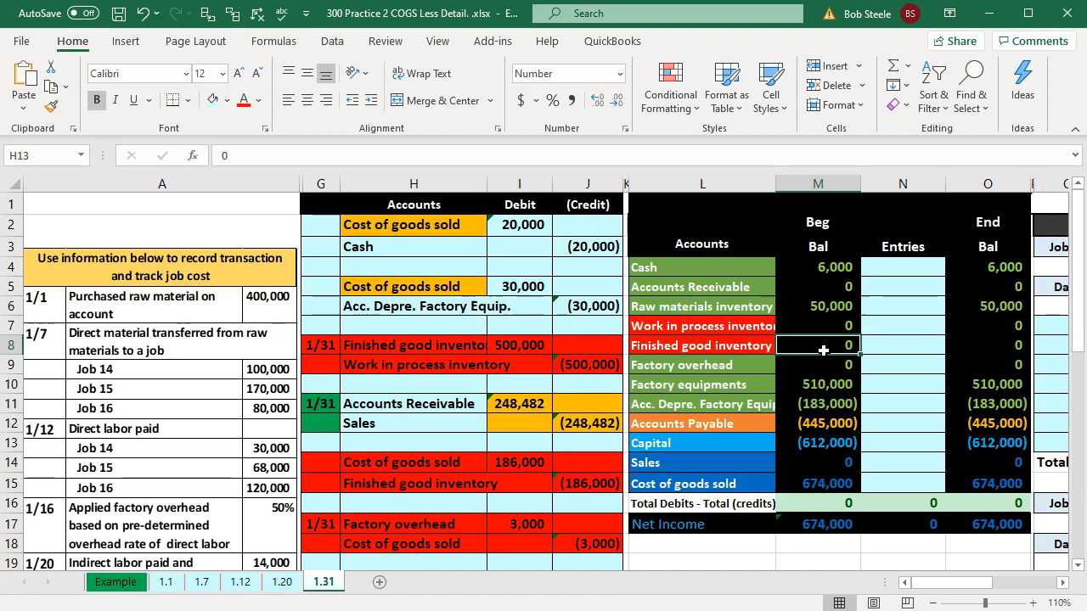
left_click(741, 480)
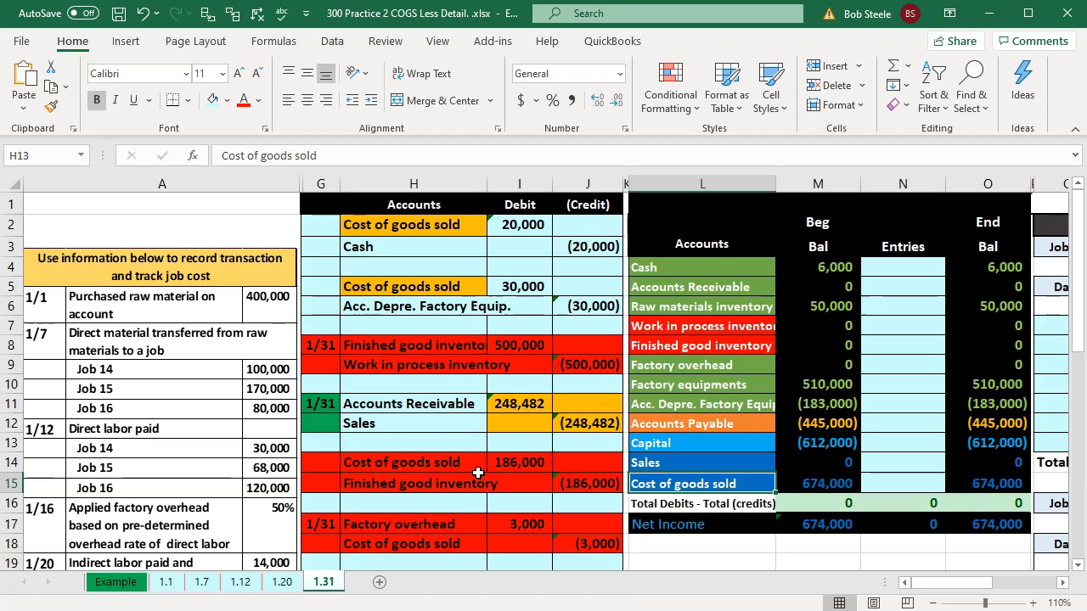
left_click(828, 483)
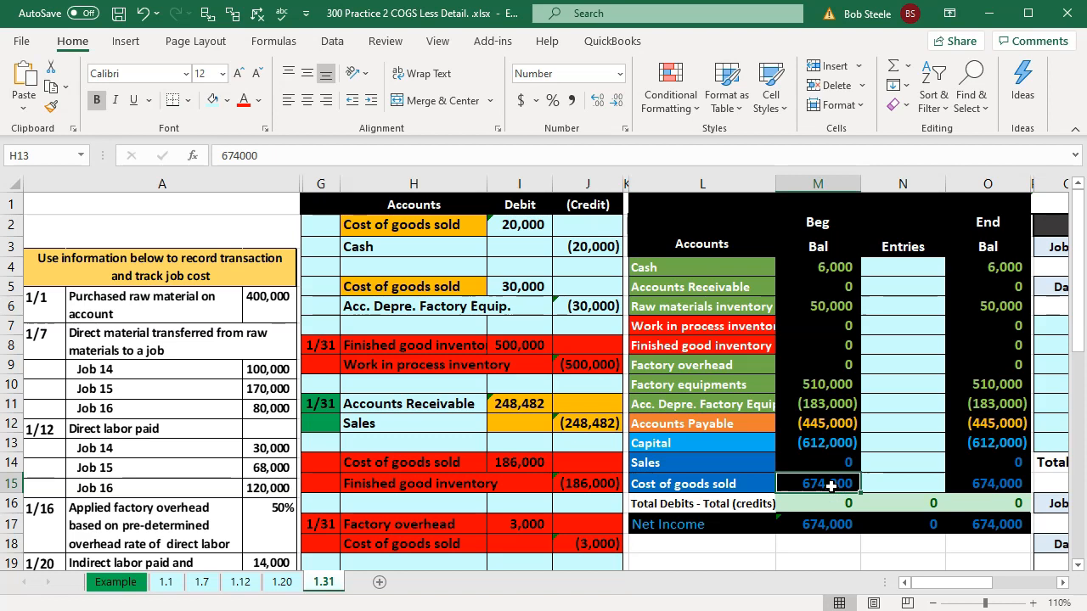
Look up the total cost of Job 14 in the job cost record
left_click(472, 348)
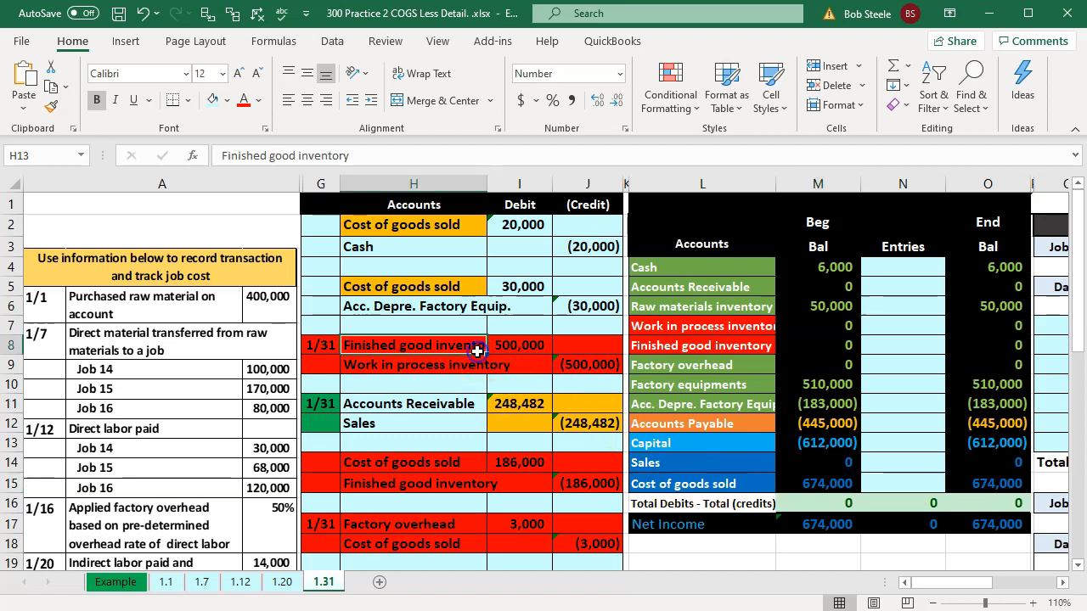
left_click(432, 407)
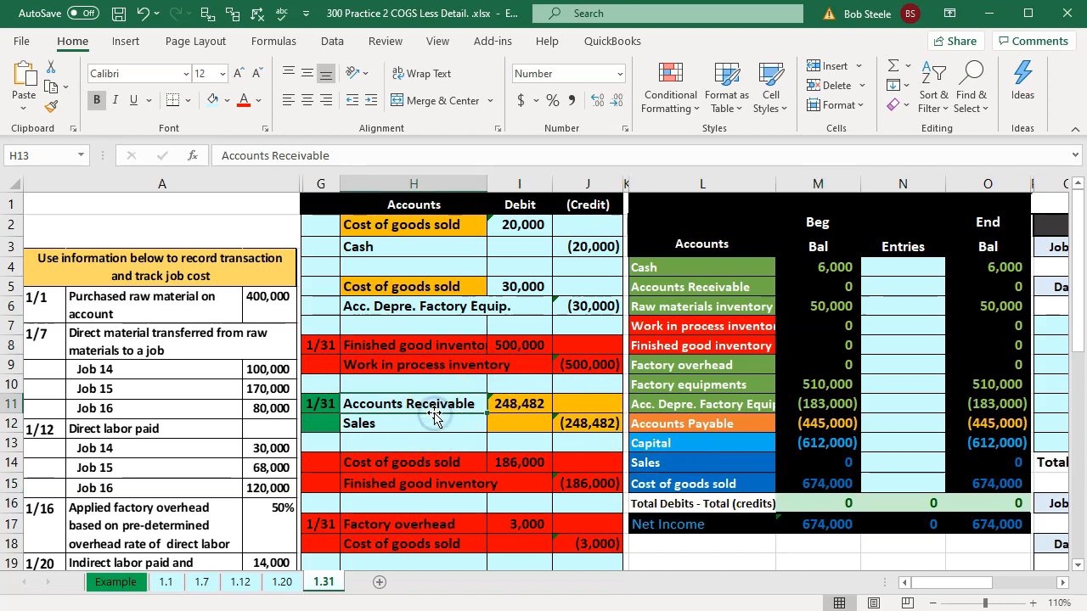
key("Right")
key("Right")
key("Right")
key("Right")
key("Right")
key("Right")
key("Right")
key("Right")
key("Right")
key("Right")
key("Right")
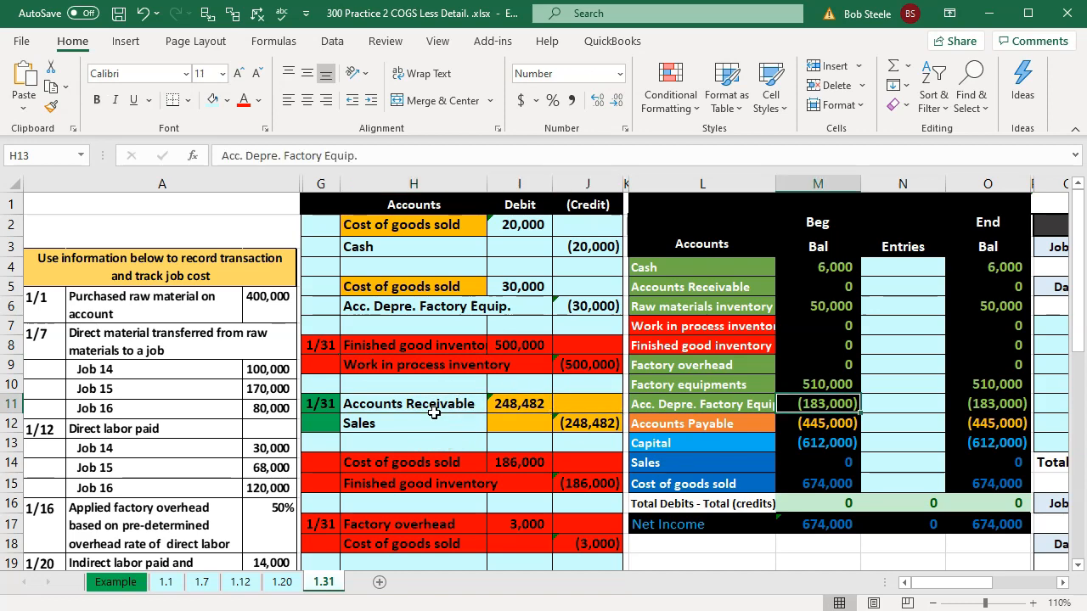
key("Right")
key("Right")
key("Right")
key("Right")
key("Right")
key("Right")
key("Right")
key("Right")
key("Right")
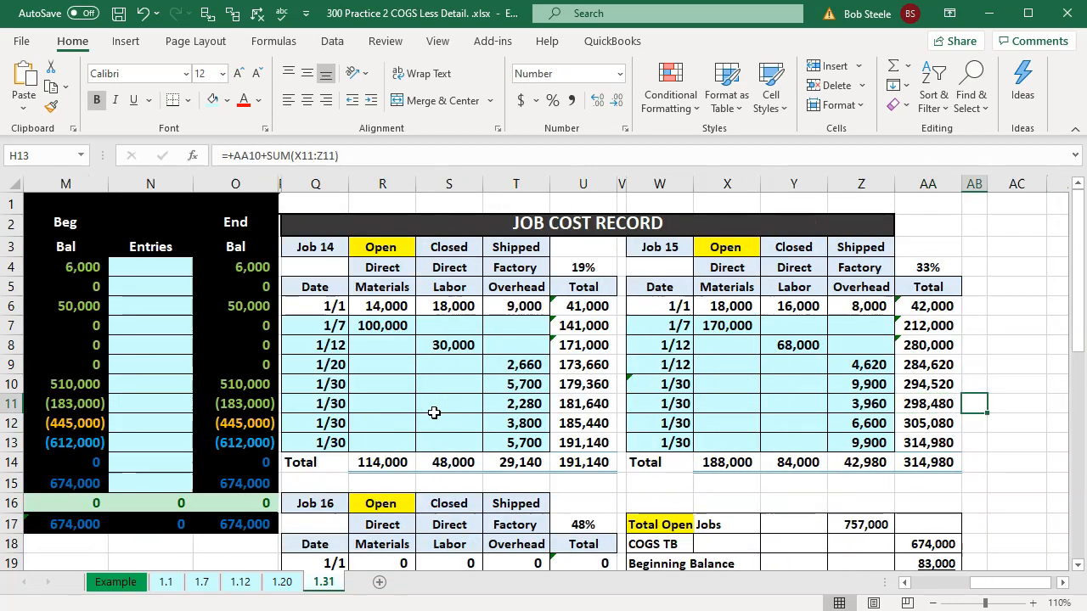
left_click(308, 246)
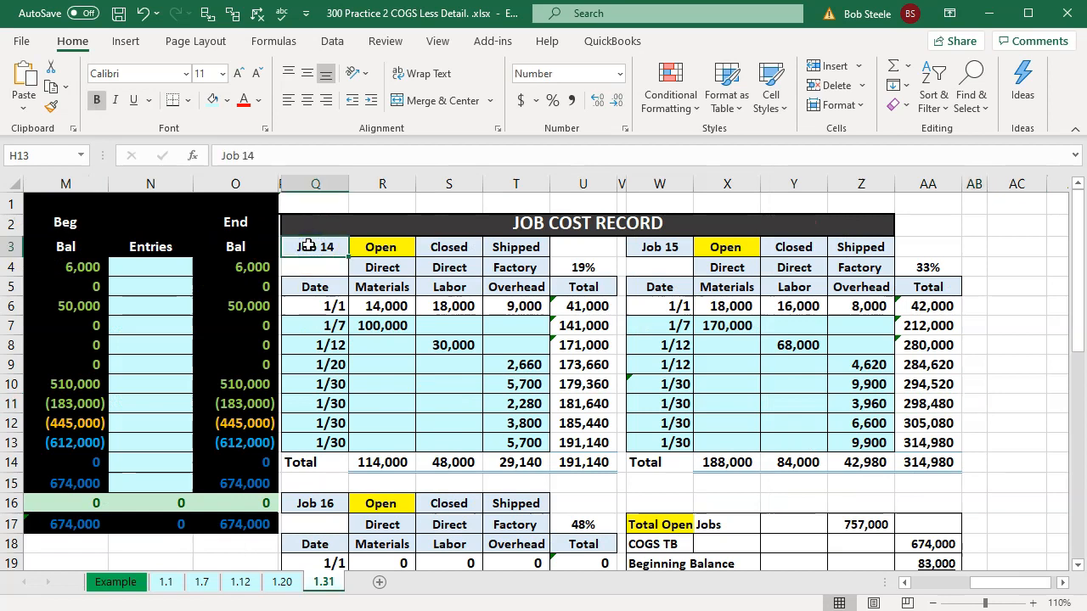
left_click(596, 462)
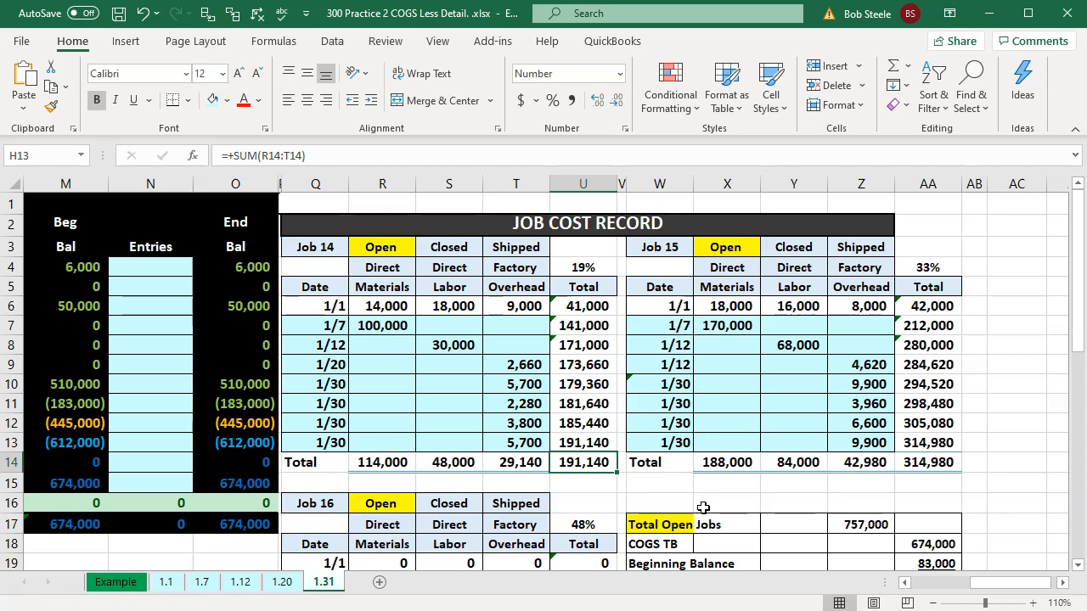
Return to the journal entries and inspect the formula behind the Accounts Receivable debit of the 1/31 sale
key("Left")
key("Left")
key("Left")
key("Left")
key("Left")
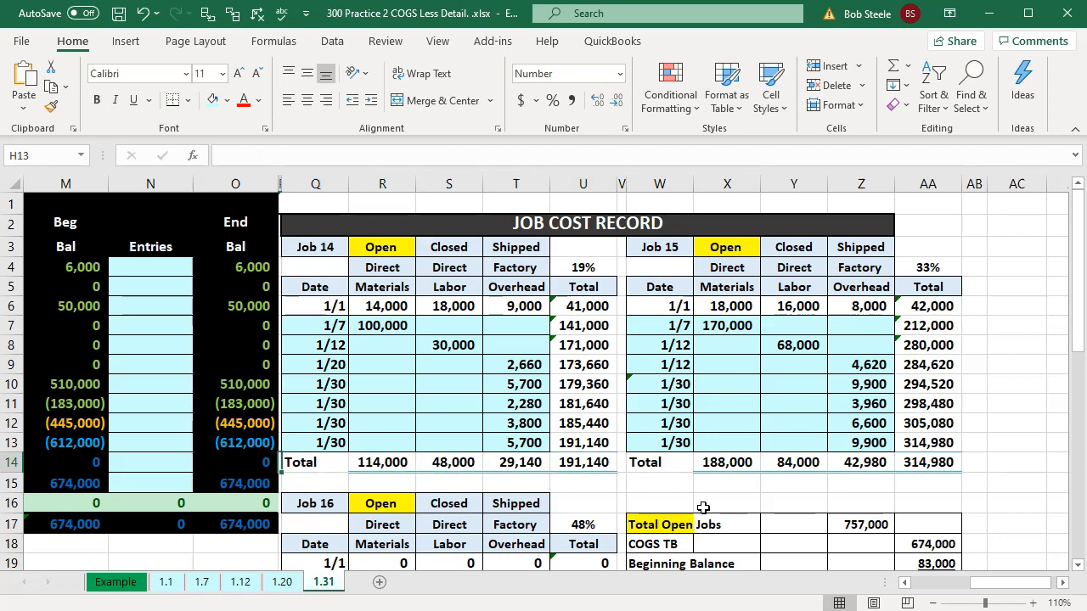
key("Left")
key("Left")
key("Left")
key("Left")
key("Left")
key("Left")
key("Left")
key("Left")
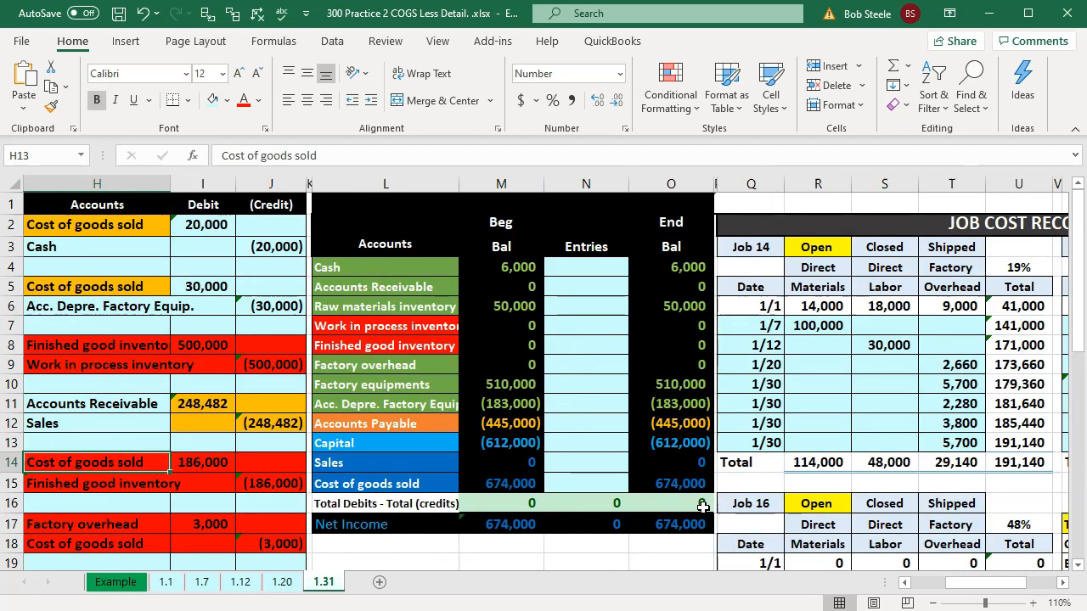
key("Left")
key("Left")
key("Left")
key("Right")
key("Right")
key("Right")
key("Right")
key("Right")
key("Up")
key("Up")
key("Up")
key("Left")
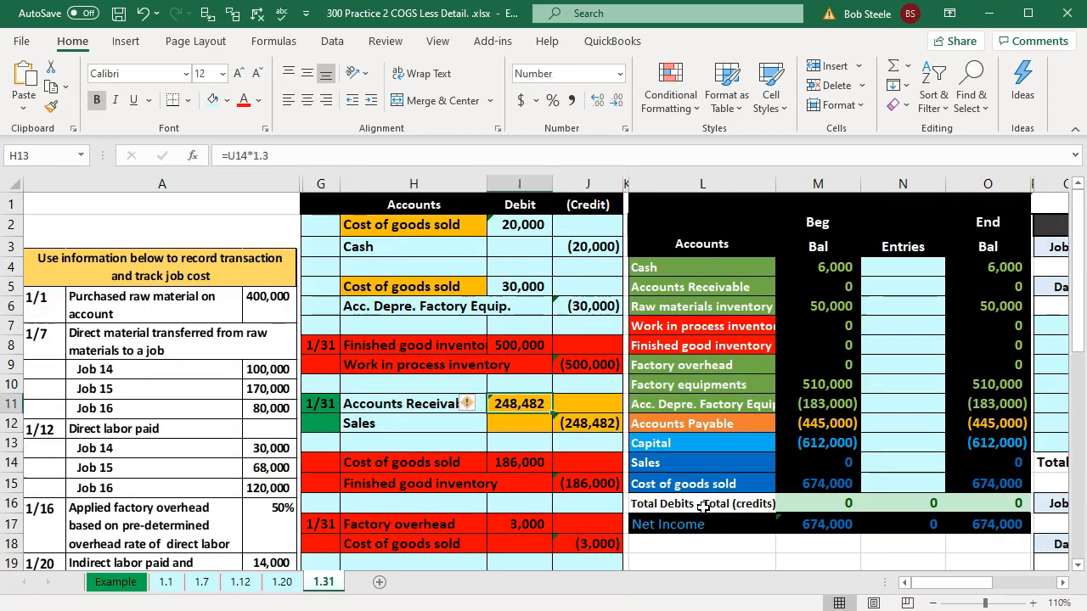
Go back to the job cost record and read the total cost of Job 14
key("Right")
key("Right")
key("Right")
key("Right")
key("Right")
key("Right")
key("Right")
key("Right")
key("Right")
key("Right")
key("Right")
key("Right")
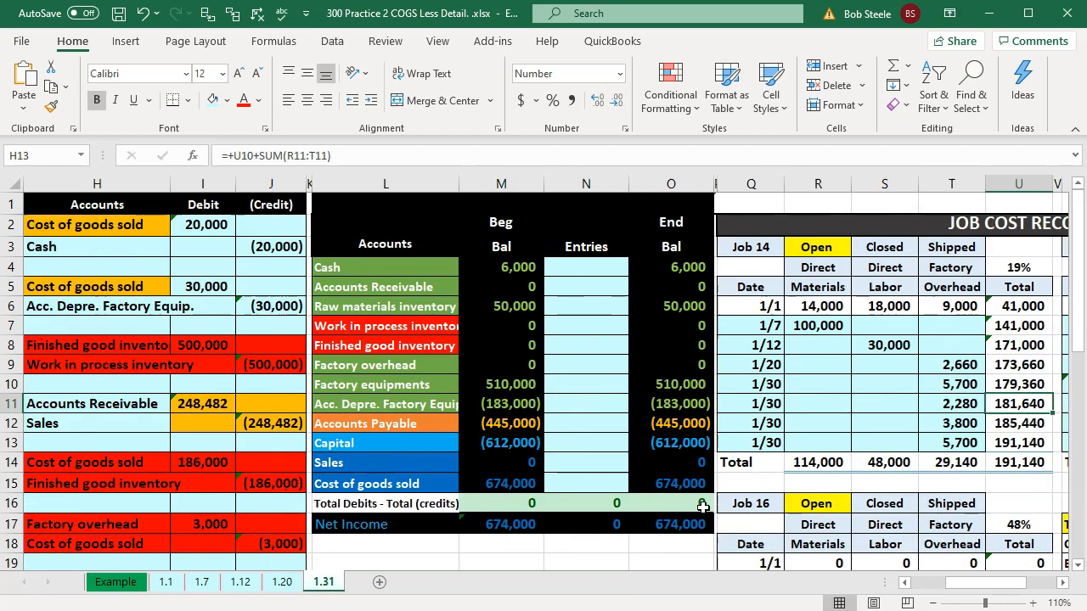
Switch to Calculator, compute the Job 14 sales amount as 191140 × 0.3 + 191140, and close Calculator
key("alt+Tab")
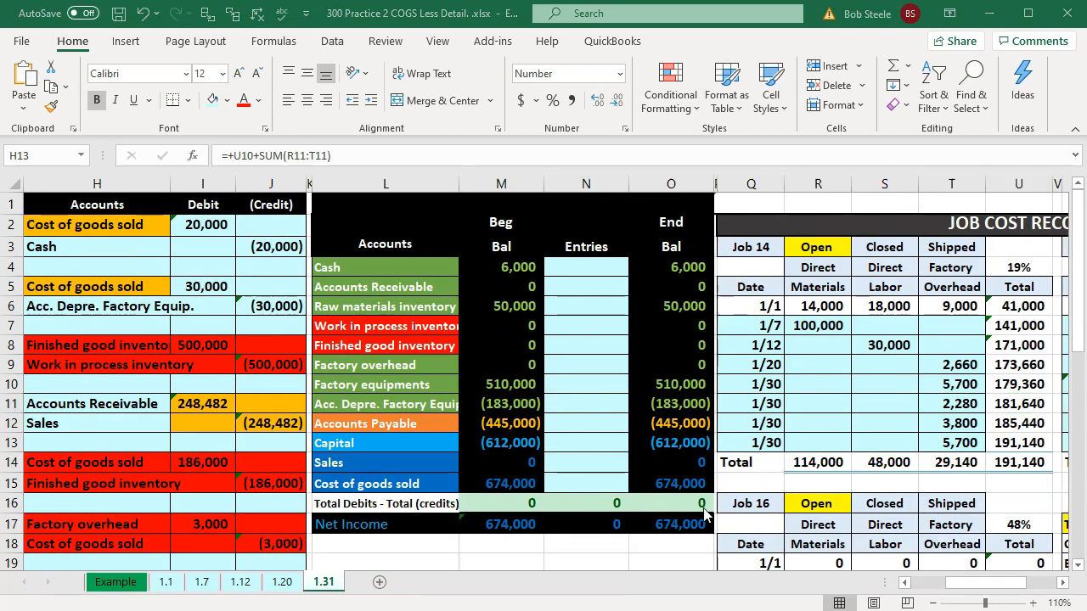
left_click_drag(1086, 116, 581, 122)
type("19")
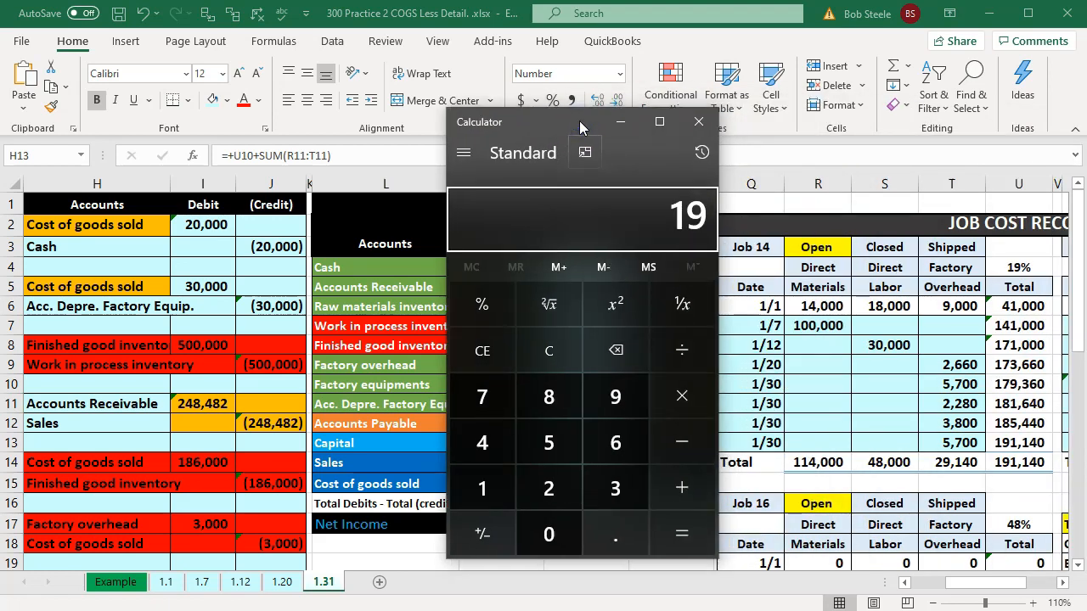
type("1140*.3")
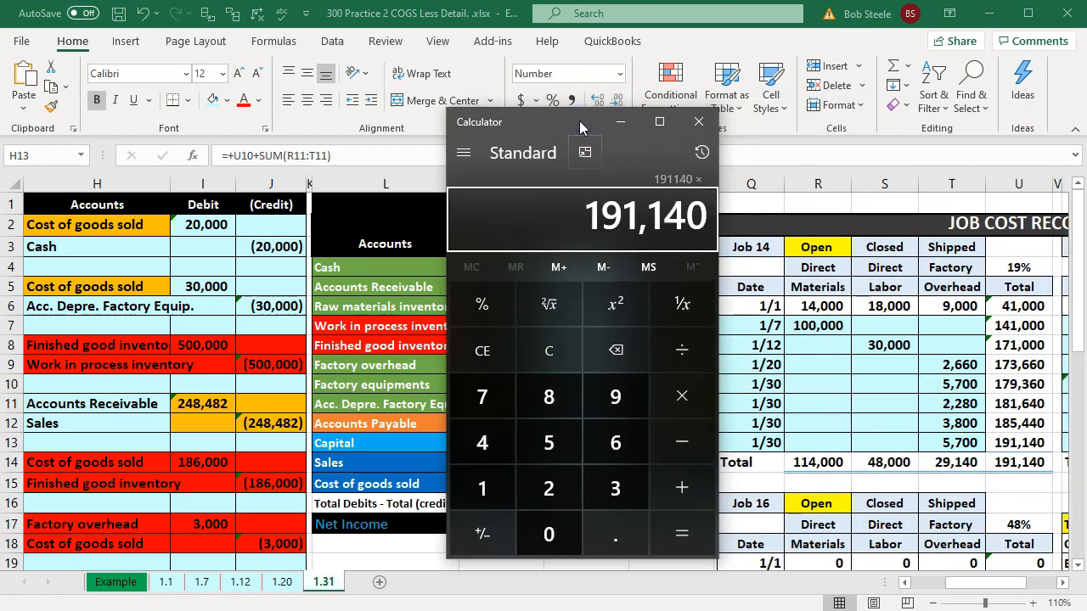
key("Return")
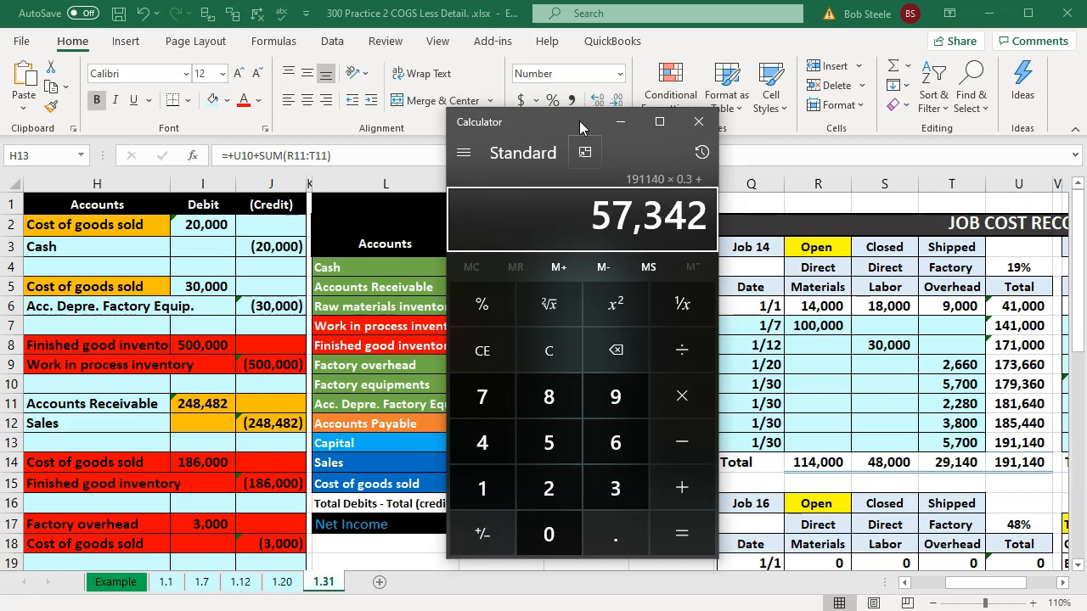
type("191140")
key("Return")
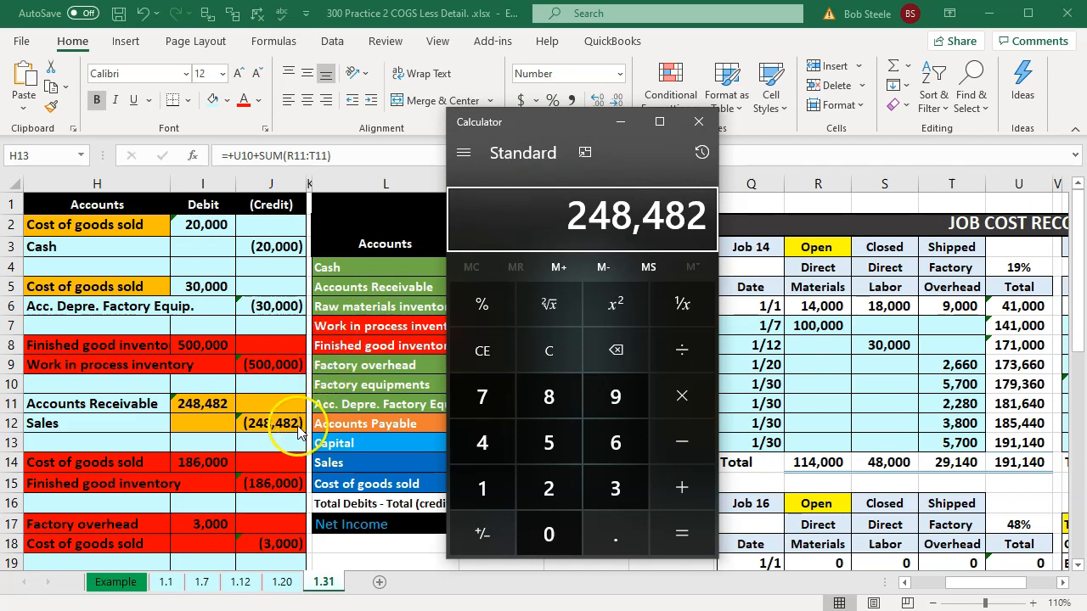
left_click(698, 121)
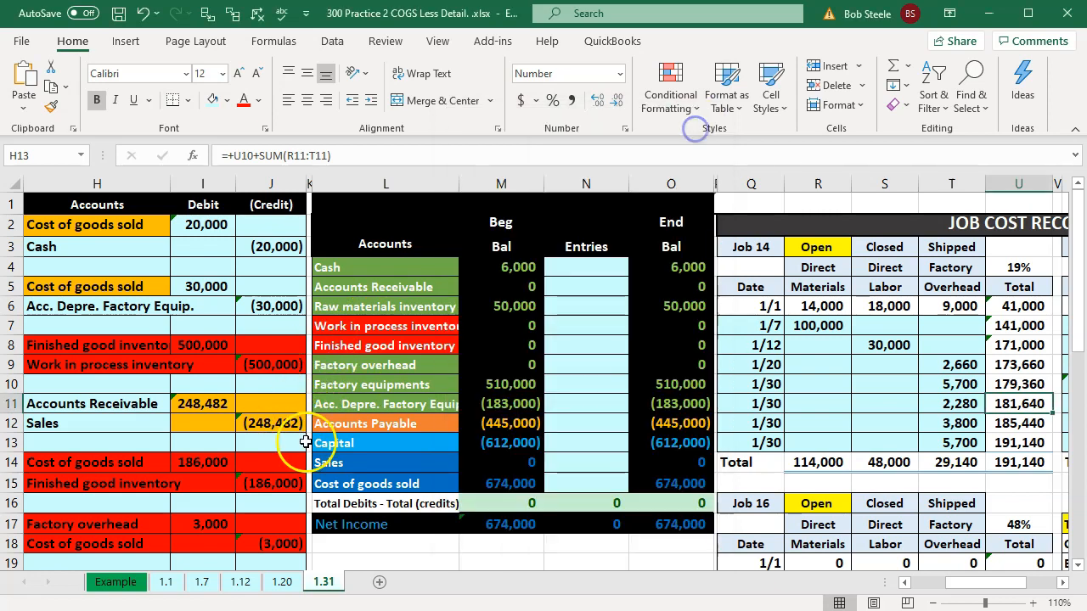
Review the 1/31 sale and cost of goods sold entries together, including the Accounts Receivable debit
key("Left")
key("Left")
key("Left")
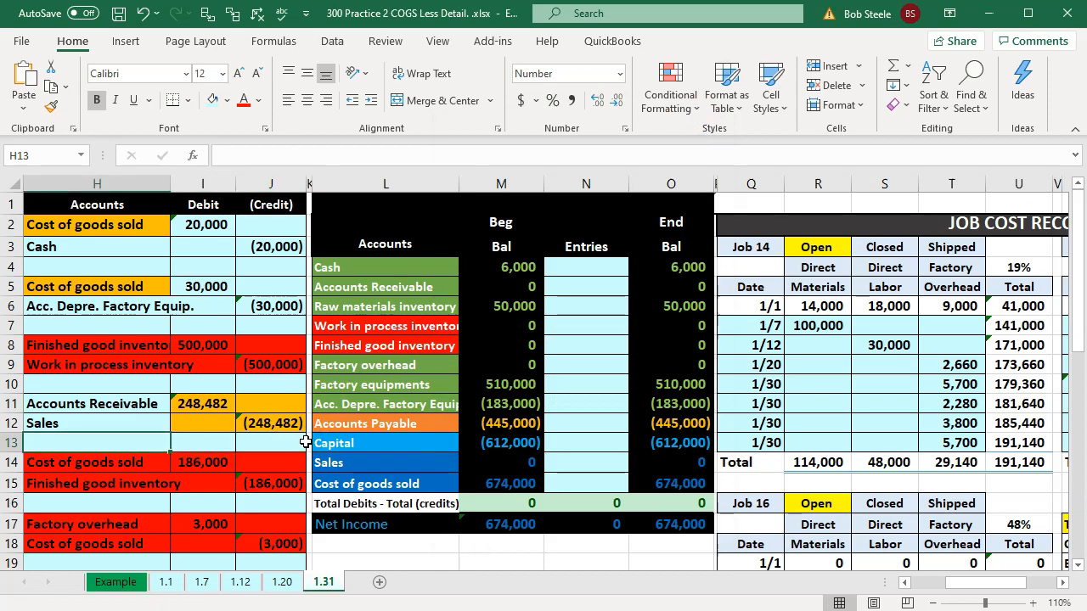
key("Left")
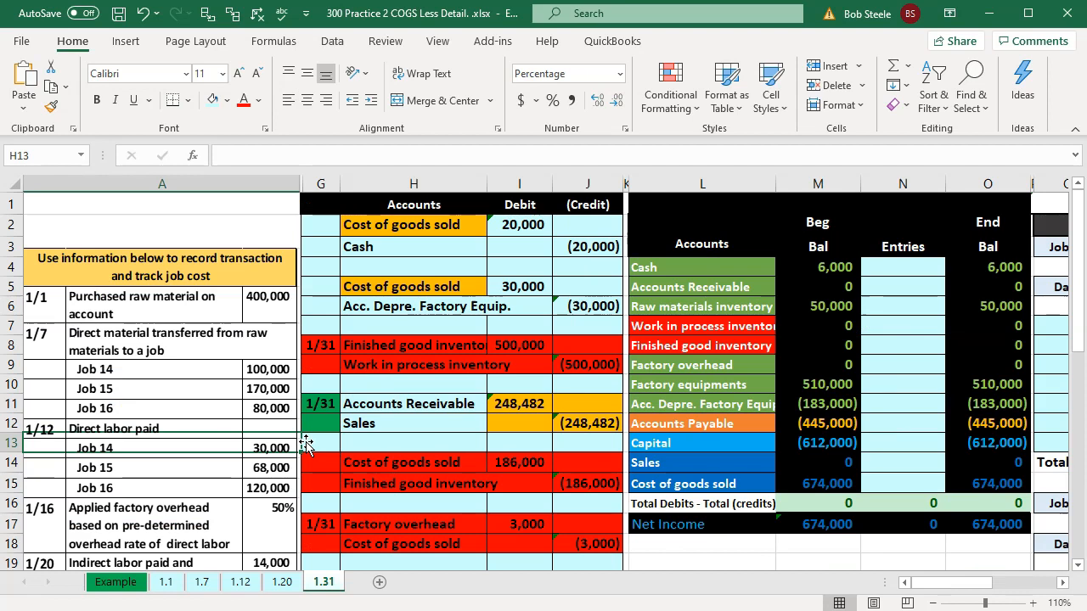
key("Right")
key("Right")
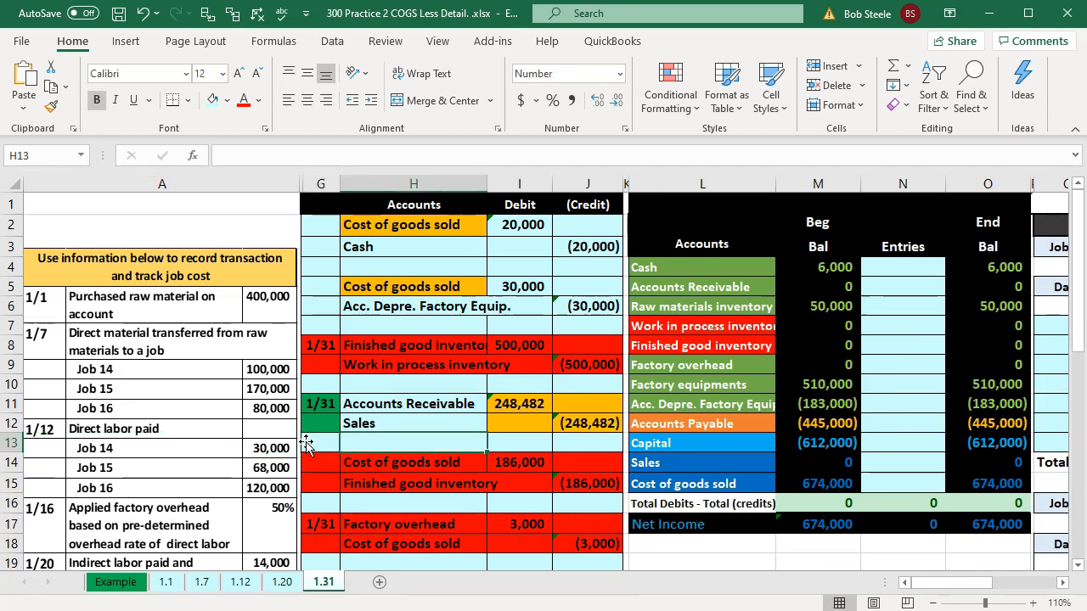
key("Up")
key("Up")
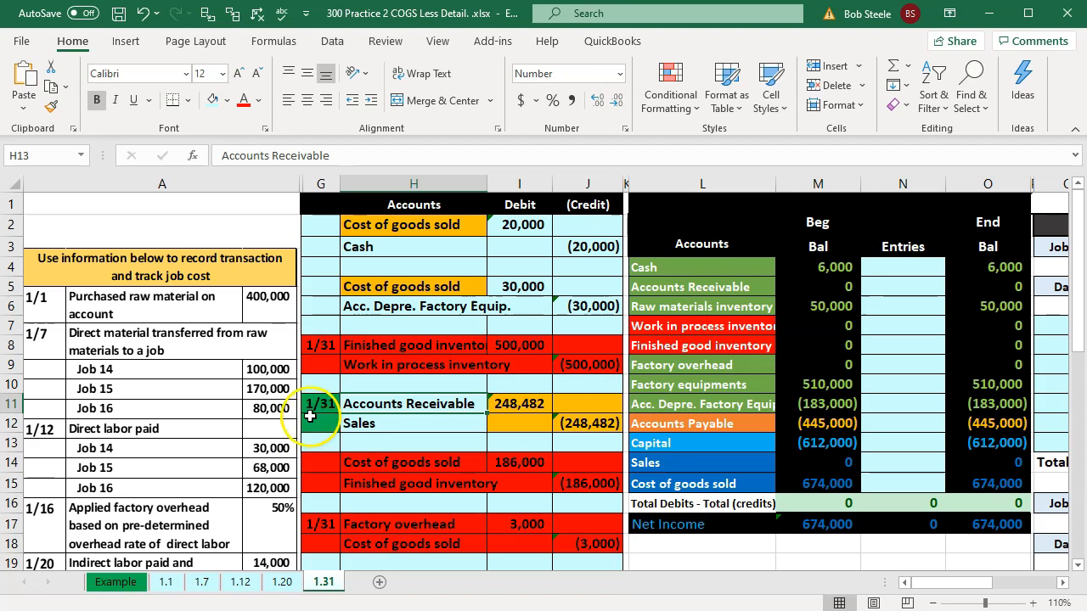
left_click_drag(315, 405, 563, 487)
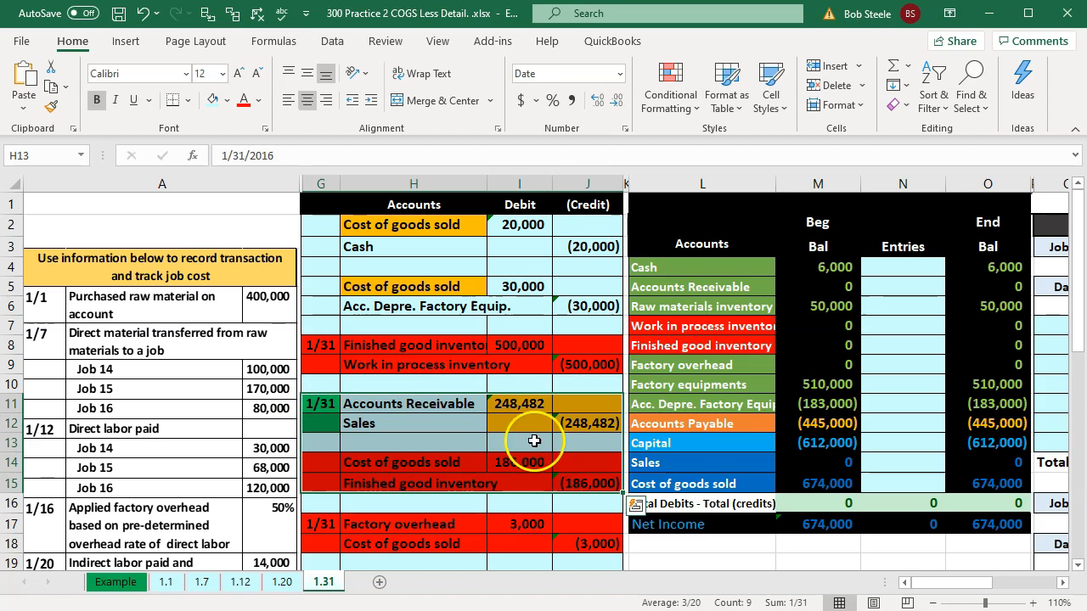
left_click(514, 404)
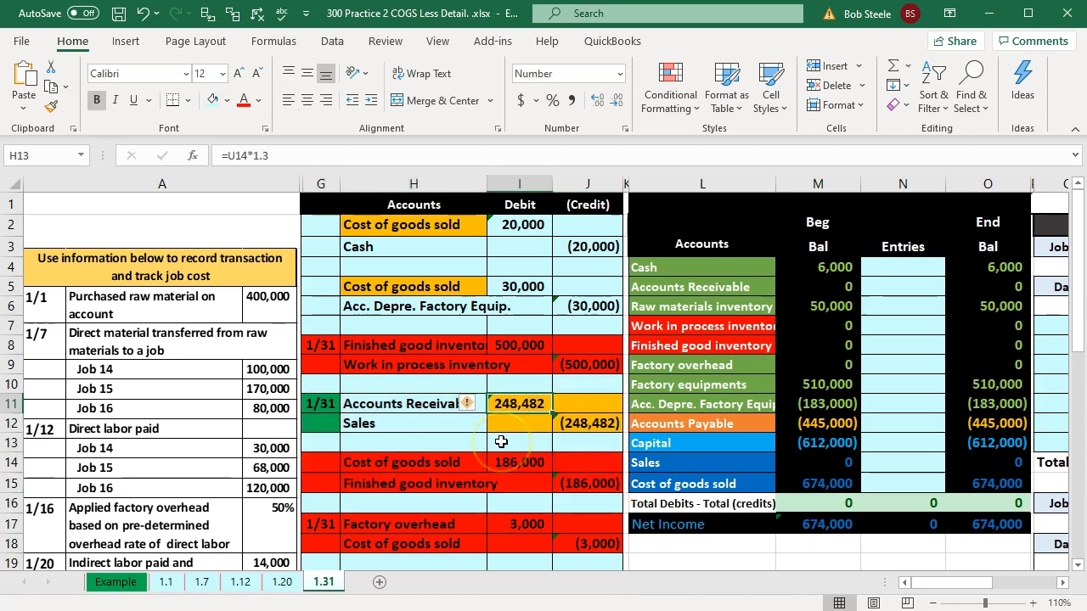
Post the 1/31 Accounts Receivable debit to the trial balance by linking its Entries cell N5 to I11
key("Right")
key("Right")
key("Right")
key("Right")
key("Right")
key("Up")
key("Up")
key("Up")
key("Up")
key("Up")
key("Up")
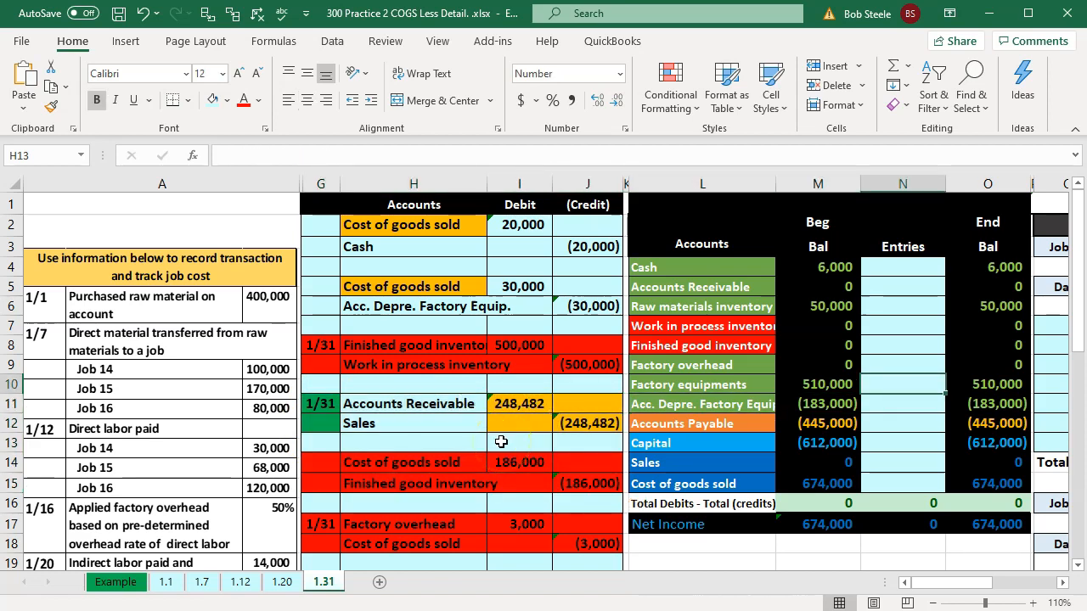
type("=")
key("Left")
key("Left")
key("Left")
key("Left")
key("Left")
key("Down")
key("Down")
key("Down")
key("Down")
key("Down")
key("Down")
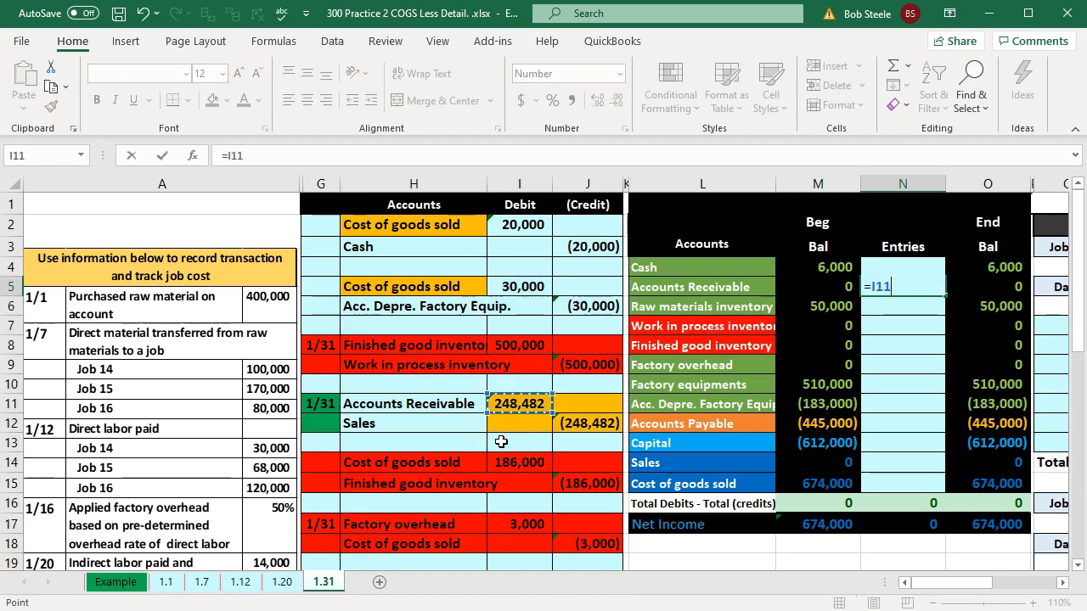
key("Return")
Post the 1/31 Sales credit to the trial balance by linking its Entries cell N14 to J12
key("Down")
key("Down")
key("Down")
key("Down")
key("Down")
key("Down")
key("Down")
key("Down")
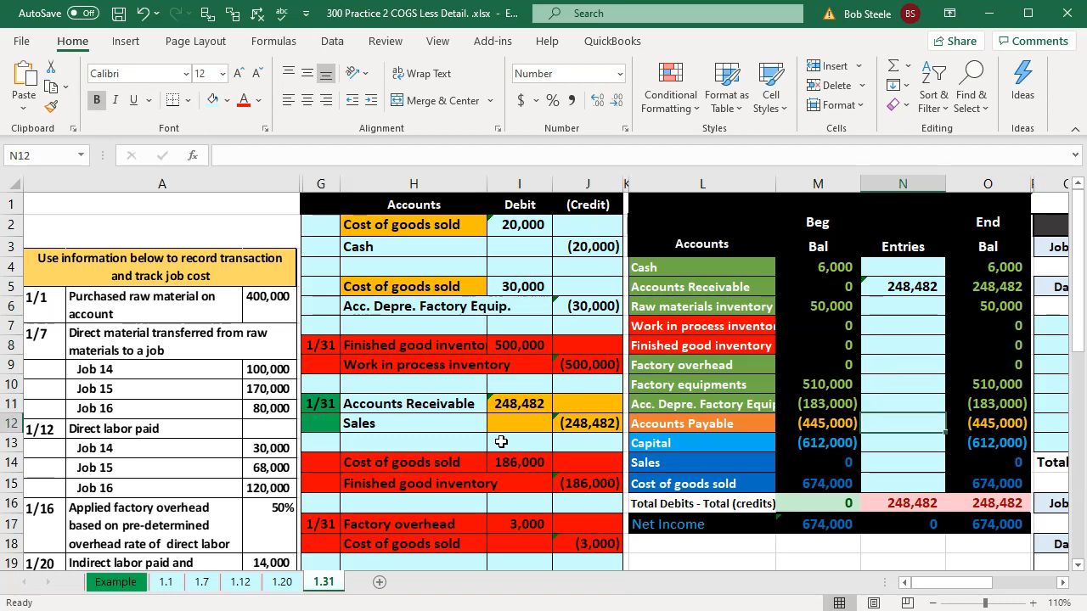
key("Left")
key("Left")
key("Right")
key("Right")
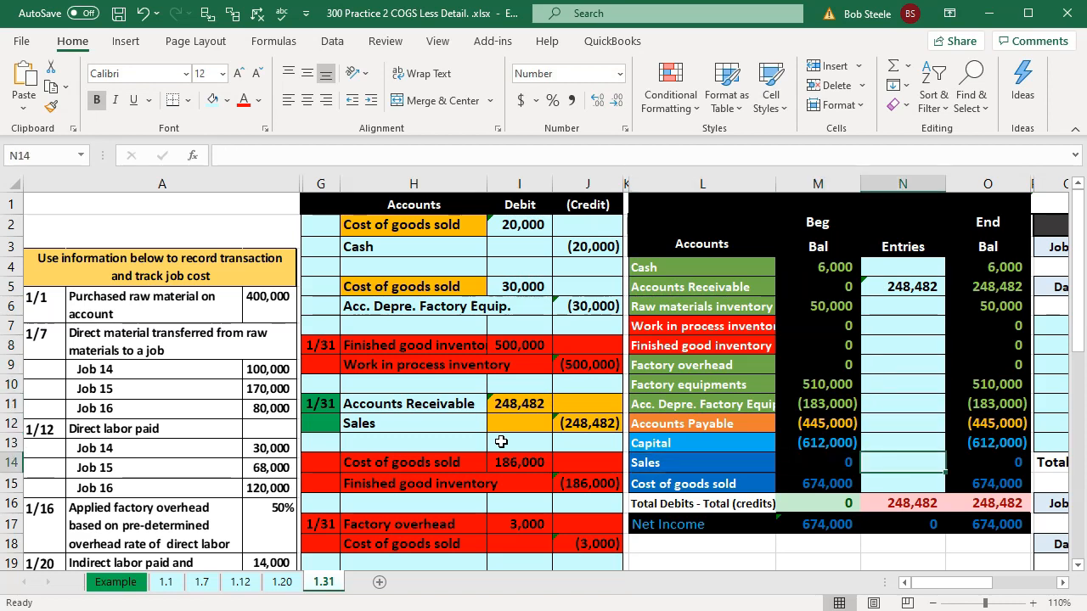
type("=")
key("Left")
key("Left")
key("Left")
key("Left")
key("Up")
key("Up")
key("Return")
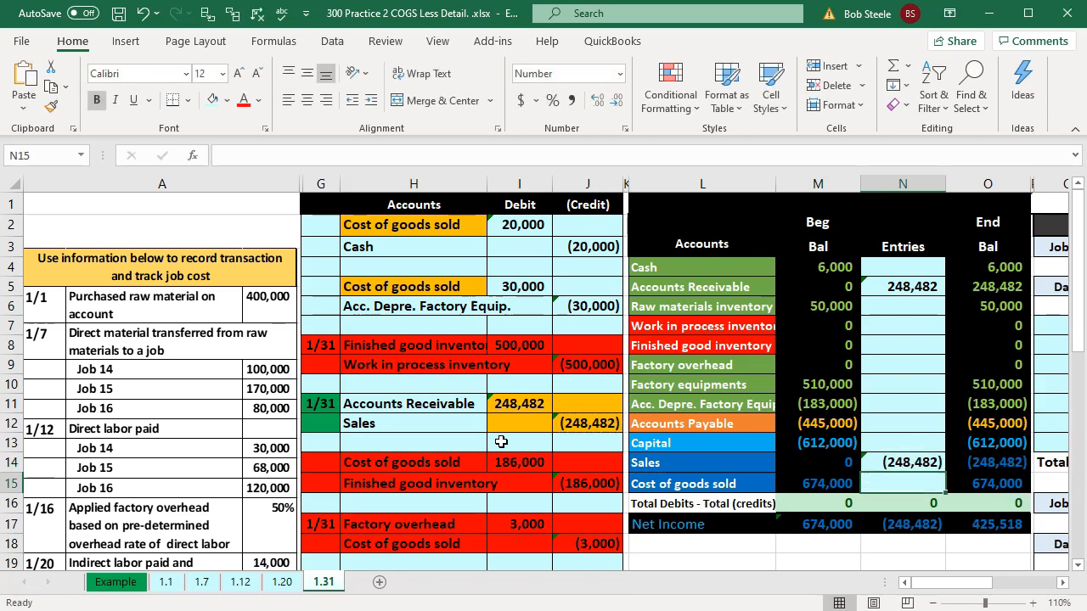
Examine the ending balances of Sales, Cost of goods sold and Net Income in the trial balance
left_click(971, 460)
left_click(973, 480)
left_click(990, 519)
key("F2")
key("Return")
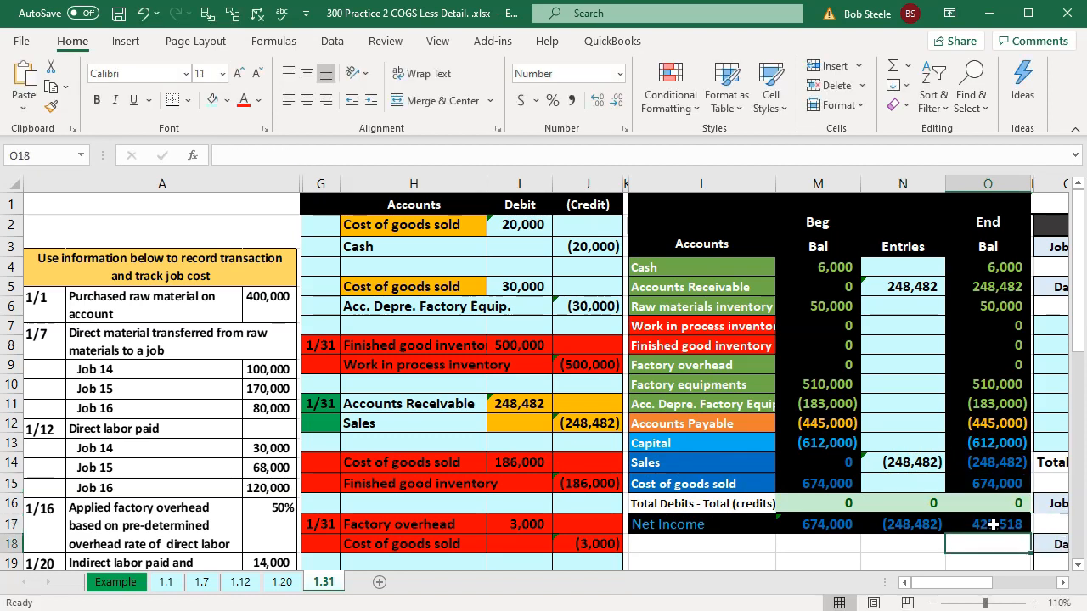
Compare the ending Cost of goods sold balance with the 1/31 cost of goods sold and sales journal entries
left_click(994, 484)
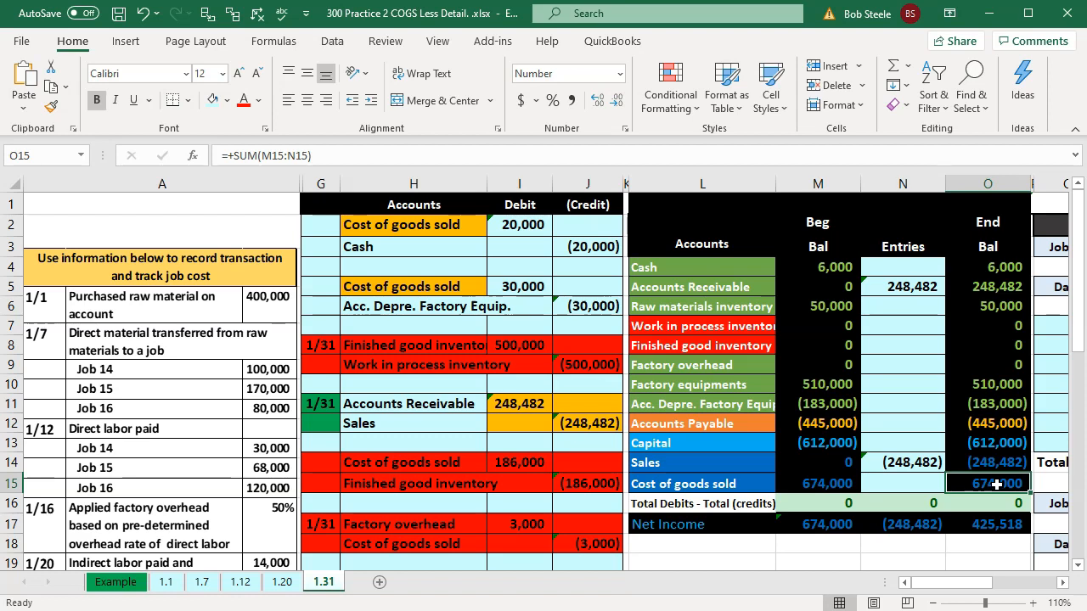
left_click(449, 459)
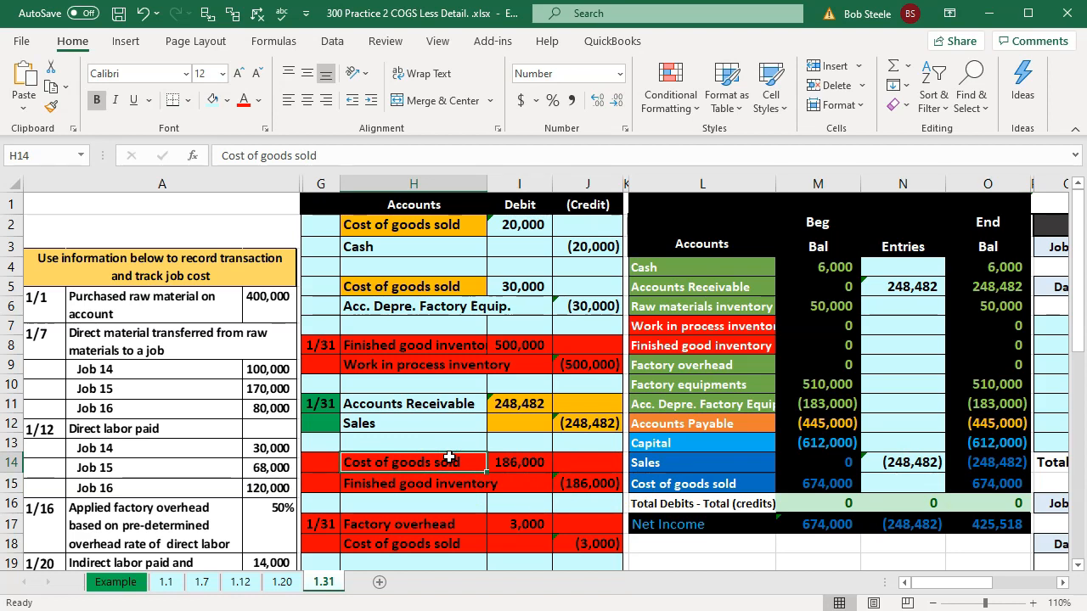
key("Return")
left_click(990, 484)
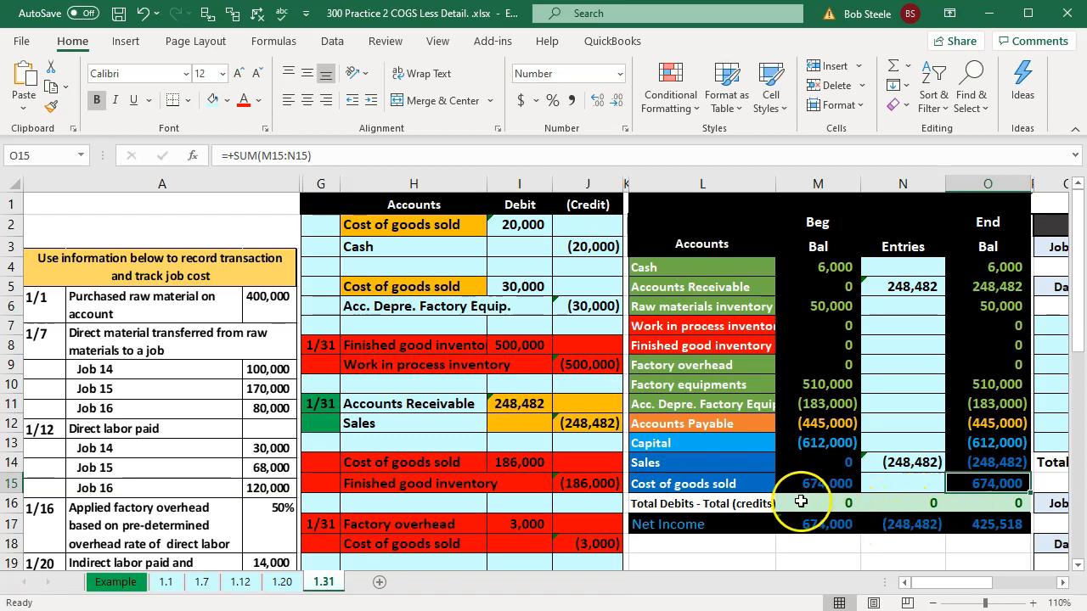
left_click(536, 421)
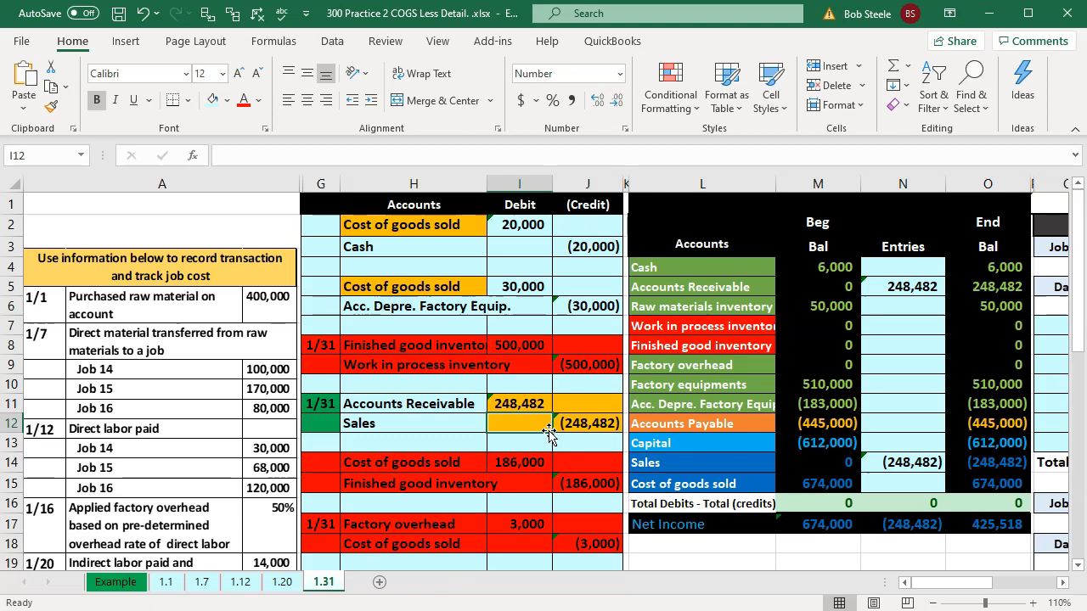
Fill the Closed and Shipped status cells of Job 14 in the job cost record with light blue
scroll(550, 433, "right", 2)
left_click(429, 406)
key("Right")
key("Right")
key("Right")
key("Right")
key("Right")
key("Right")
key("Right")
key("Right")
key("Right")
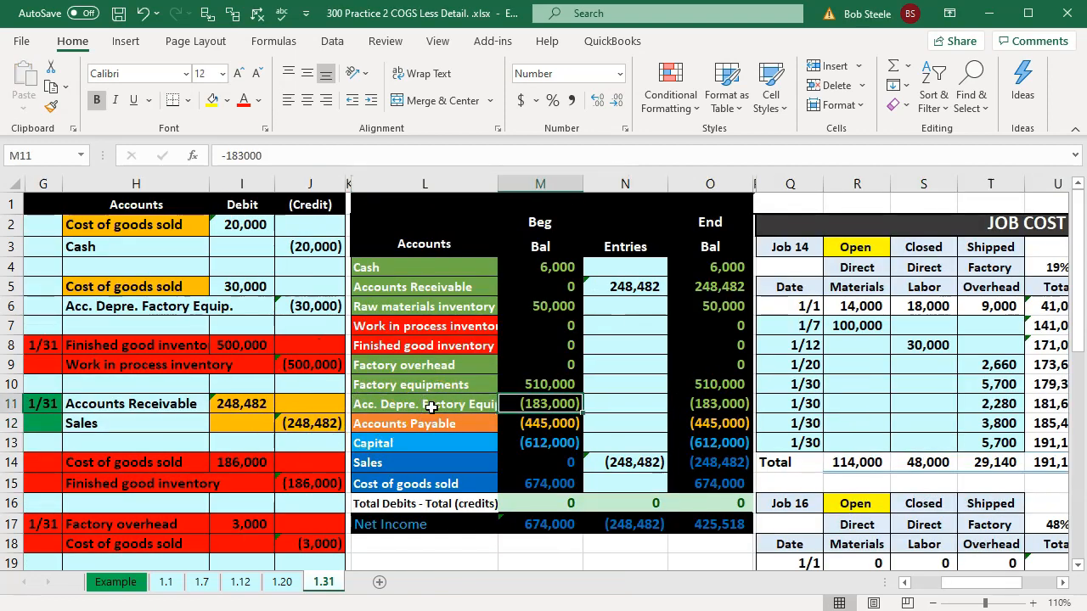
key("Right")
key("Right")
key("Right")
key("Right")
key("Right")
key("Right")
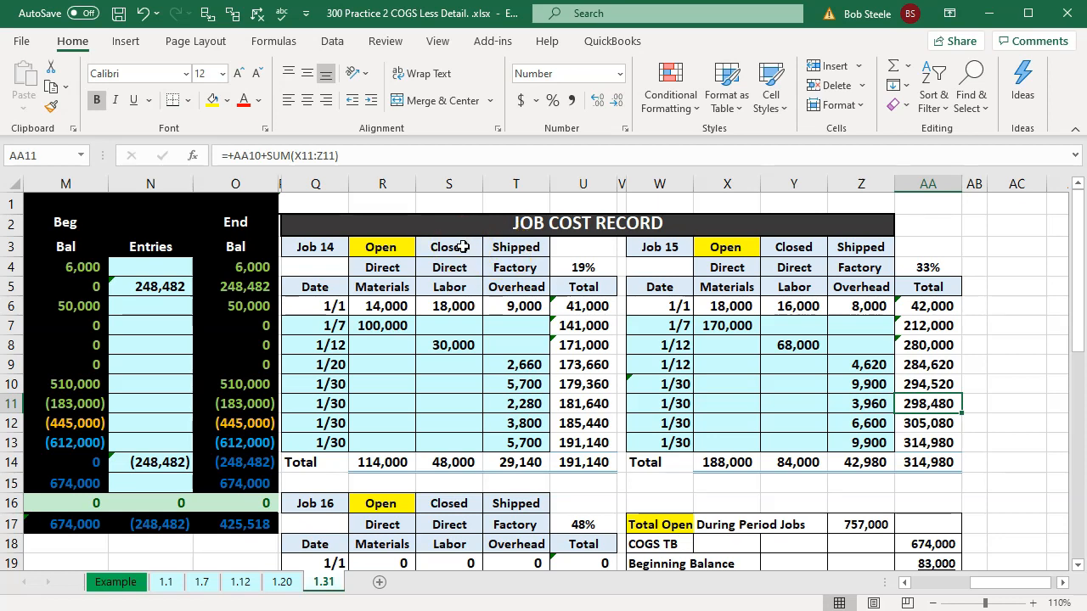
left_click_drag(473, 247, 490, 247)
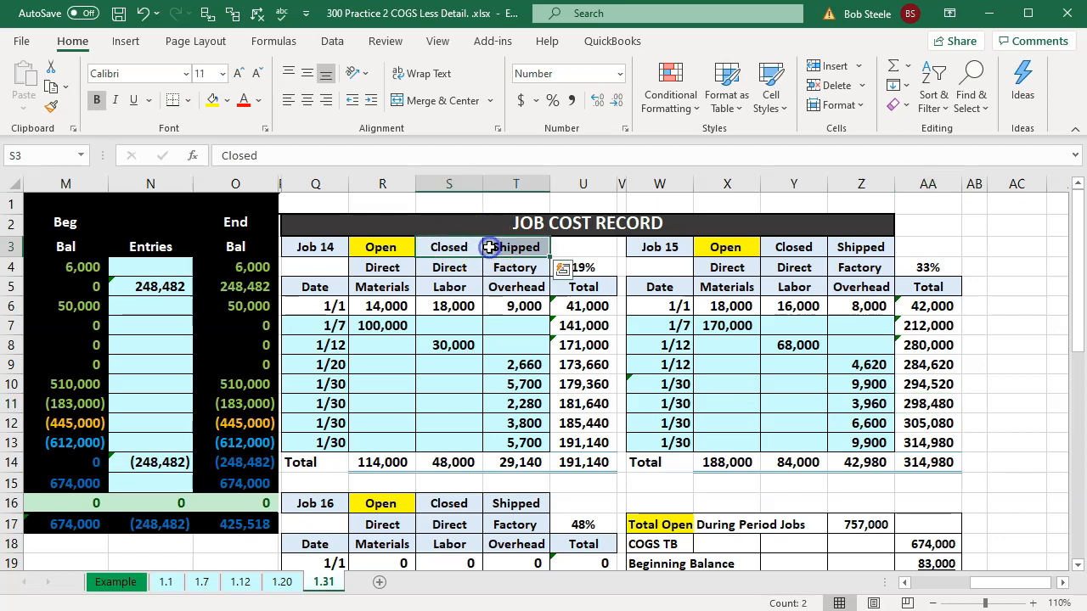
right_click(490, 247)
left_click(574, 197)
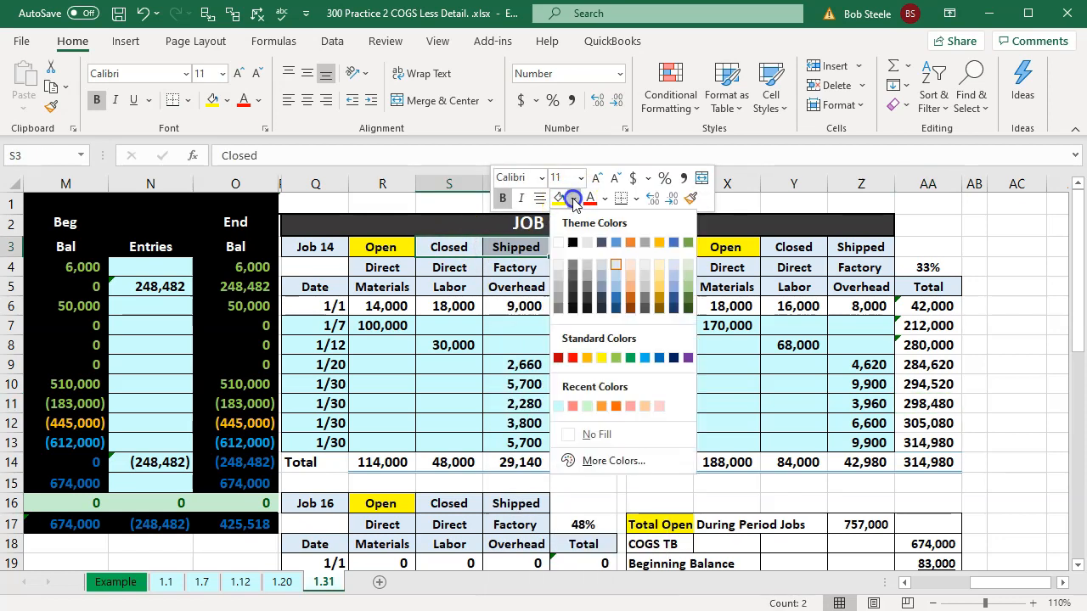
left_click(646, 357)
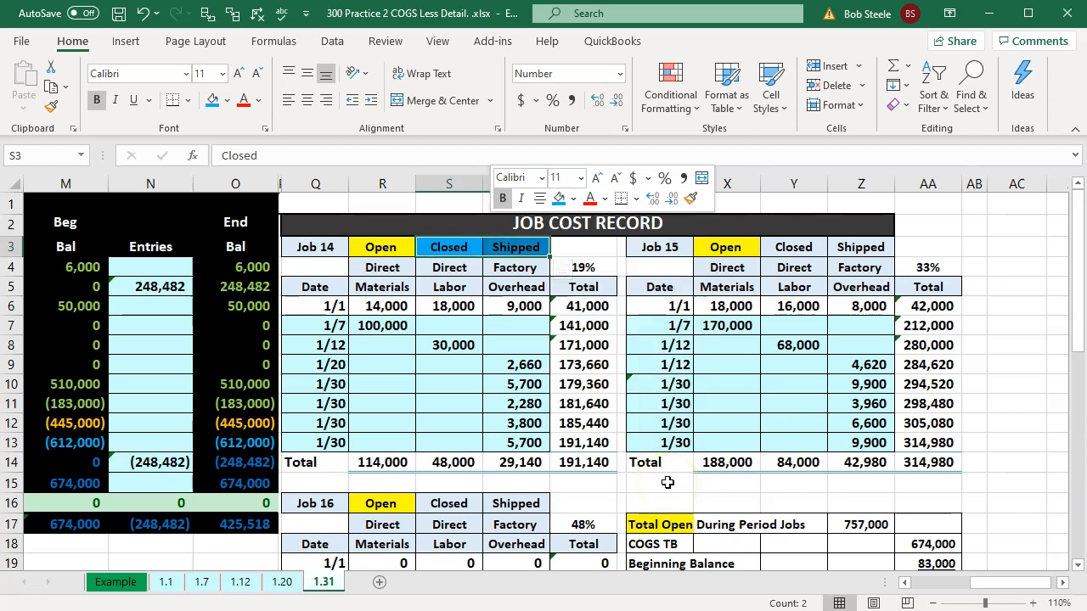
Check the ending Cost of goods sold balance against the formula for Total Open During Period Jobs
scroll(667, 483, "down", 1)
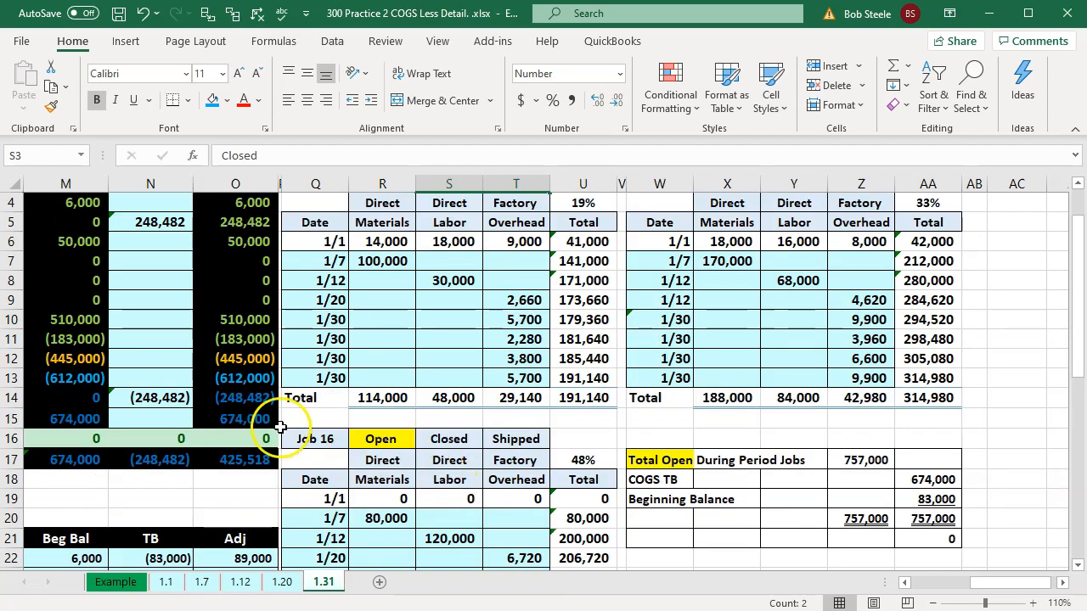
left_click(246, 417)
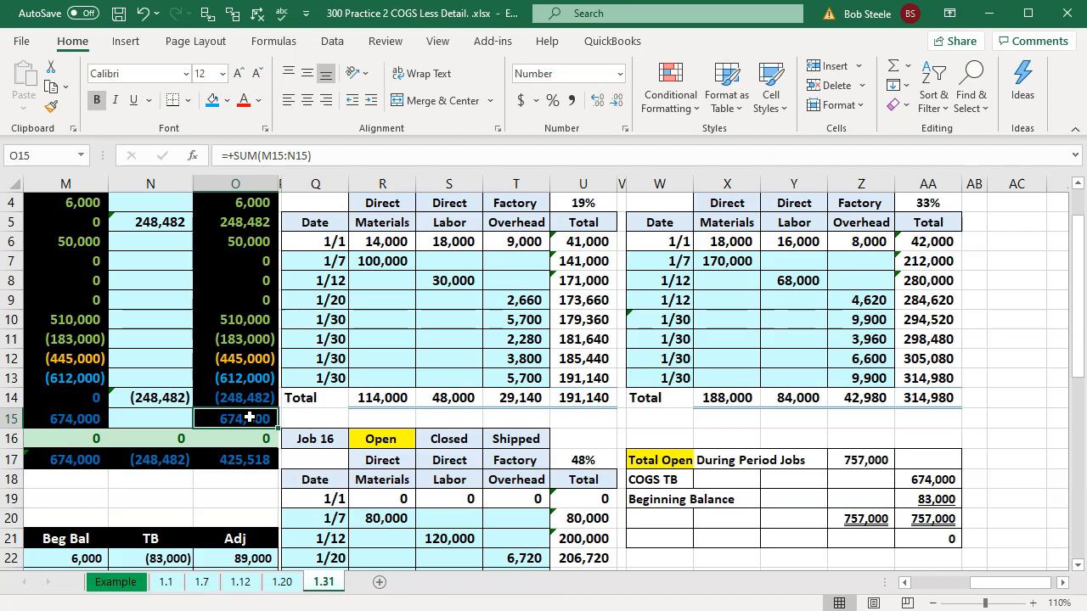
double_click(874, 454)
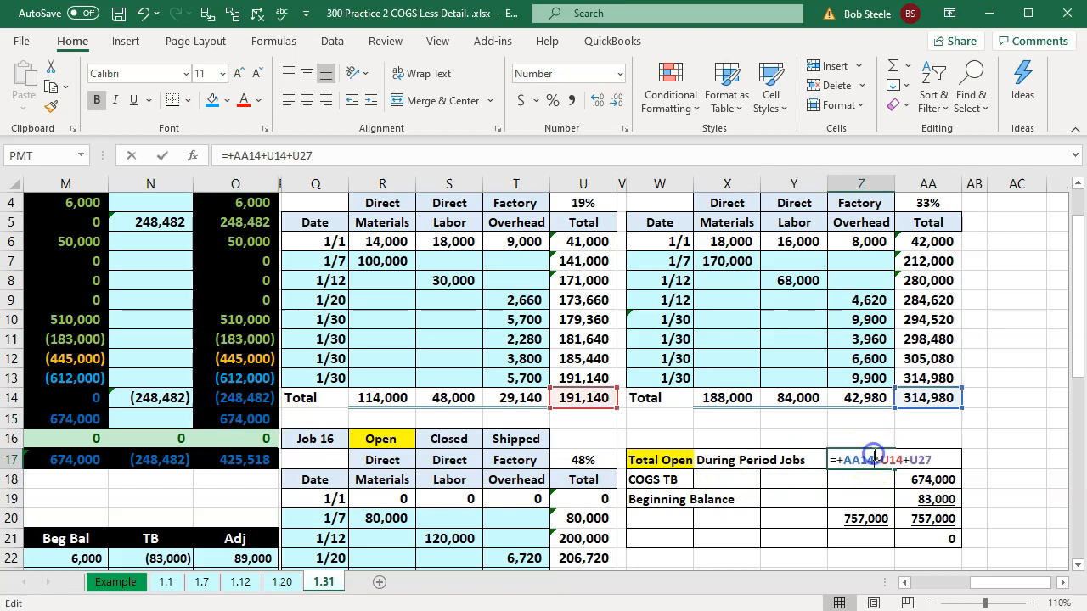
scroll(874, 454, "down", 2)
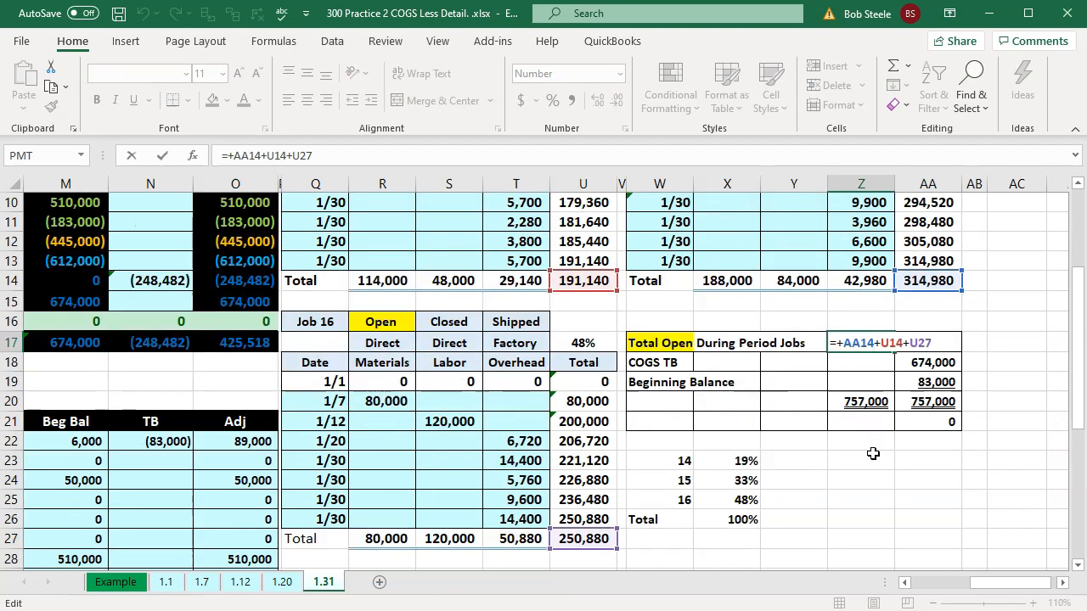
key("Return")
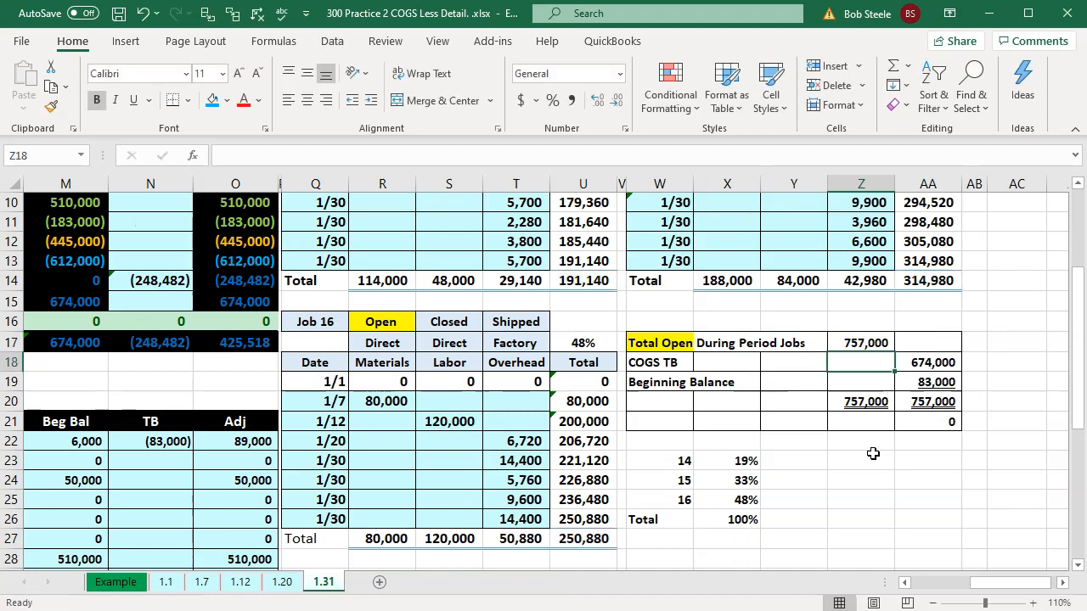
Check the formulas behind the COGS TB and Beginning Balance amounts in the Total Open During Period Jobs reconciliation
scroll(873, 455, "up", 2)
scroll(671, 359, "up", 1)
scroll(663, 365, "down", 1)
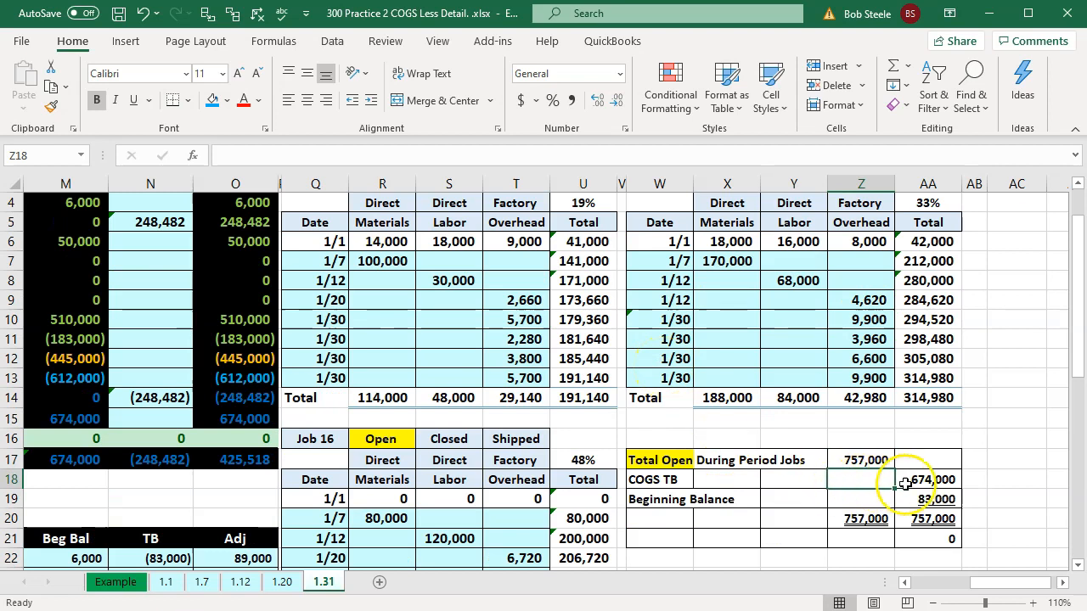
left_click(931, 498)
double_click(931, 499)
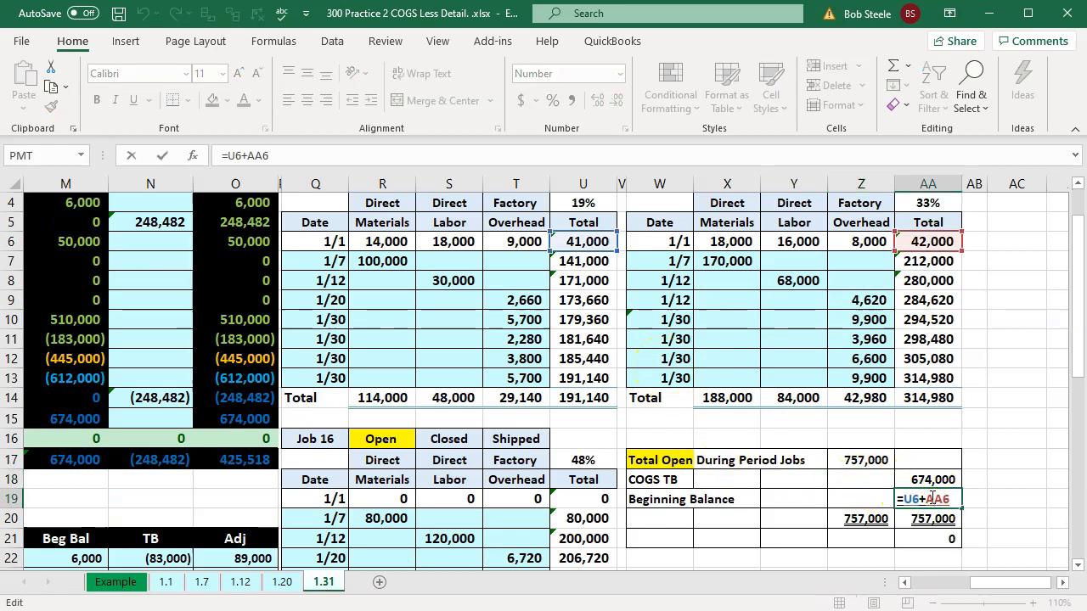
key("Return")
double_click(931, 479)
key("Return")
double_click(928, 499)
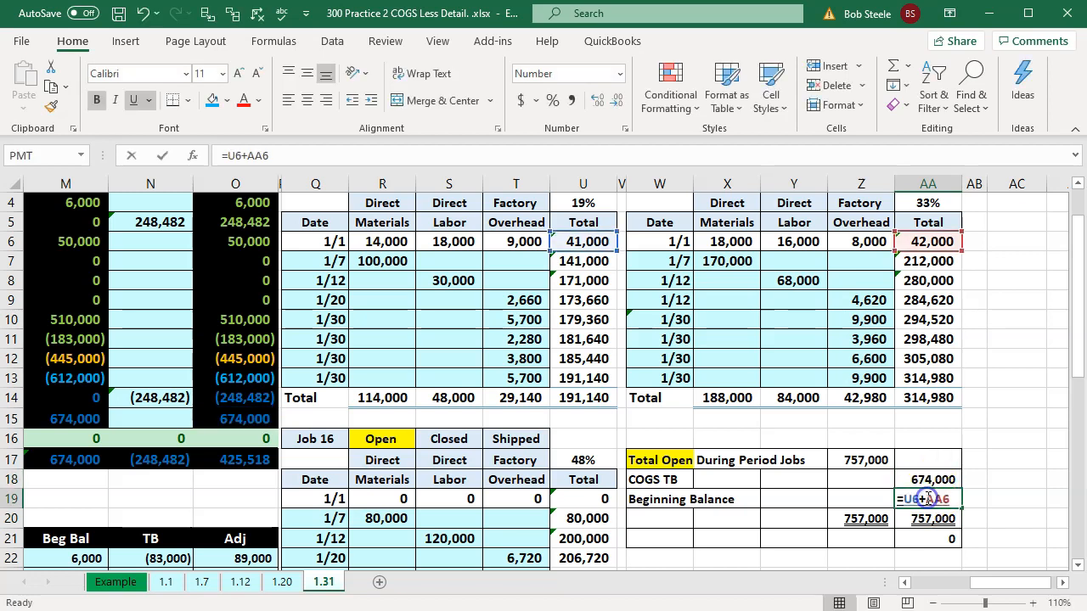
key("Return")
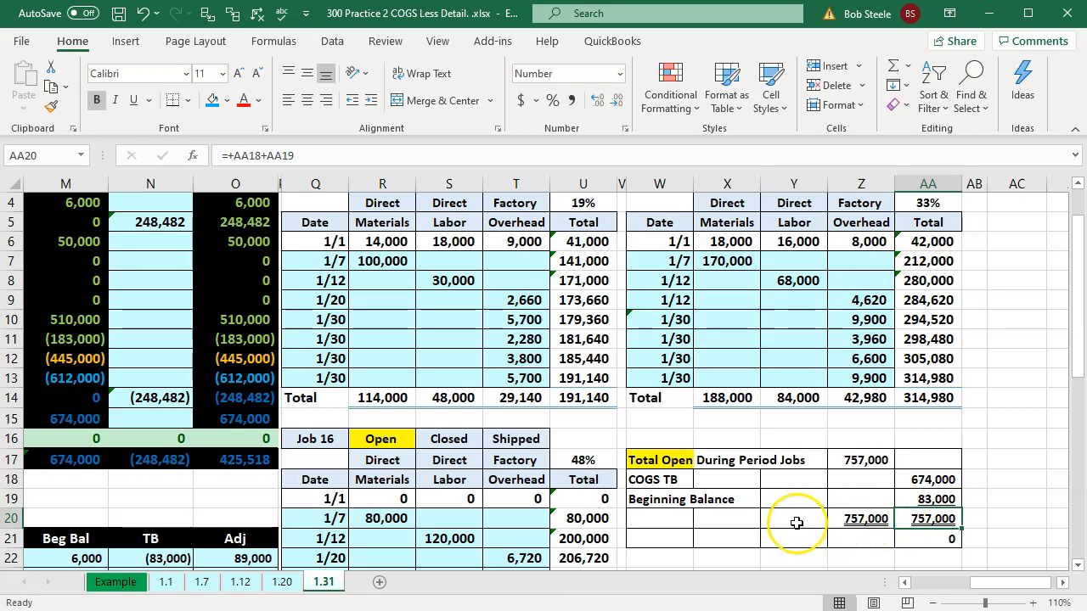
scroll(797, 524, "up", 1)
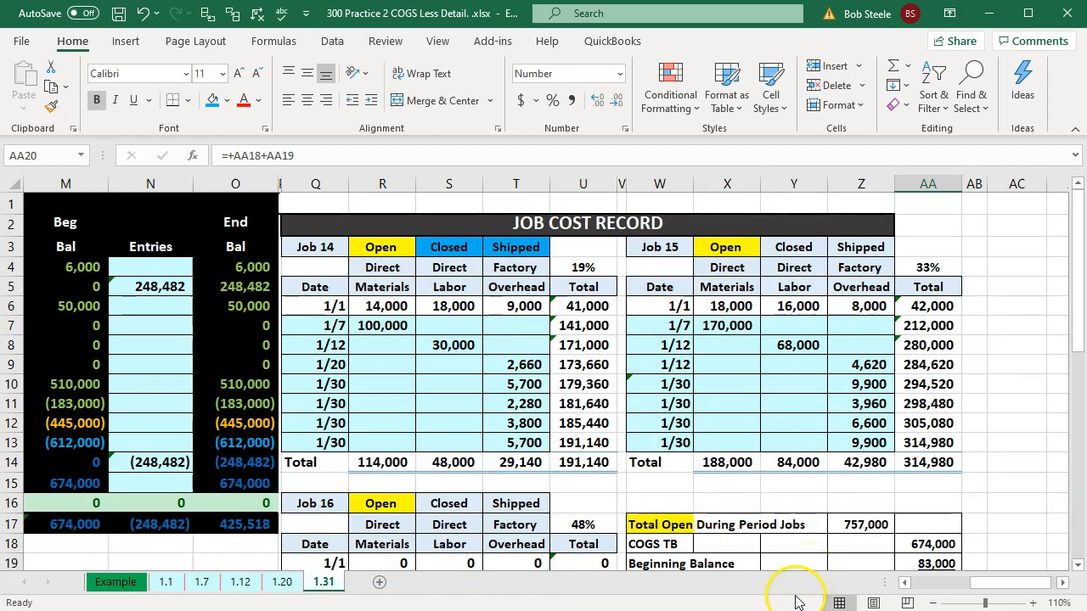
Review the Accounts Receivable and Sales accounts affected by the Job 14 sale in the trial balance
mouse_move(759, 610)
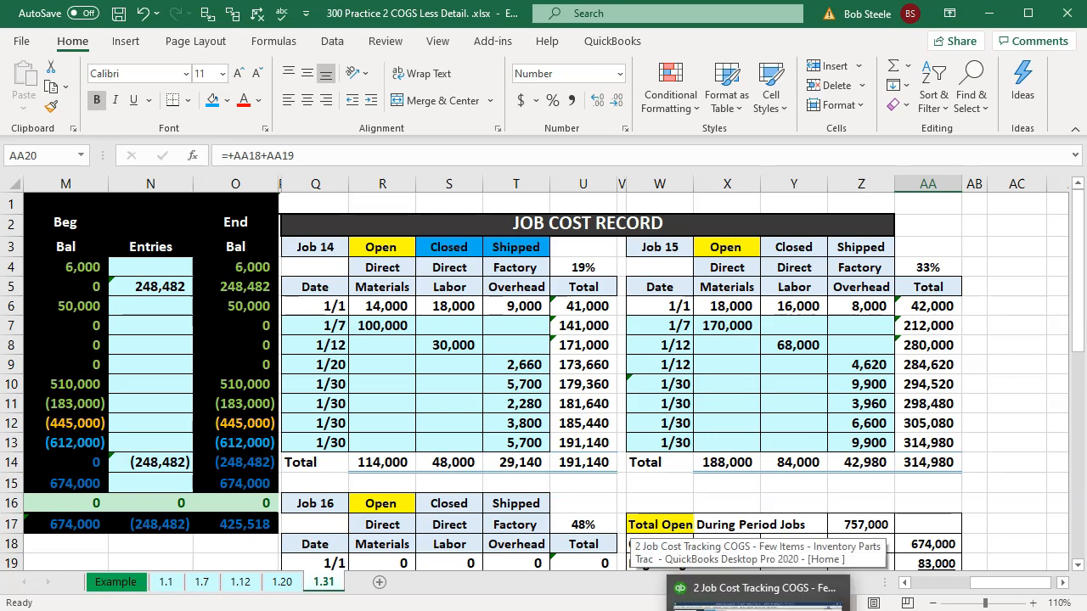
left_click(424, 486)
left_click(167, 403)
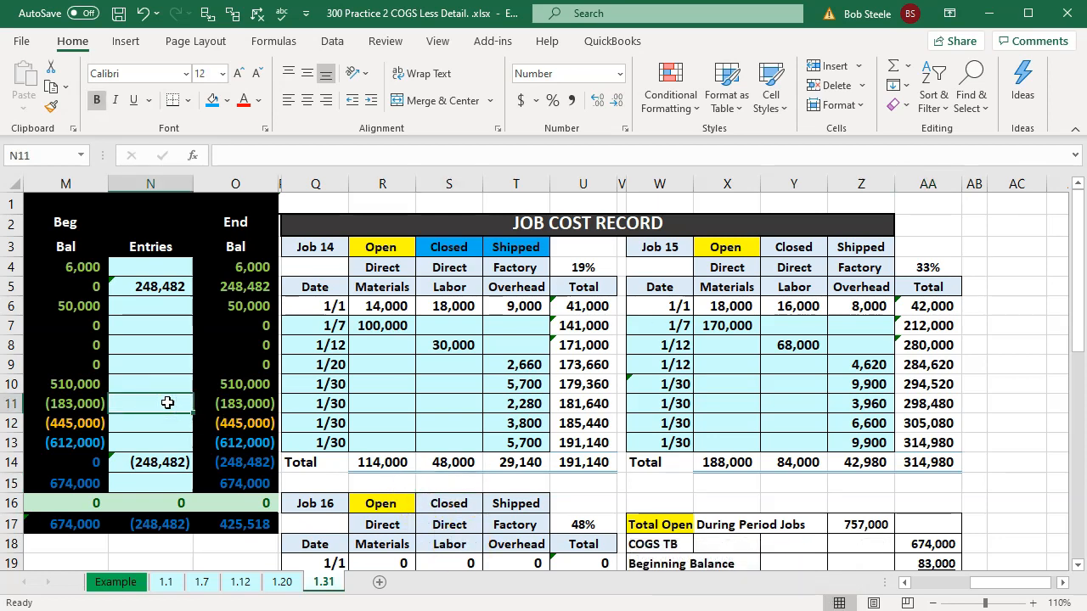
key("Left")
key("Left")
key("Left")
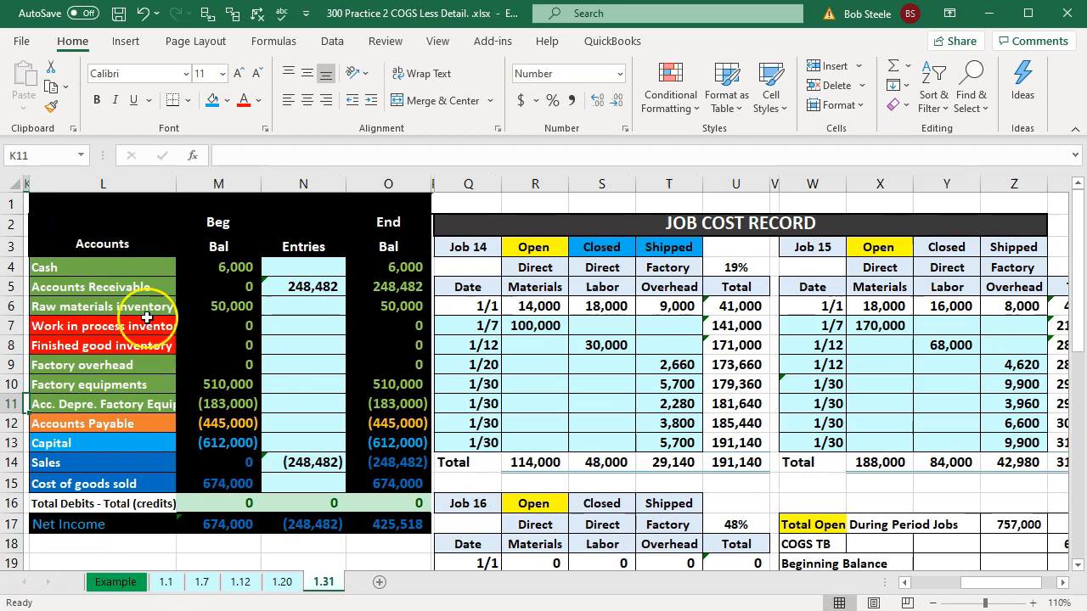
left_click(129, 287)
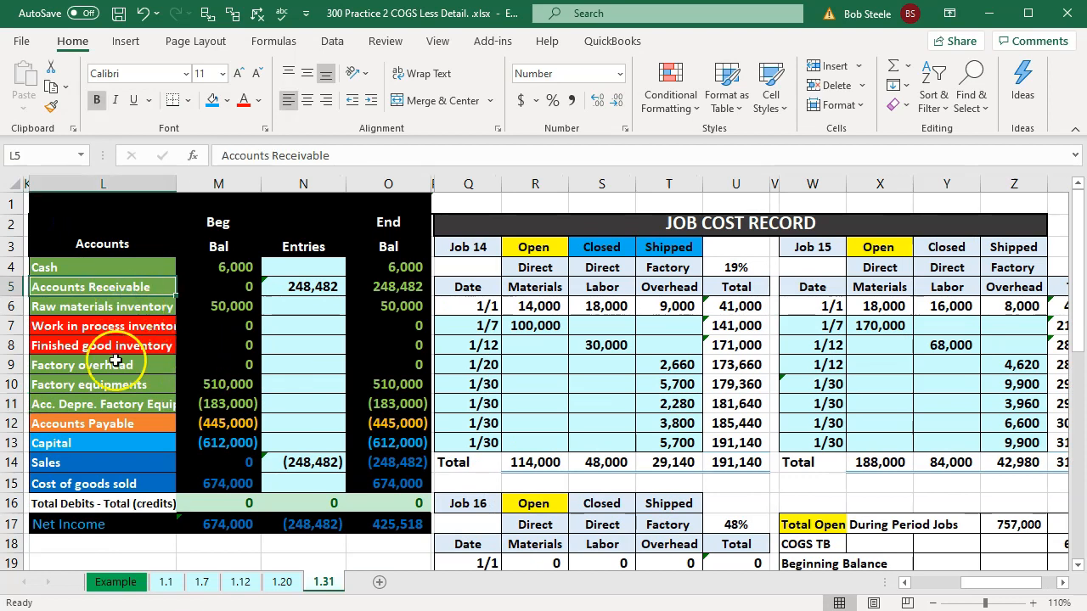
left_click(102, 463)
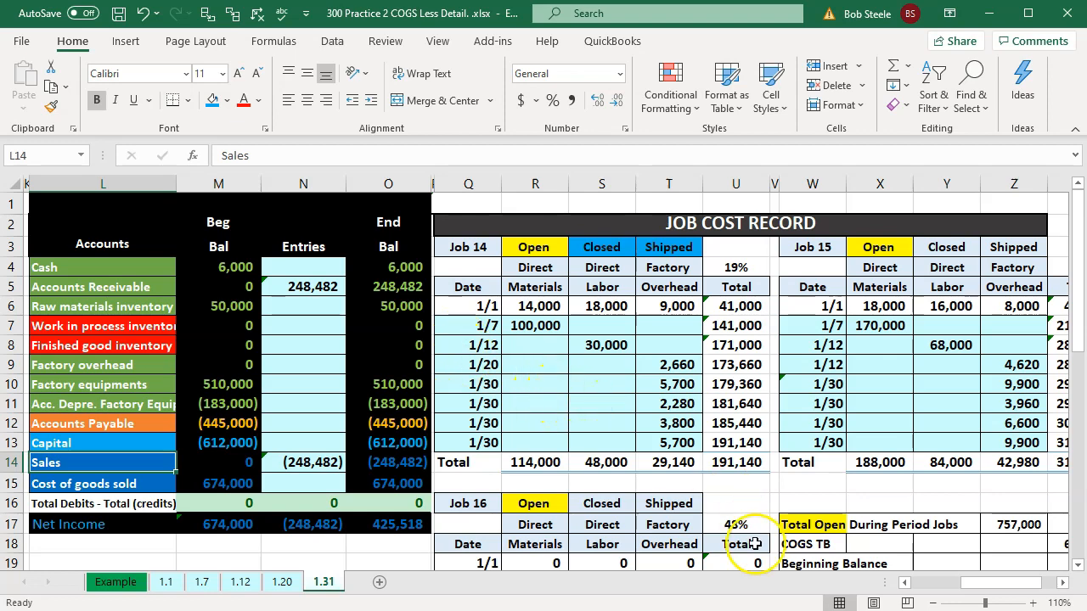
Switch to QuickBooks and open the existing estimate 1 for Job 14, dated 12/31/2019
left_click(484, 610)
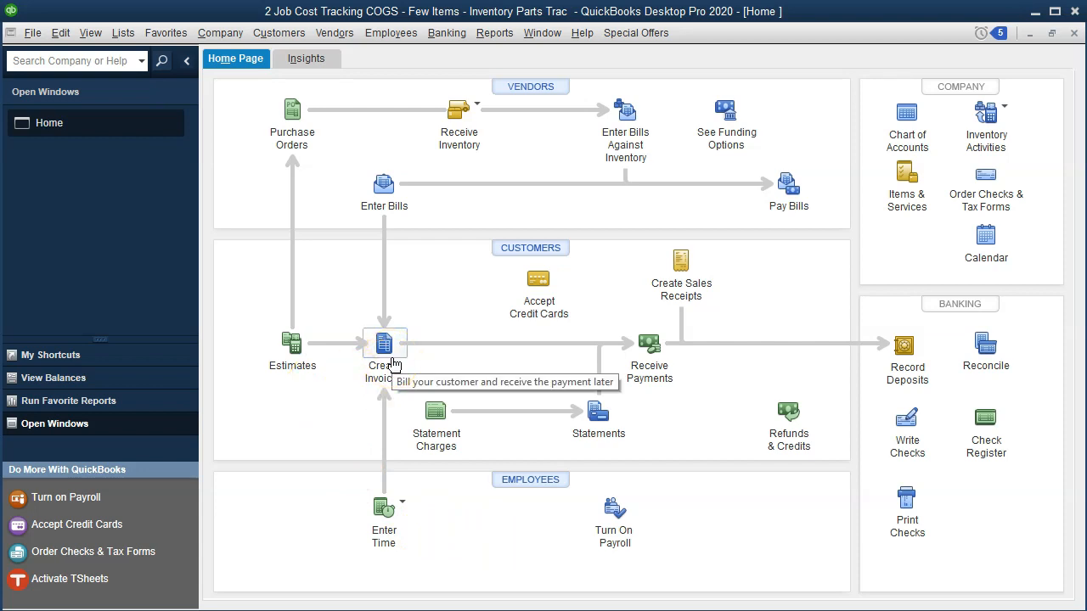
left_click(292, 361)
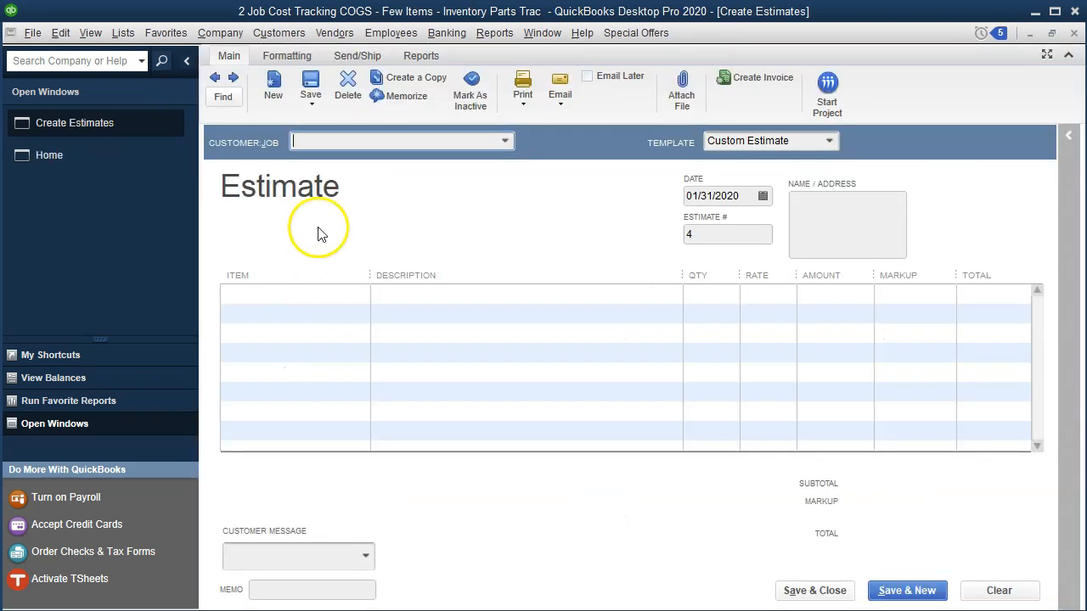
left_click(215, 79)
left_click(215, 78)
left_click(214, 78)
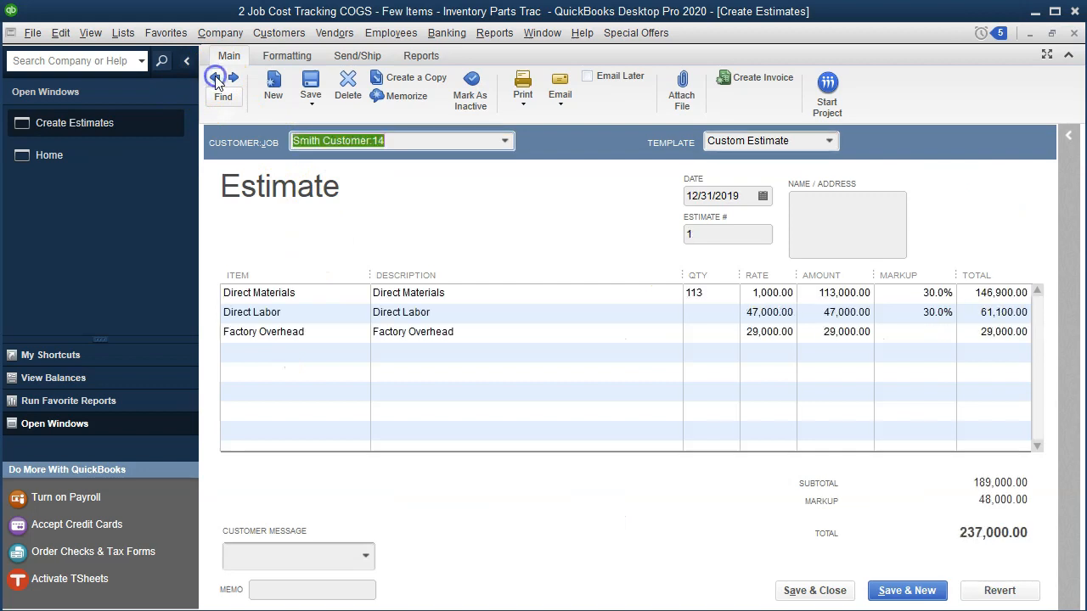
Set a 30% markup on the Factory Overhead line of the Job 14 estimate, then save and close it
left_click(945, 334)
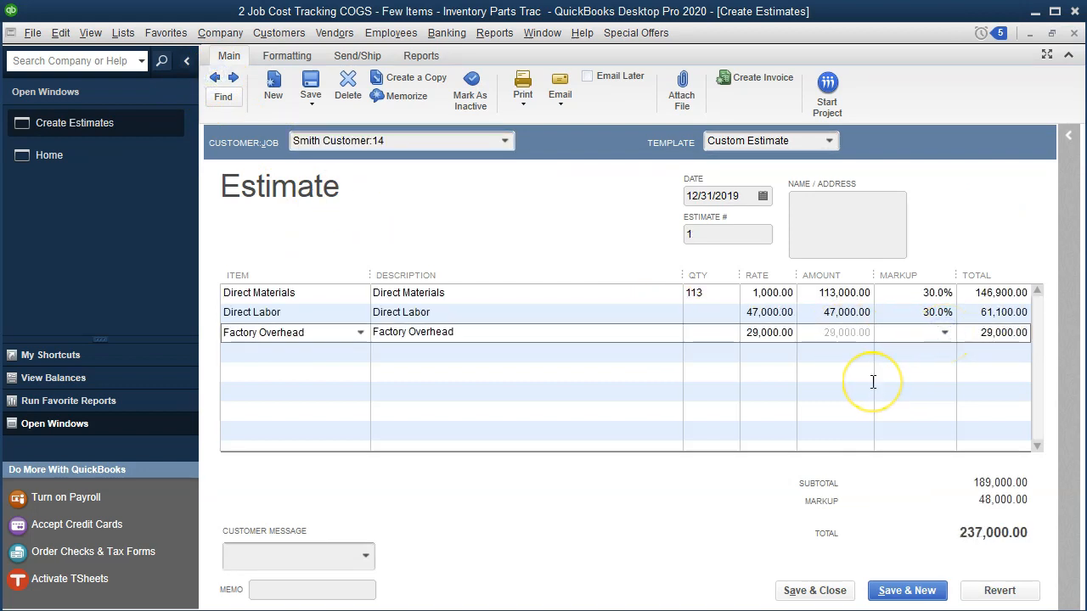
type("30")
key("Tab")
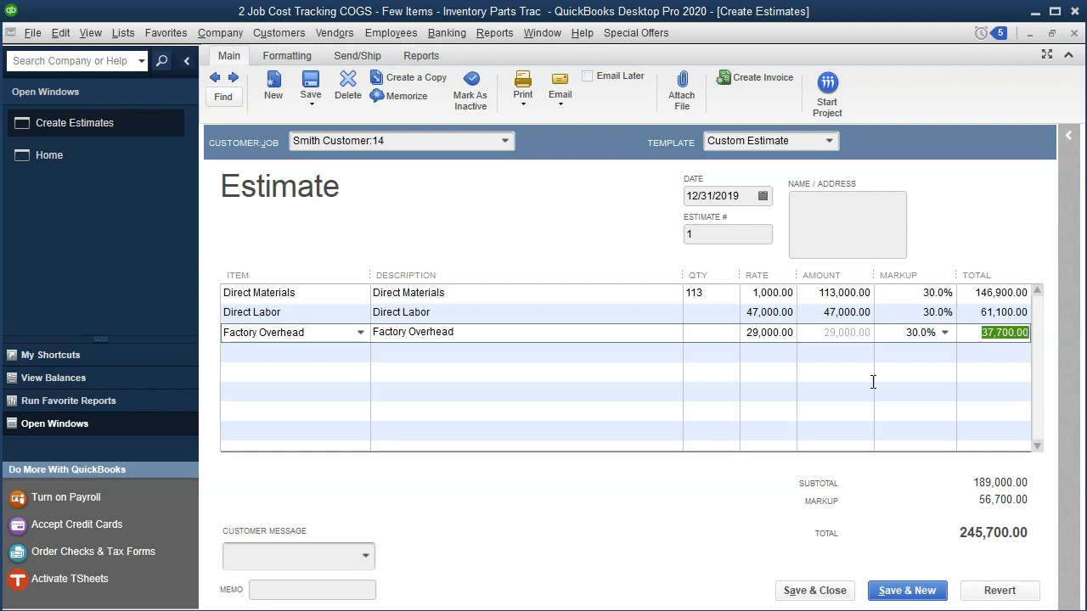
left_click(831, 594)
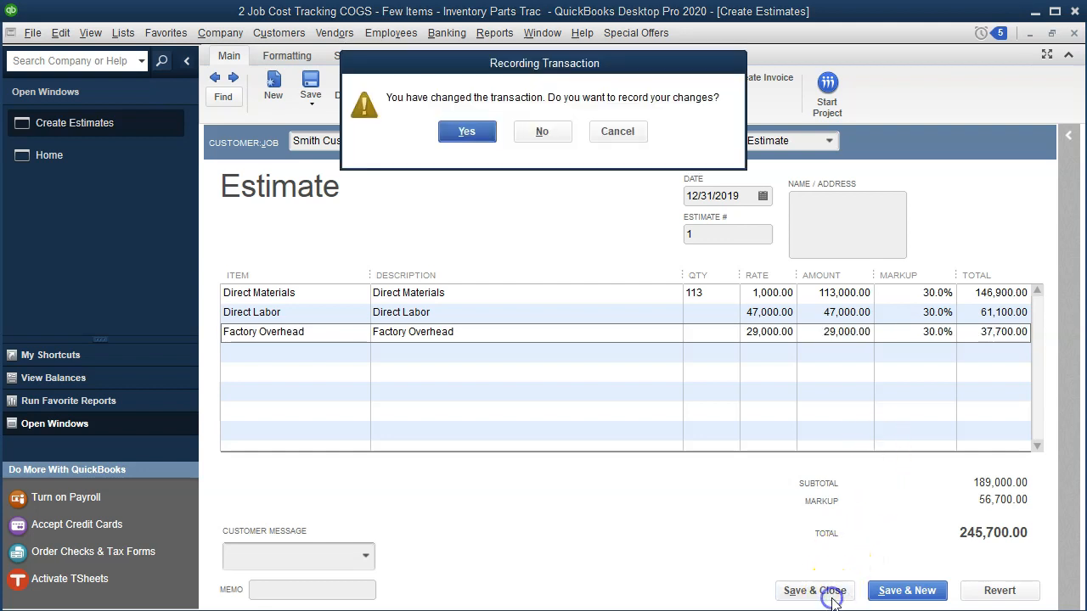
left_click(467, 132)
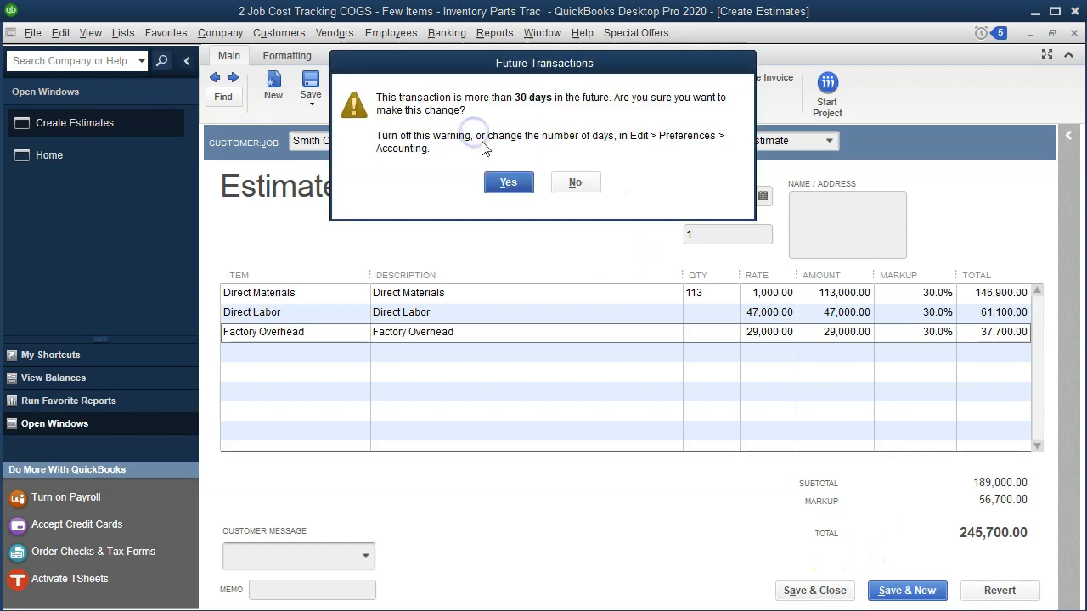
left_click(510, 181)
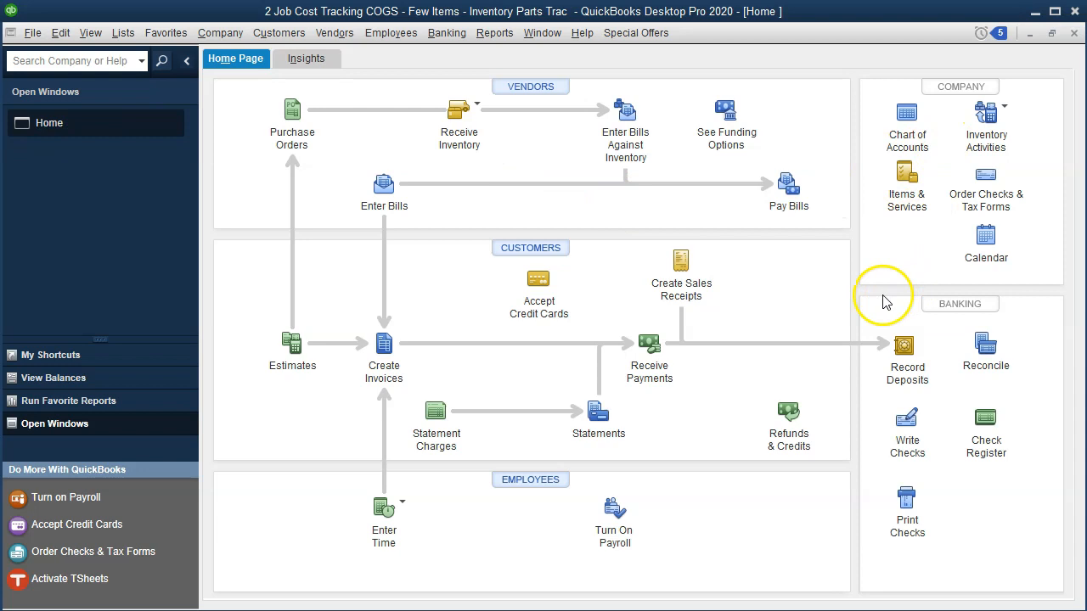
Review the factory overhead items assigned to Jobs 14, 15 and 16 on check 1 of the clearing account, then close it
left_click(902, 420)
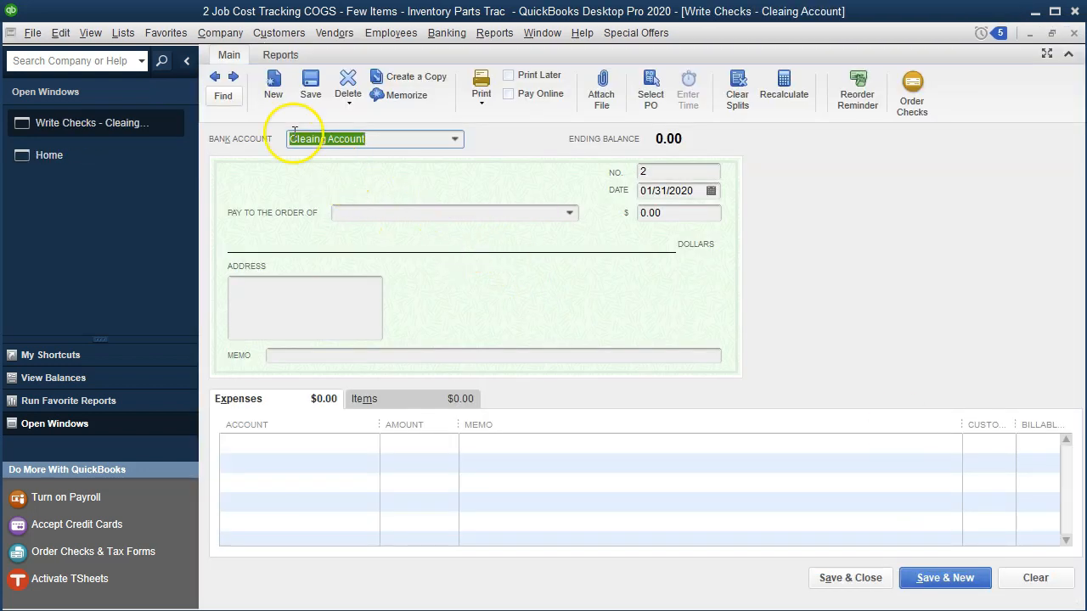
left_click(214, 77)
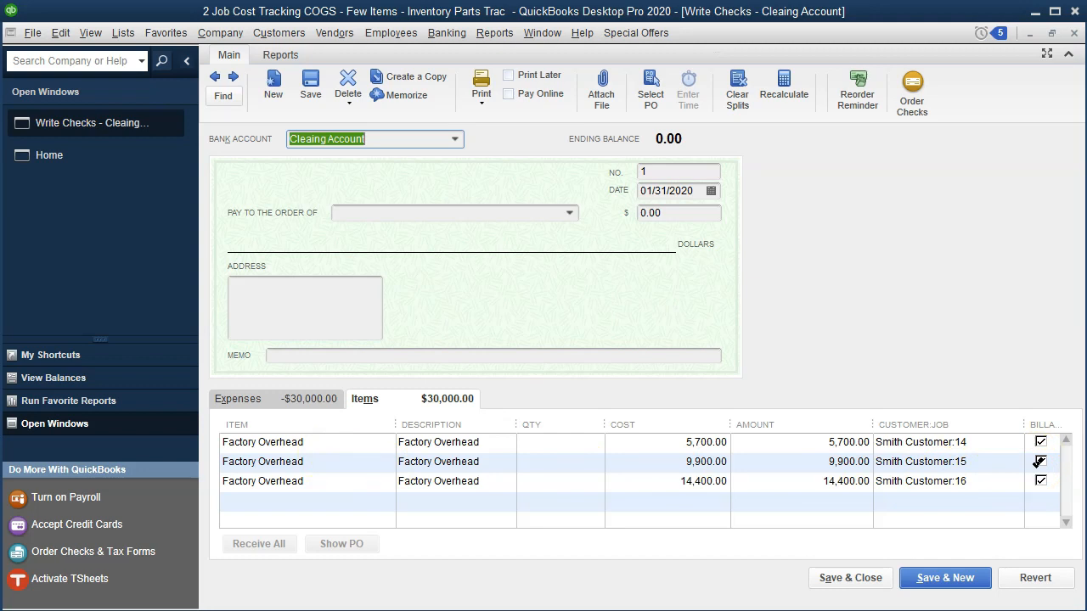
left_click(1075, 32)
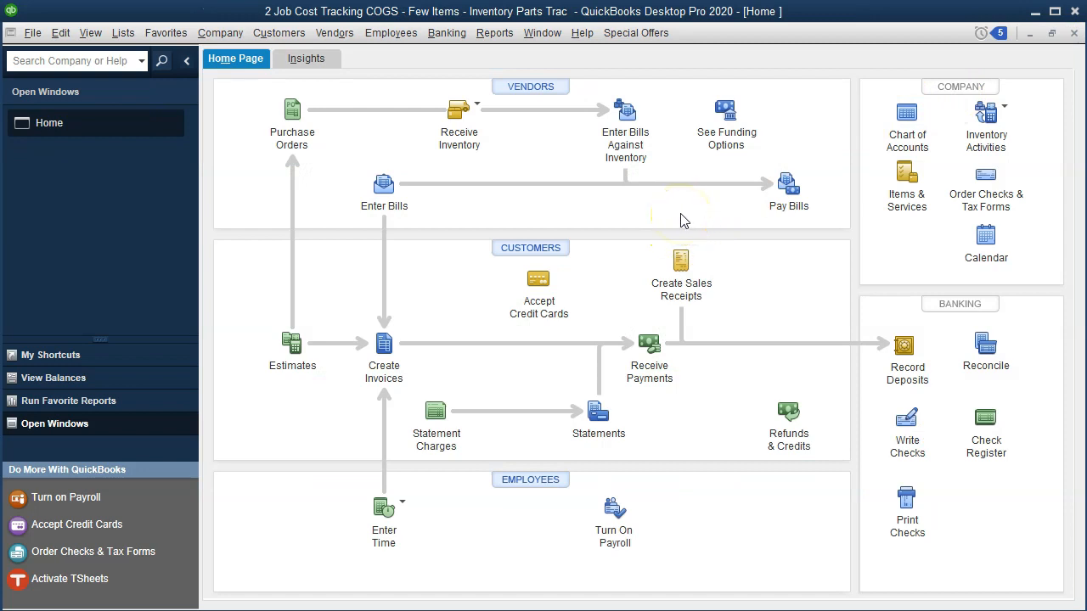
Run a Trial Balance report for 01/01/2020 through 12/31/2020 and check the Cost of Goods Sold balance
left_click(503, 36)
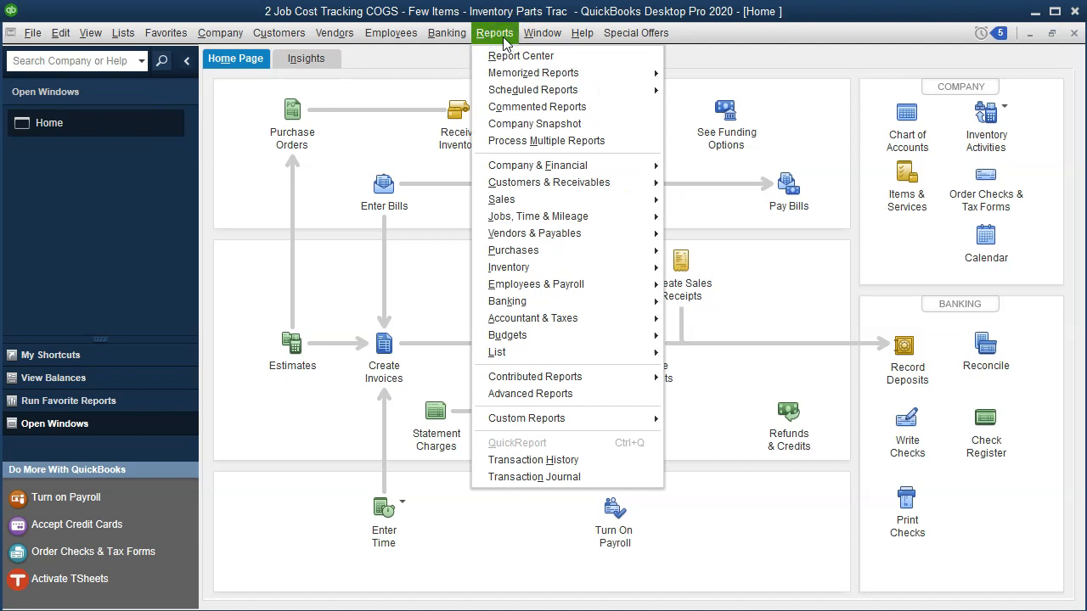
mouse_move(554, 293)
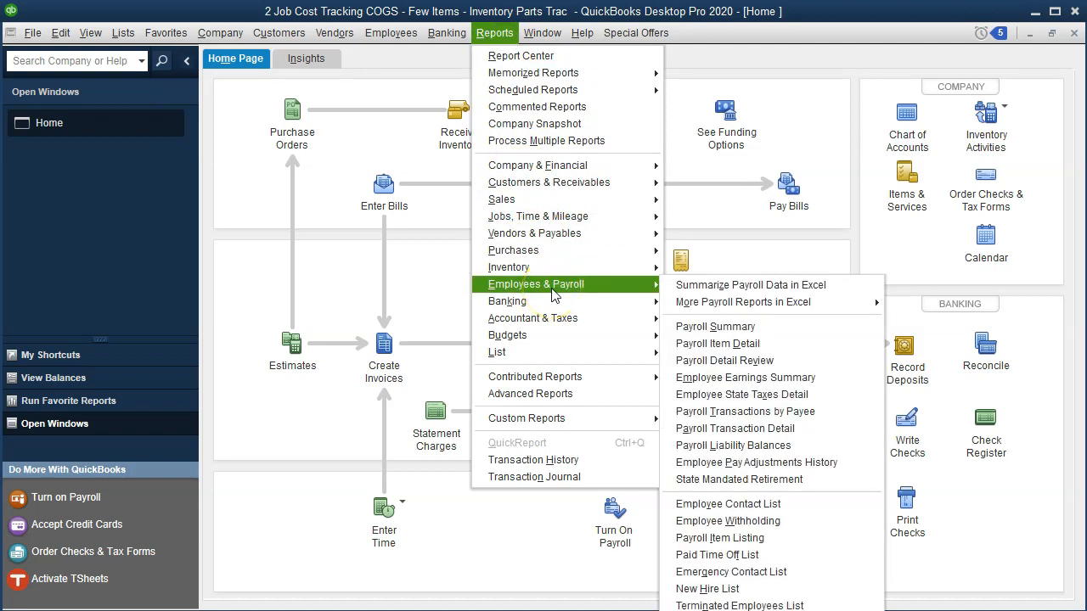
mouse_move(612, 320)
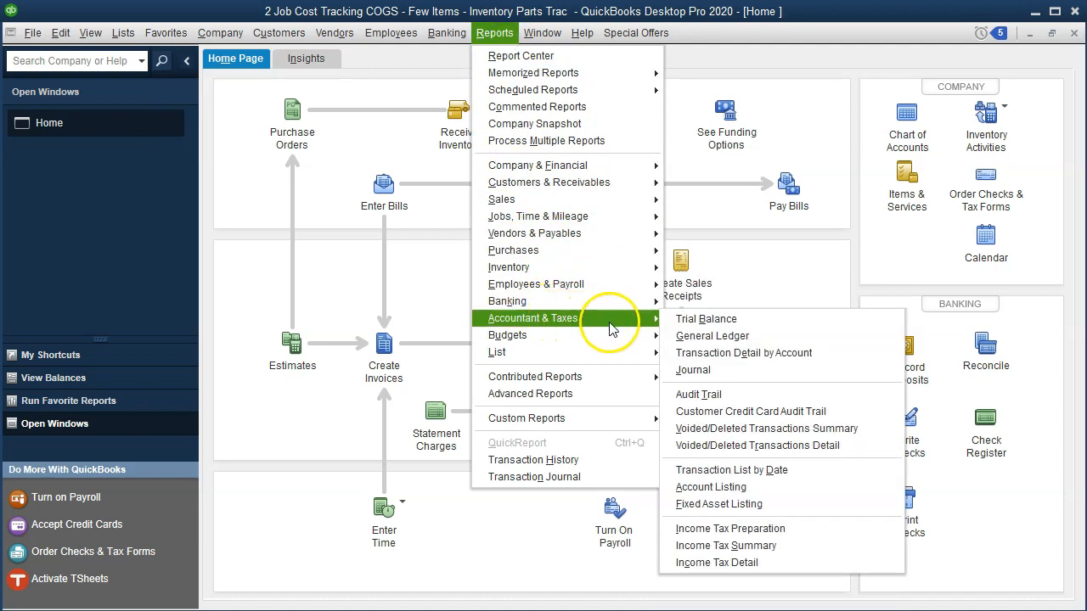
left_click(744, 325)
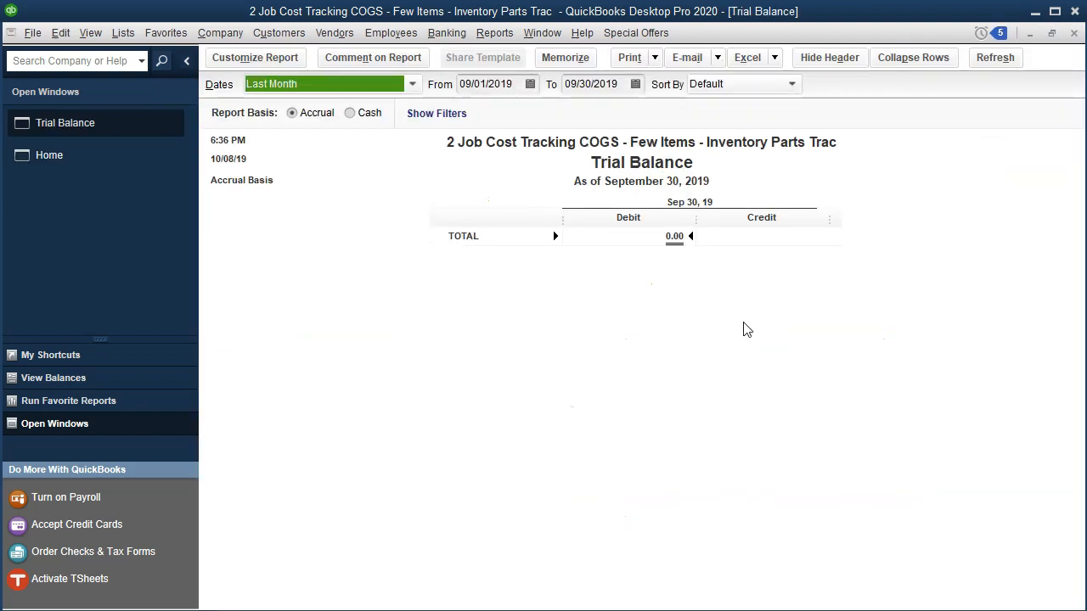
key("Tab")
type("01/01/2")
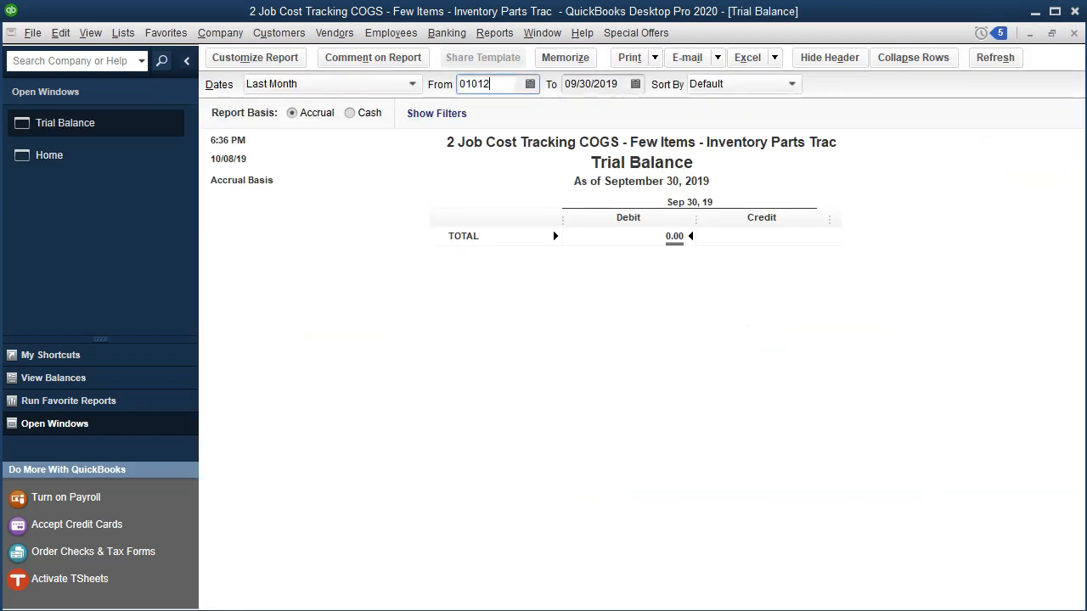
type("0")
key("Tab")
type("123120")
key("Tab")
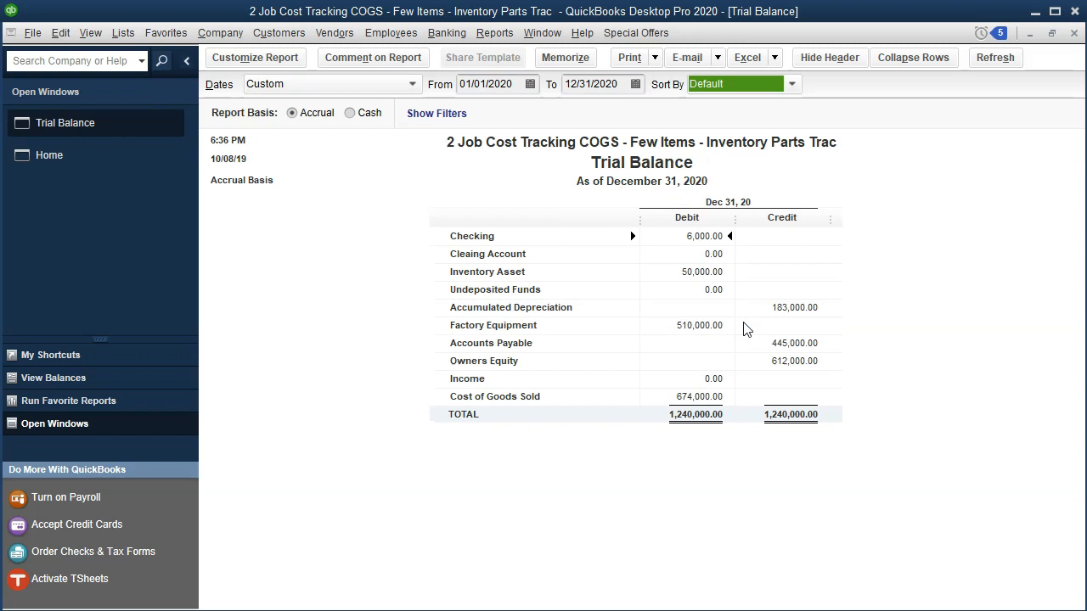
left_click(712, 395)
left_click(721, 476)
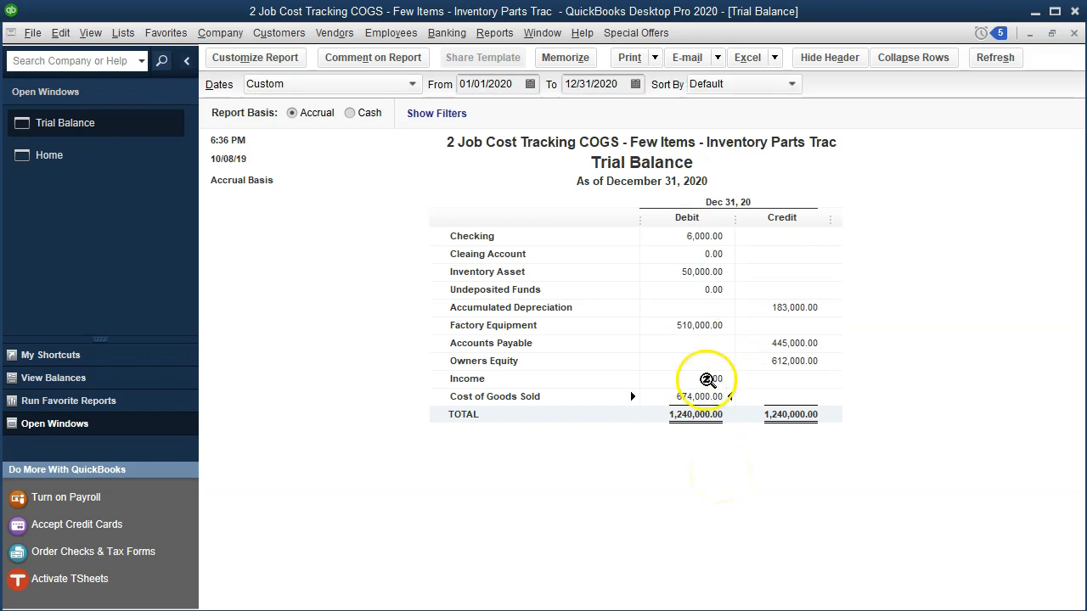
Open the Job Estimates vs. Actuals Summary report and compare the total actual cost with the total estimated cost
left_click(501, 37)
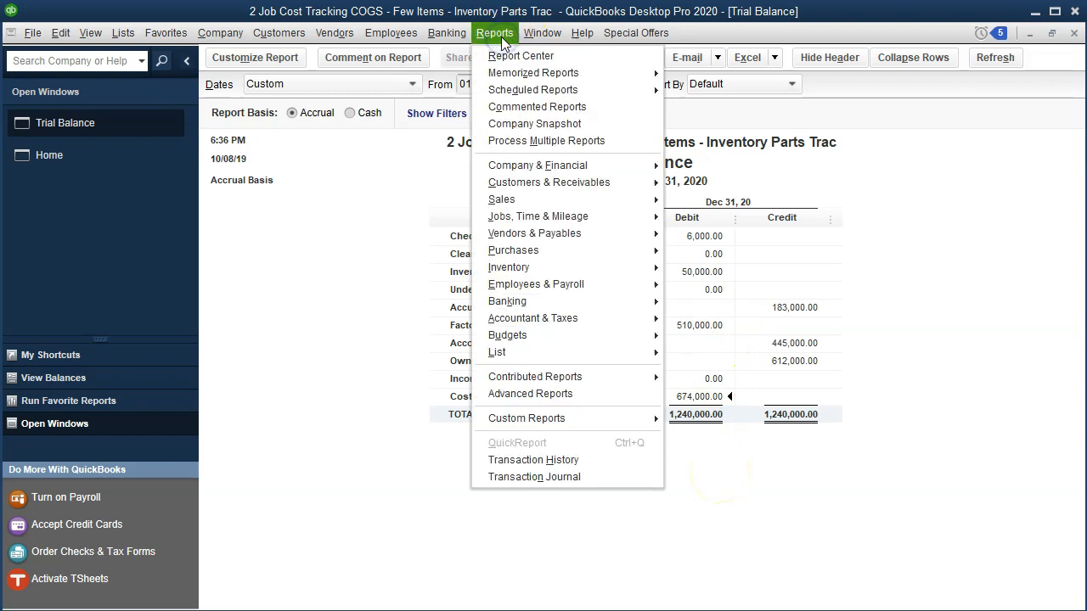
mouse_move(636, 216)
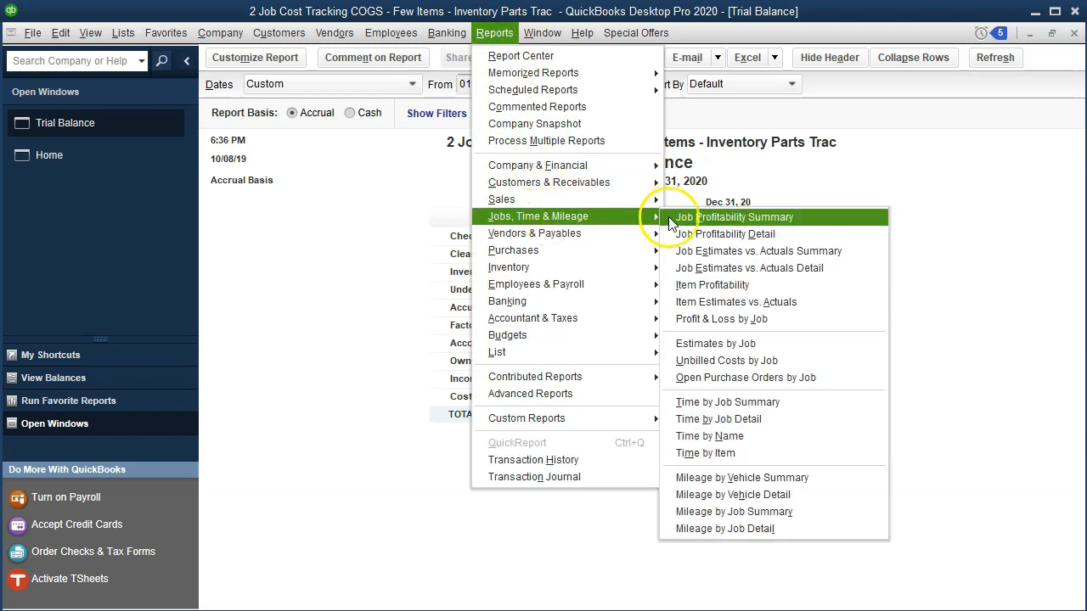
left_click(855, 254)
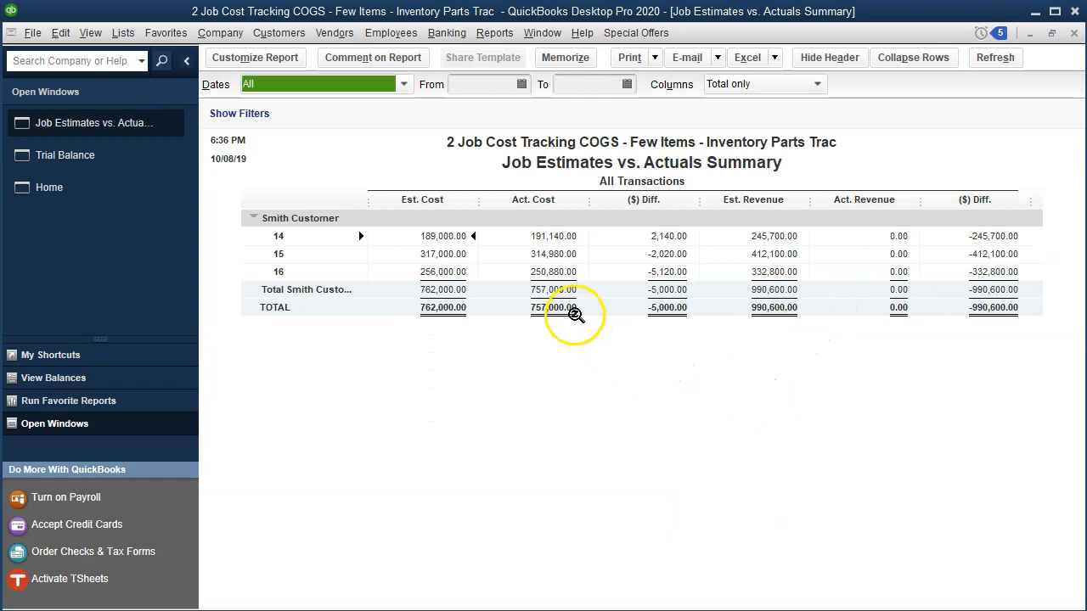
left_click(575, 314)
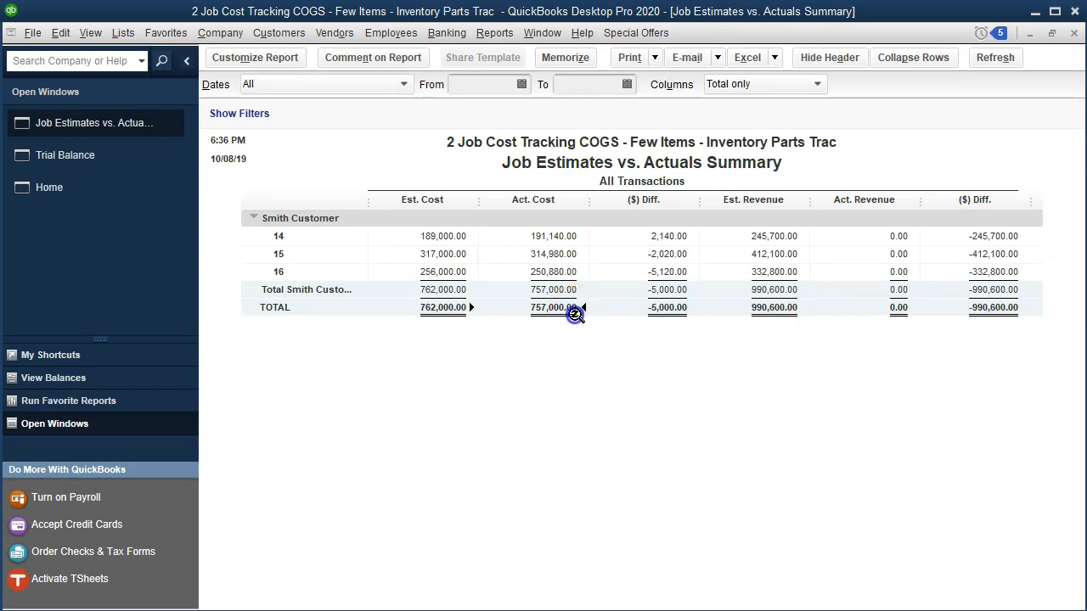
left_click(589, 359)
left_click(458, 339)
left_click(450, 307)
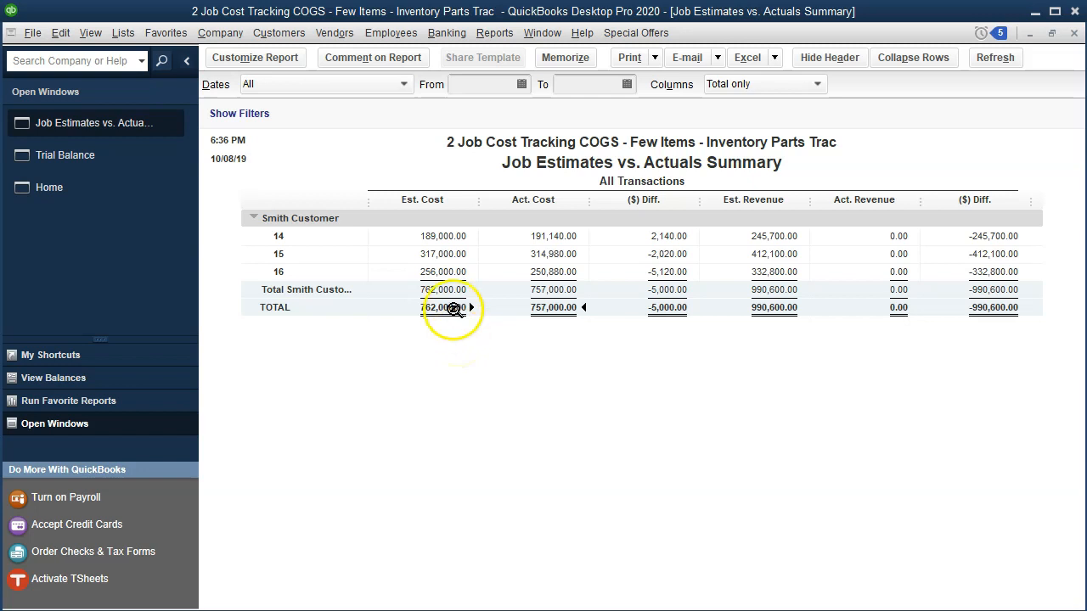
Run the Job Estimates vs. Actuals Detail report for Job 14 and check its total actual cost
left_click(495, 32)
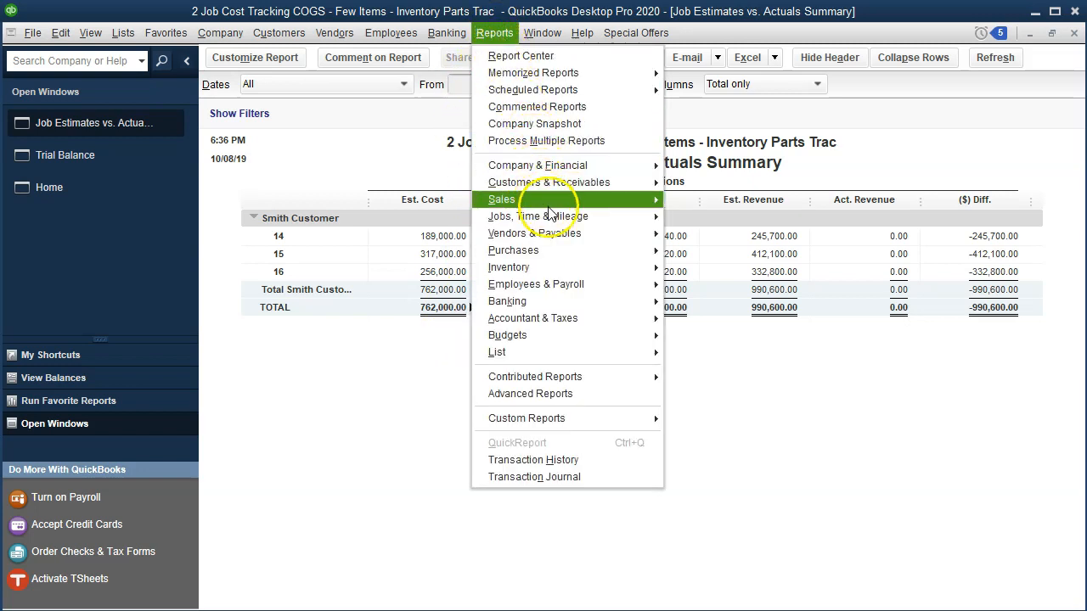
mouse_move(554, 220)
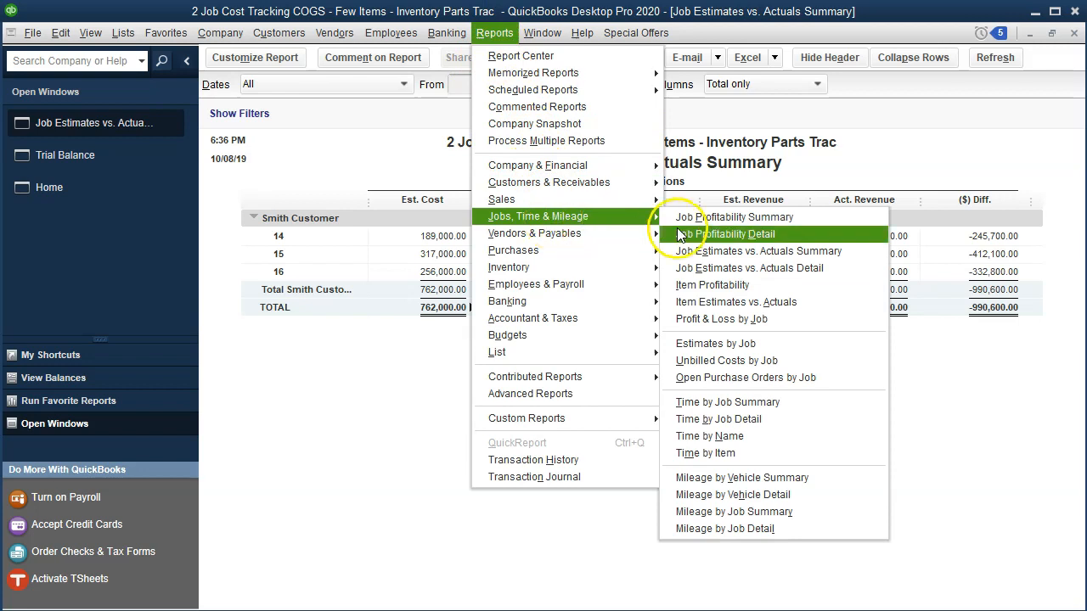
left_click(831, 270)
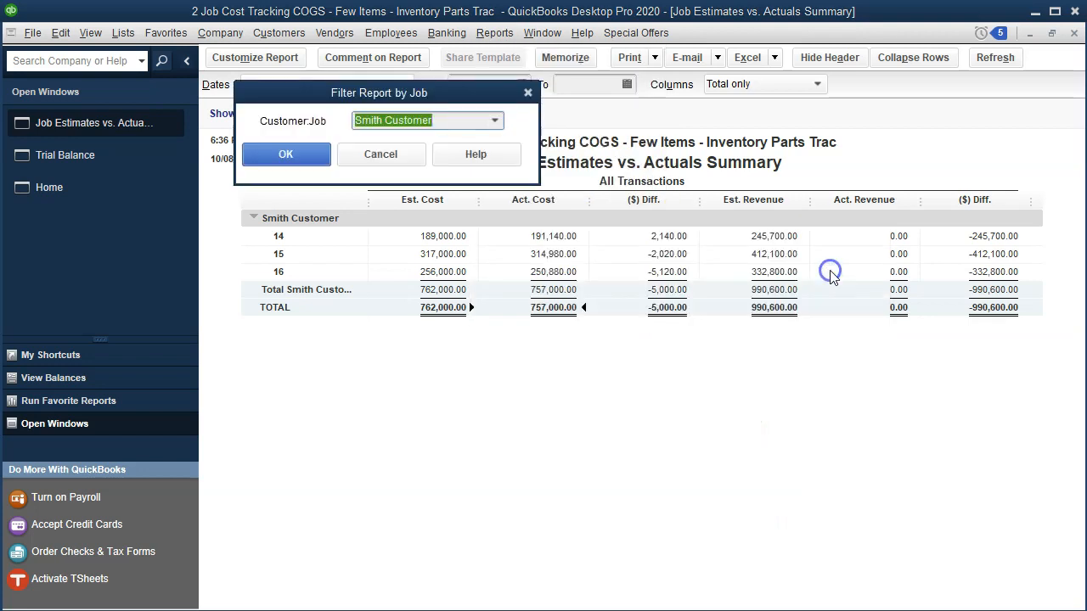
left_click(494, 123)
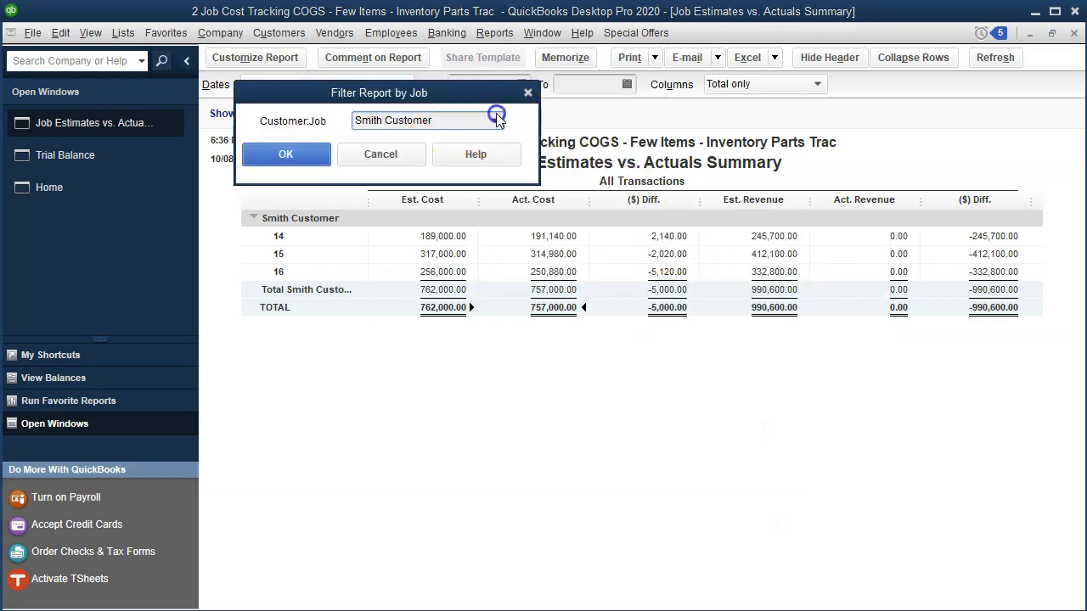
left_click(494, 120)
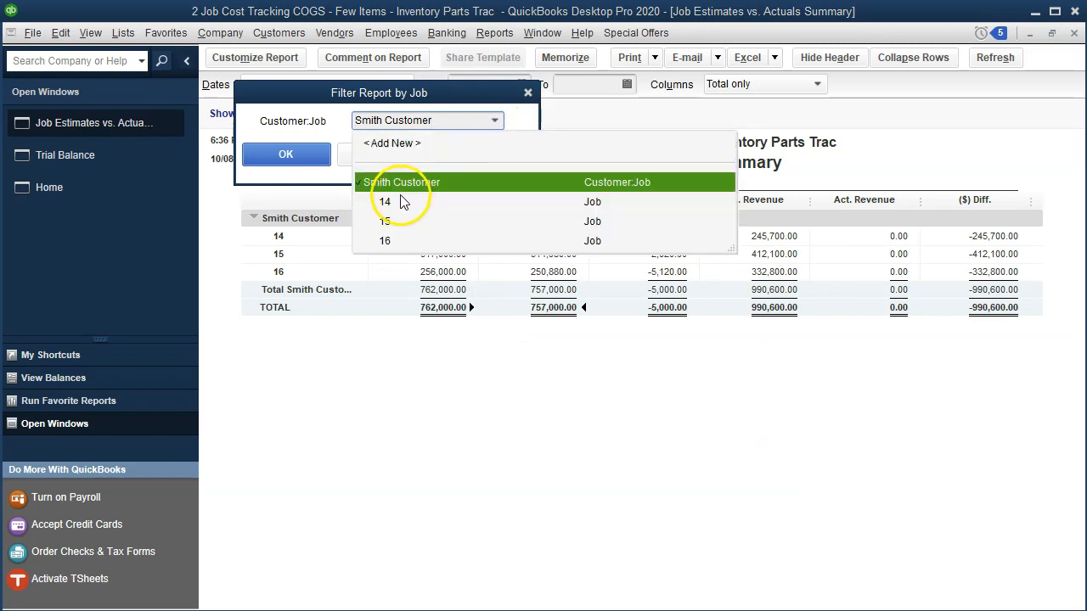
left_click(399, 199)
left_click(285, 154)
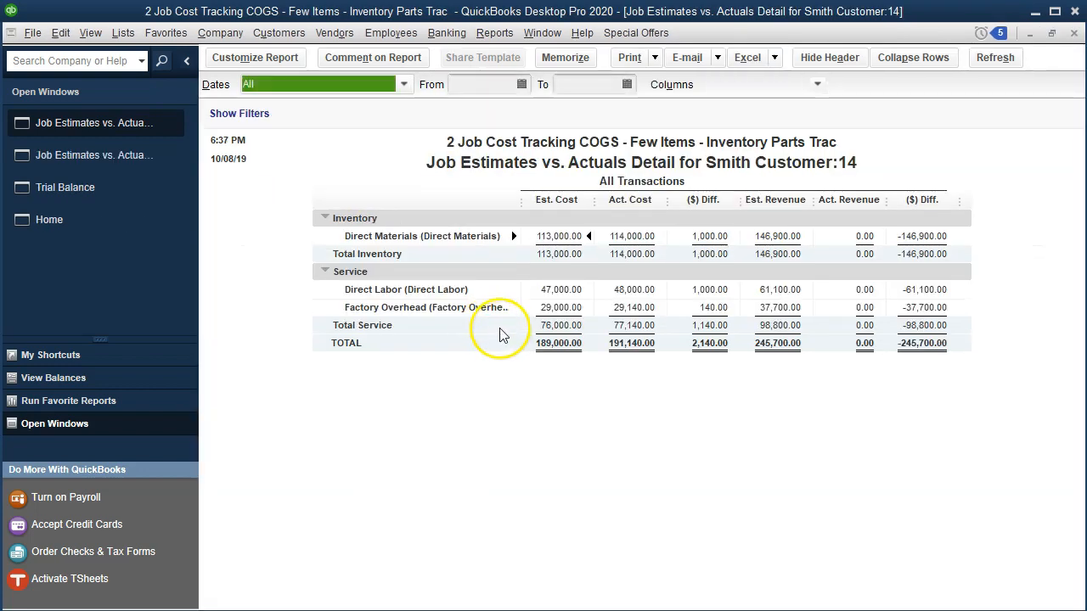
left_click(634, 348)
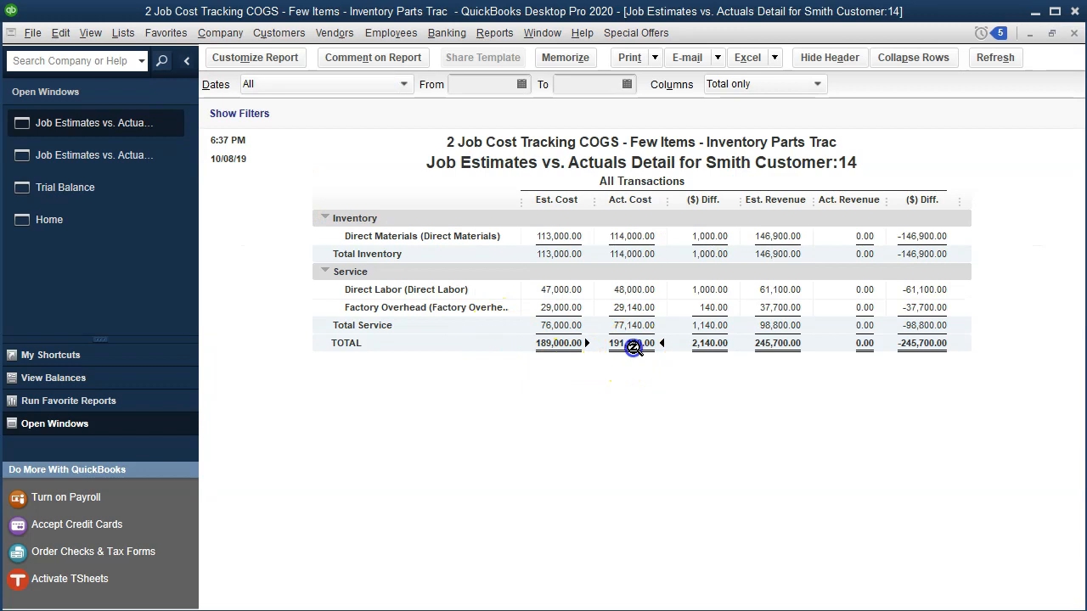
Calculate the Job 14 sale price with a 30% markup in Calculator as 191140 × 0.3 + 191140
key("XF86Calculator")
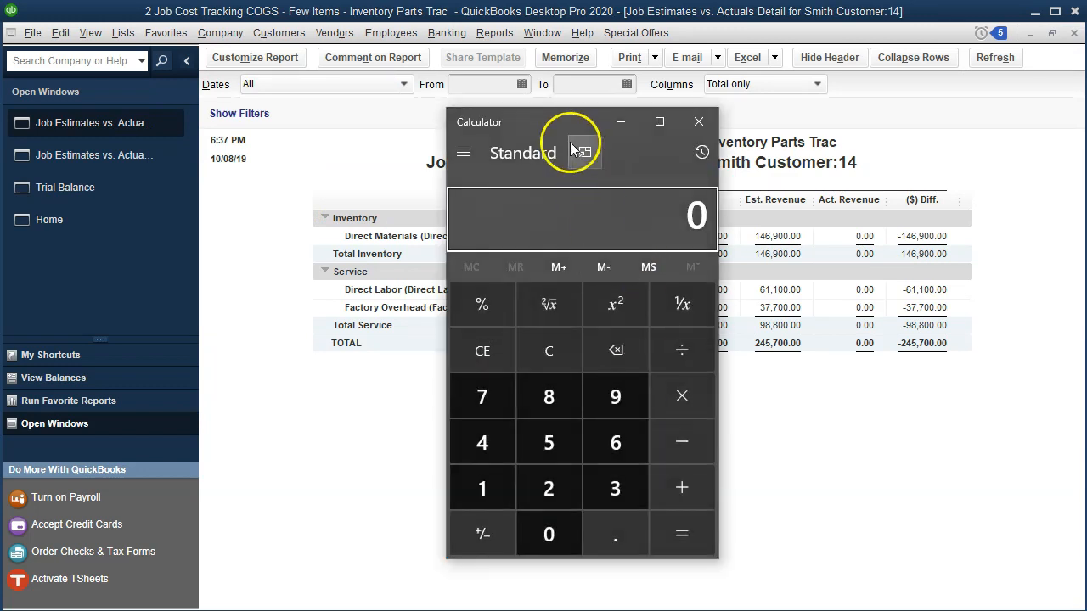
left_click_drag(538, 128, 764, 142)
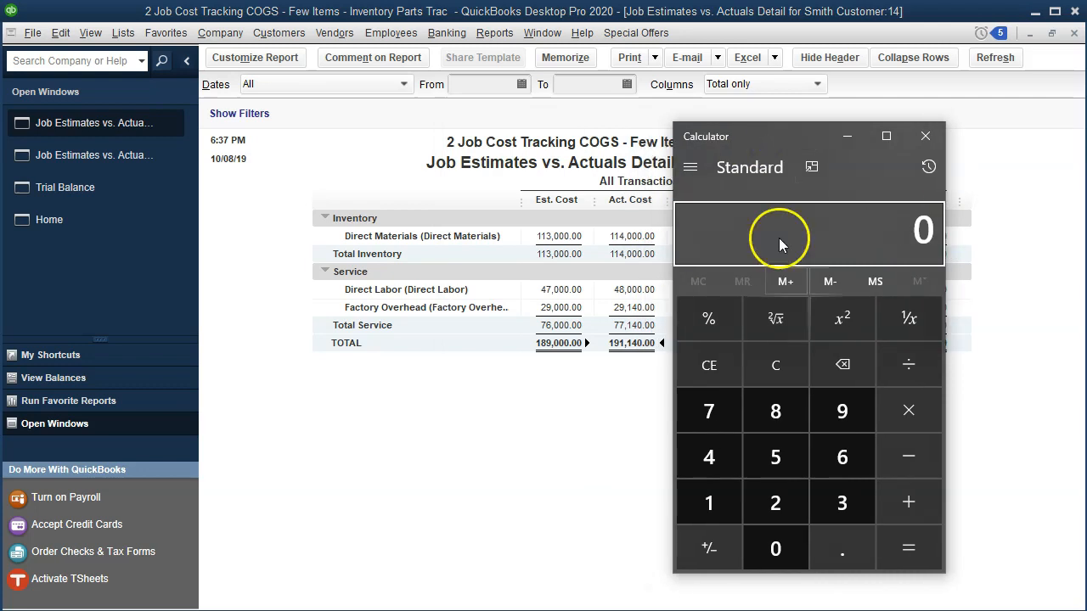
left_click(578, 401)
type("191")
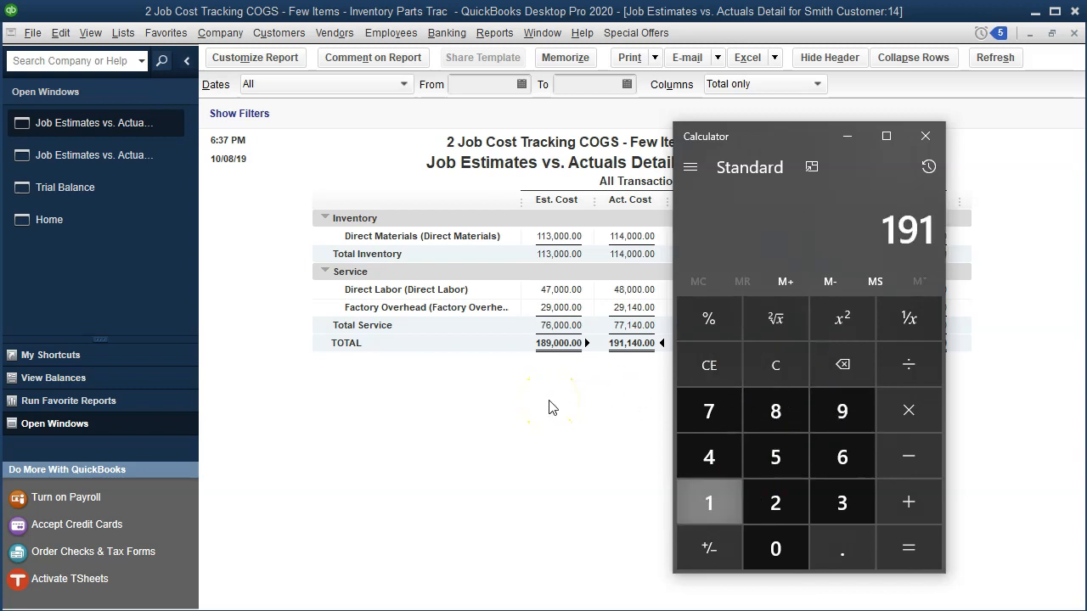
type("140*.3+")
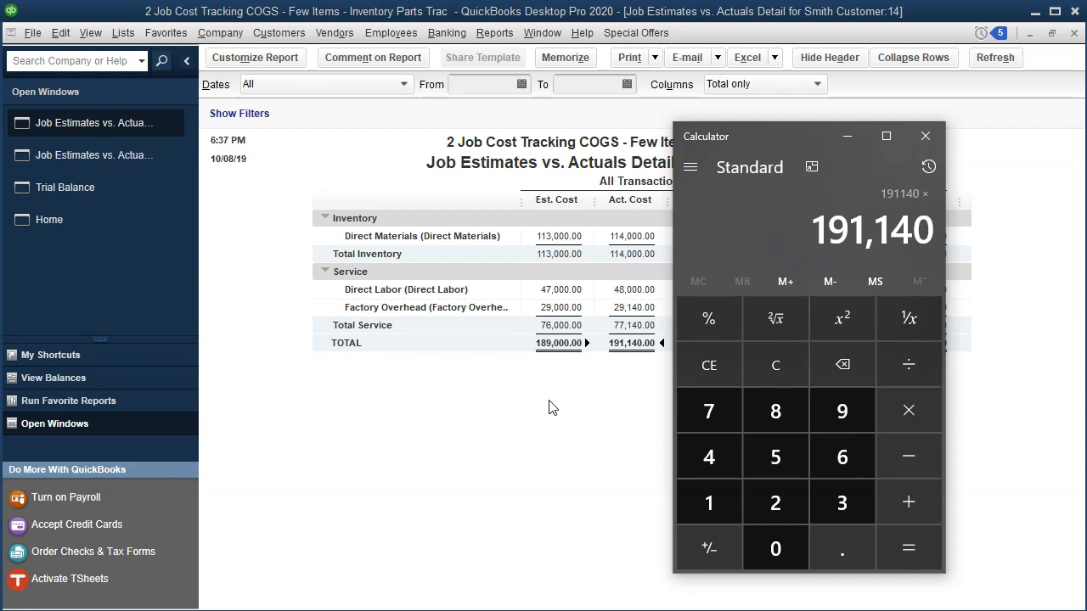
type("191140")
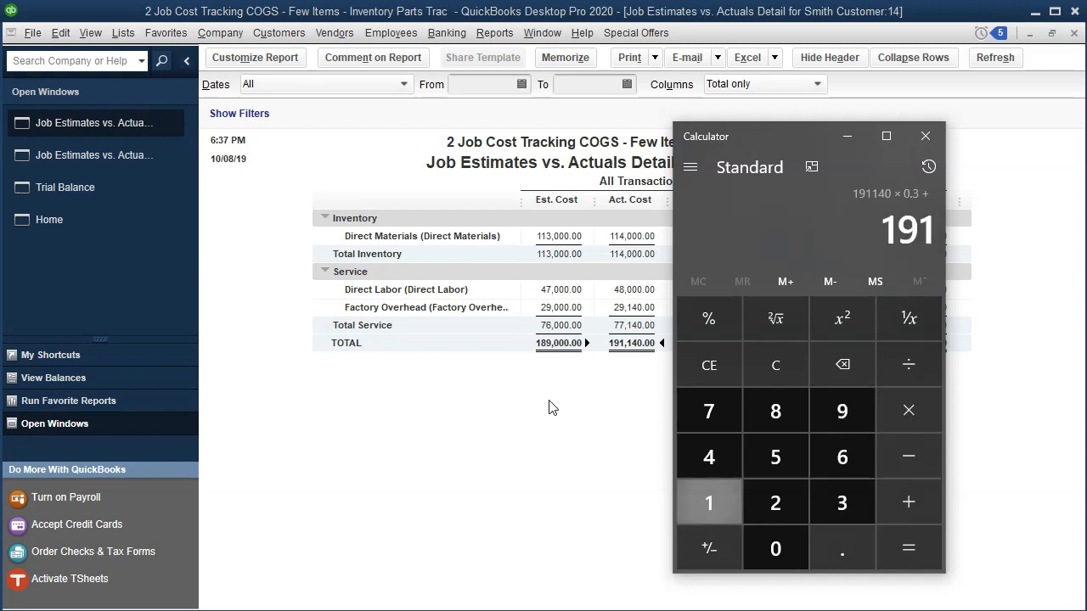
key("Return")
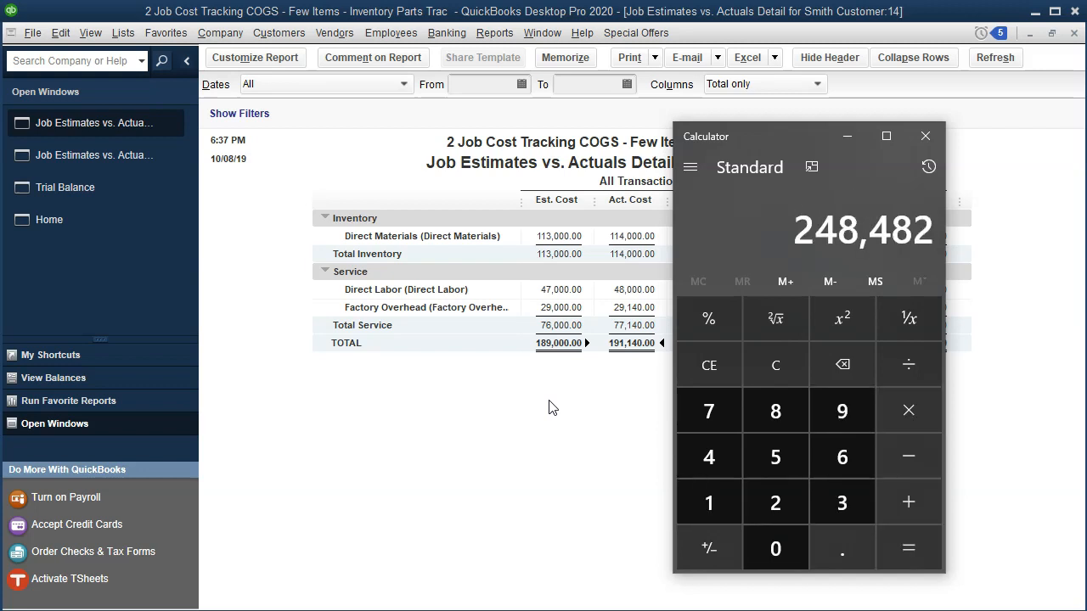
Cross-check the Job 14 sale price by multiplying 191140 by 1.30
left_click(776, 381)
type("19")
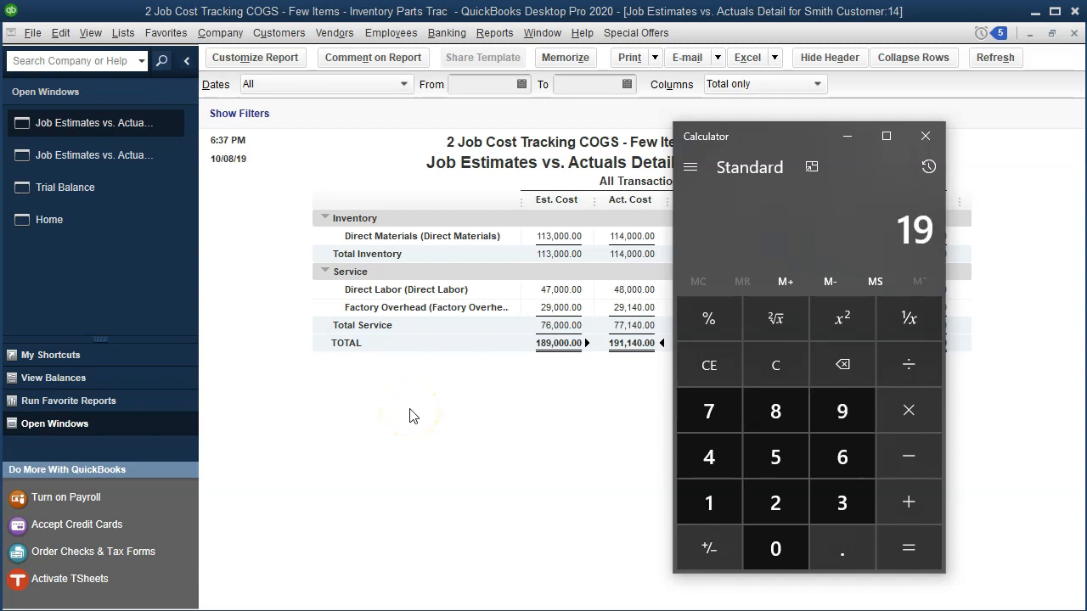
type("1140 ×")
type("*1.30")
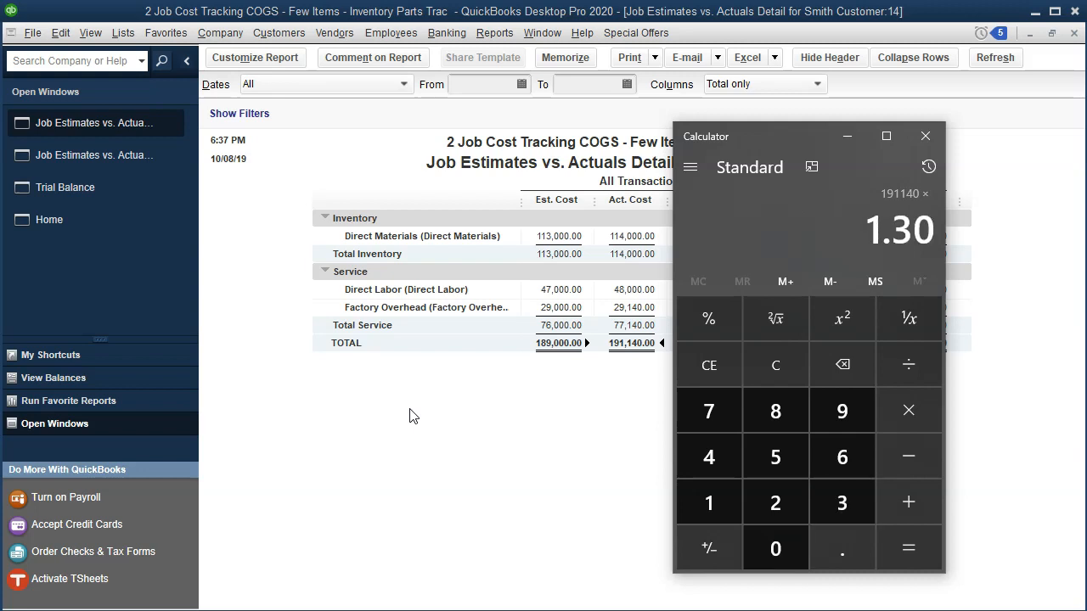
key("Return")
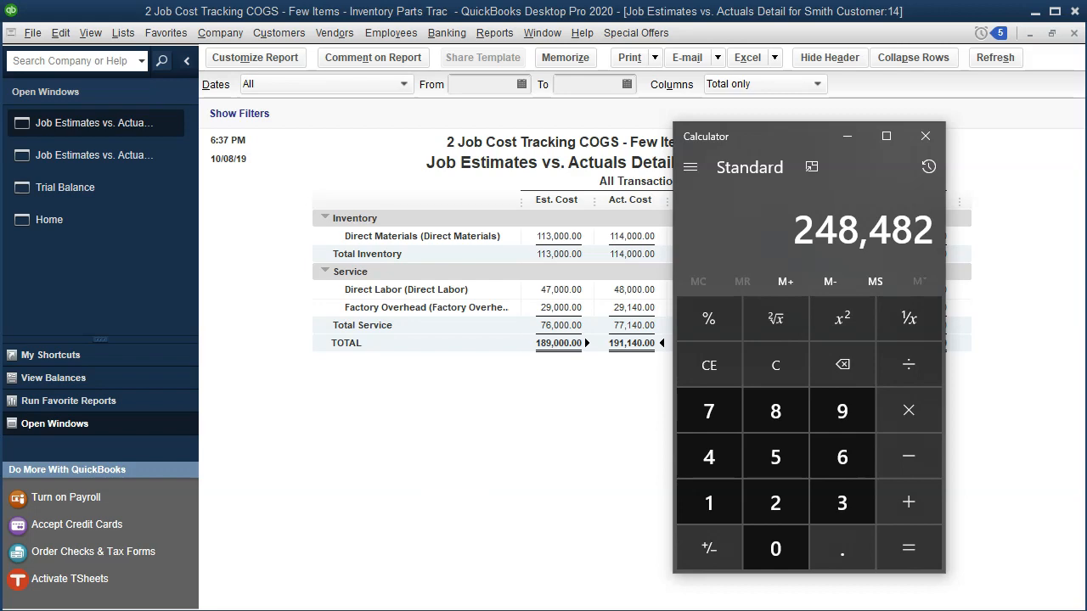
Switch to the Excel workbook, compare the Accounts Receivable entry with the calculated price, and return to QuickBooks
key("alt+Tab")
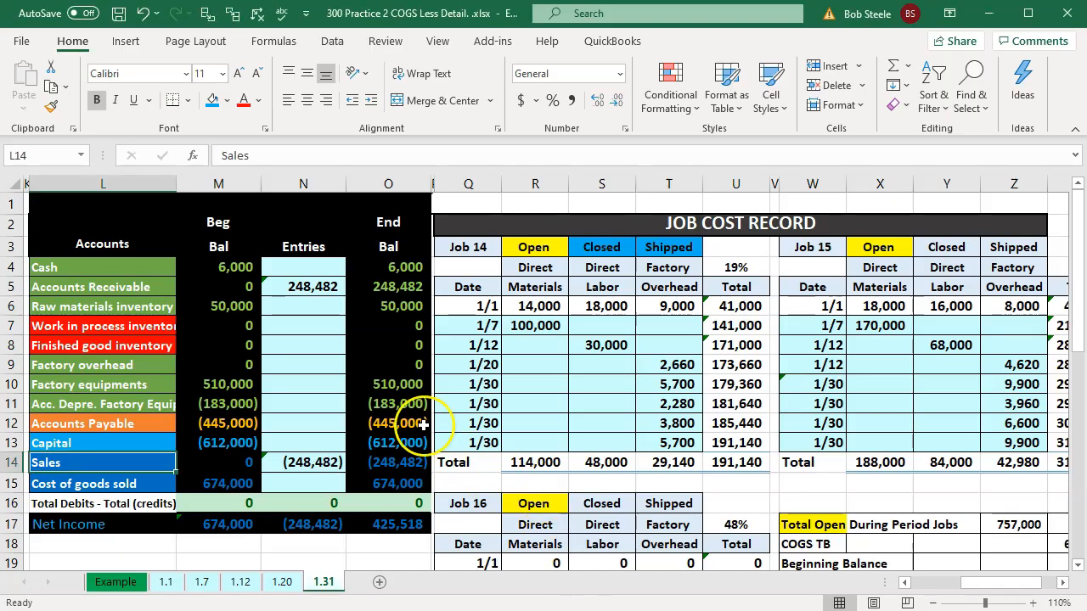
left_click(319, 295)
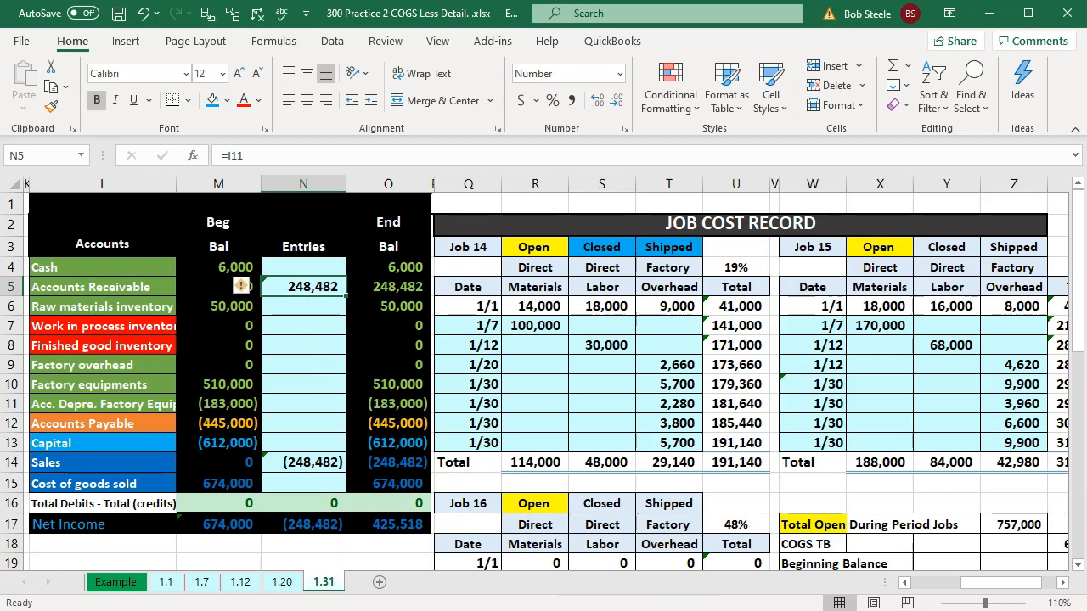
key("alt+Tab")
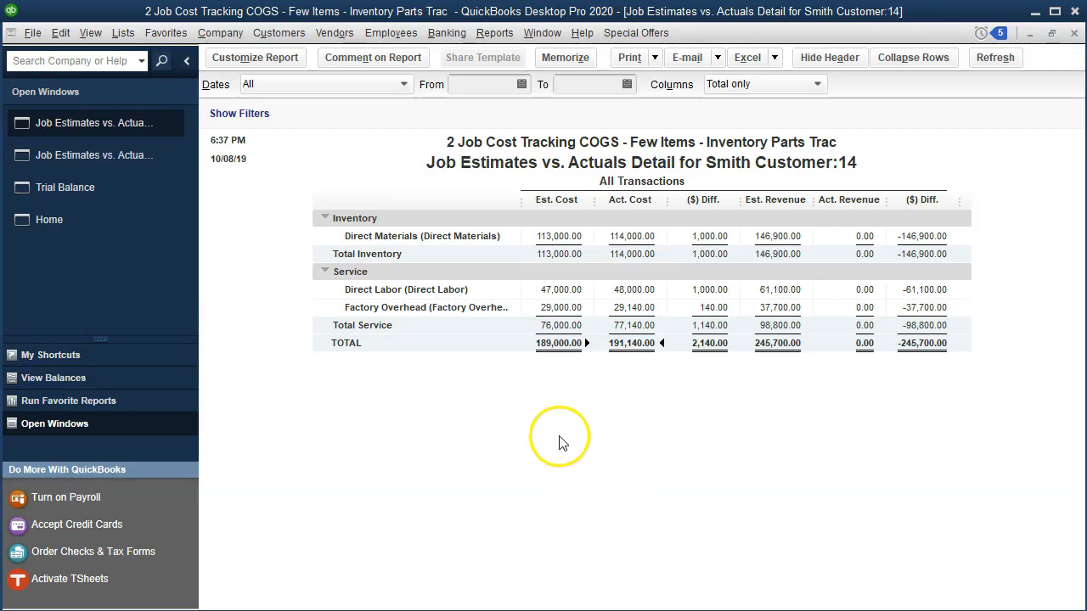
Start an invoice for Job 14 from its 12/31/2019 estimate, leaving out the outstanding billable time and costs
left_click(72, 229)
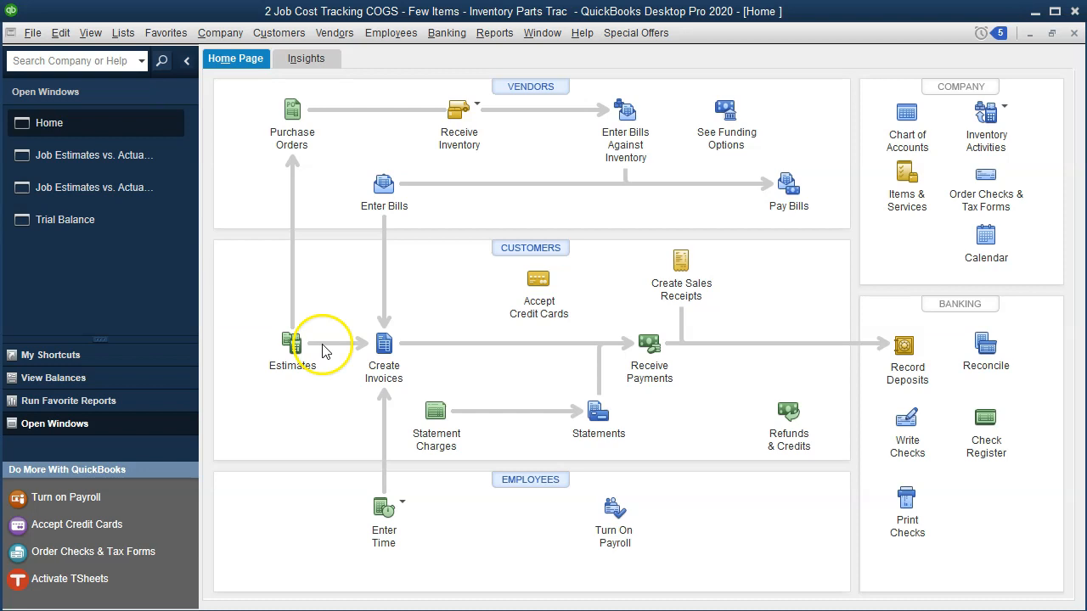
left_click(387, 355)
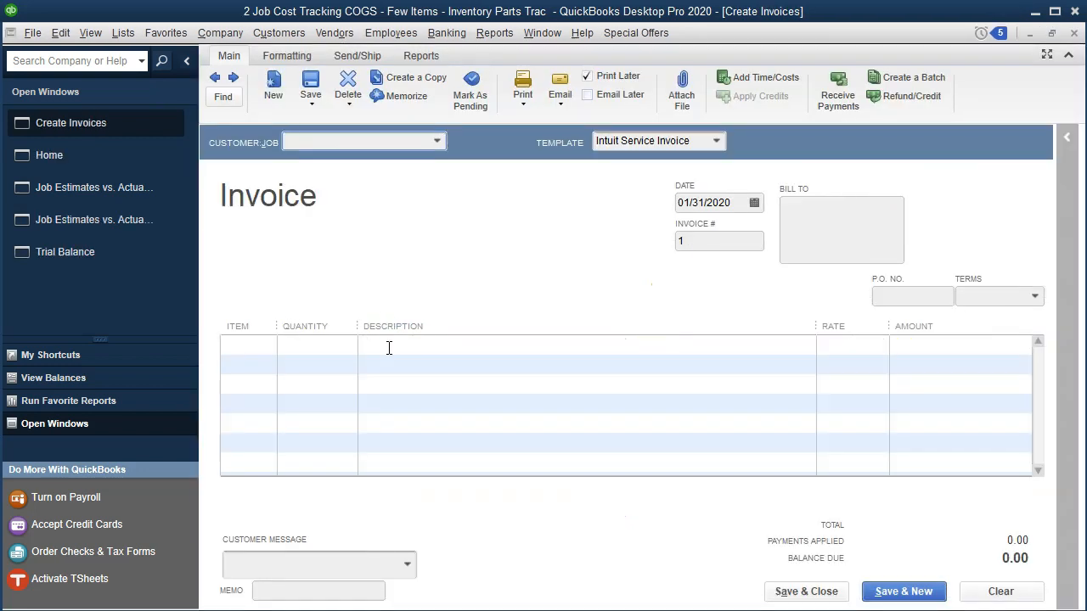
type("stomer:14")
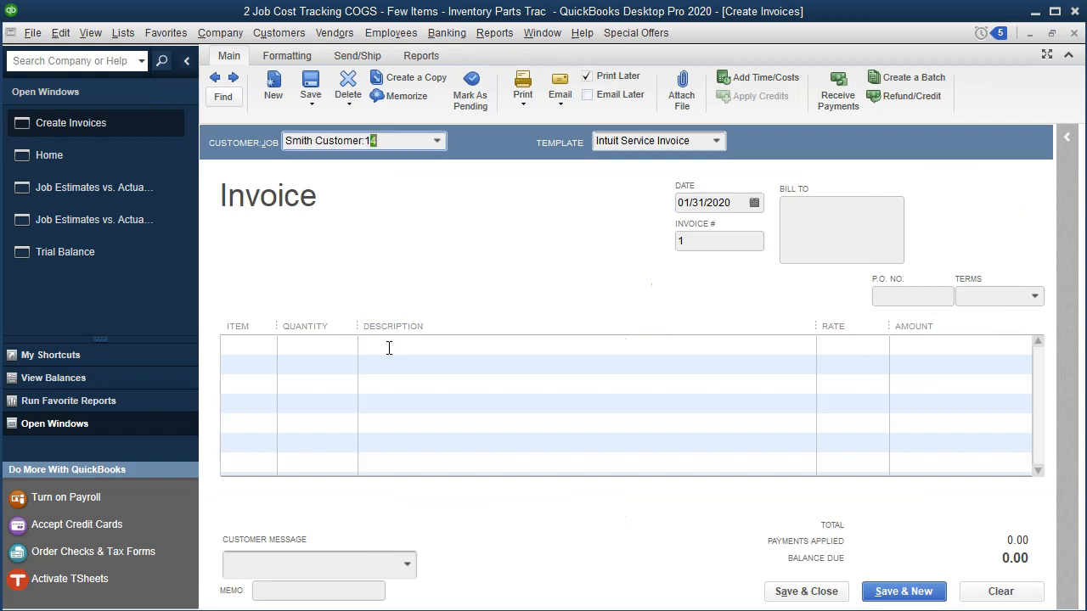
key("Tab")
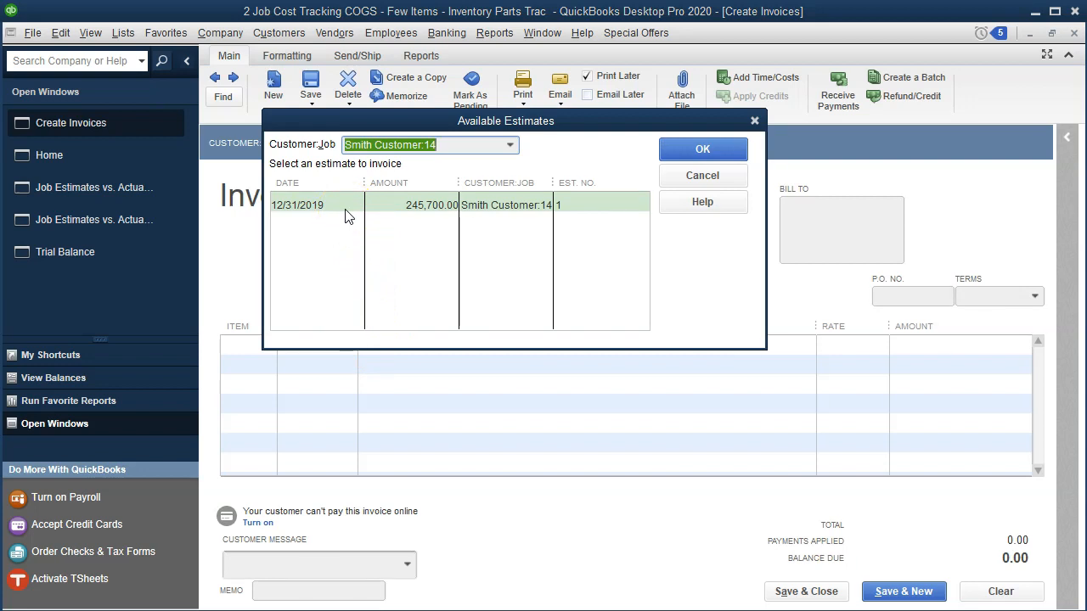
left_click(347, 214)
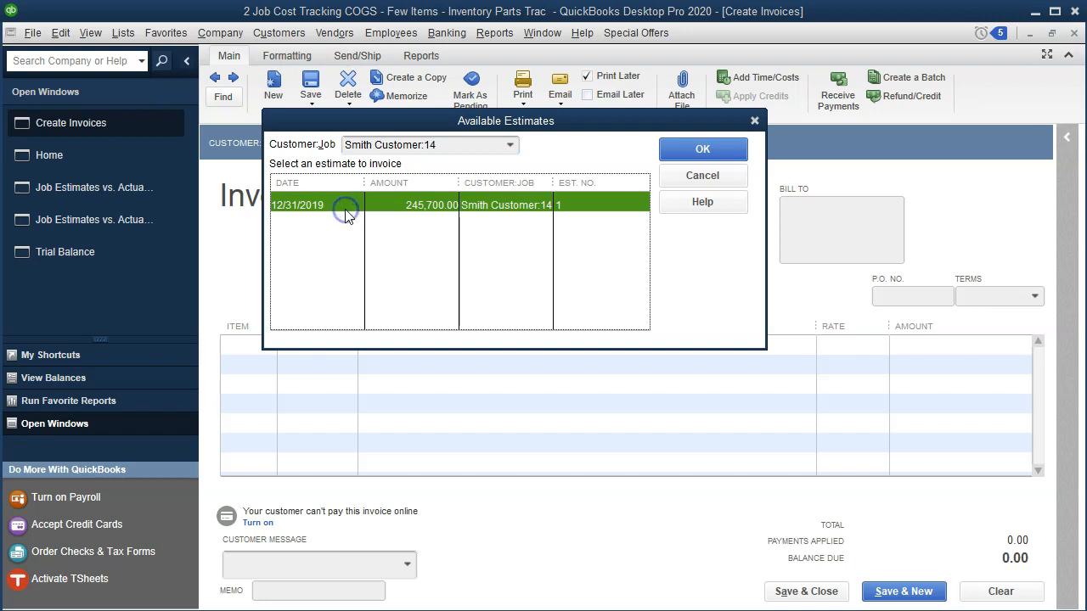
left_click(676, 148)
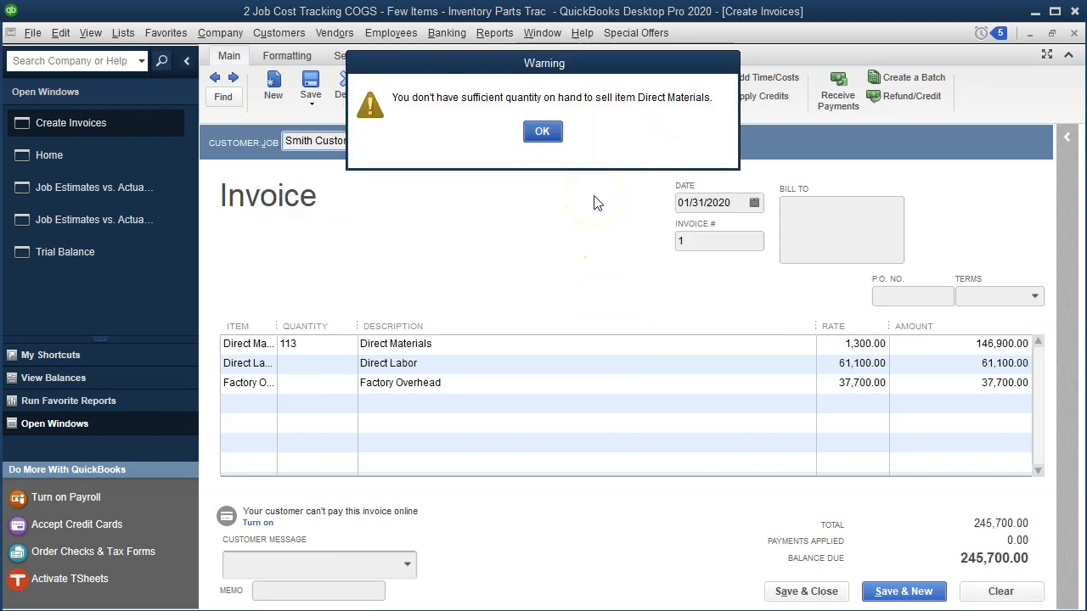
left_click(549, 136)
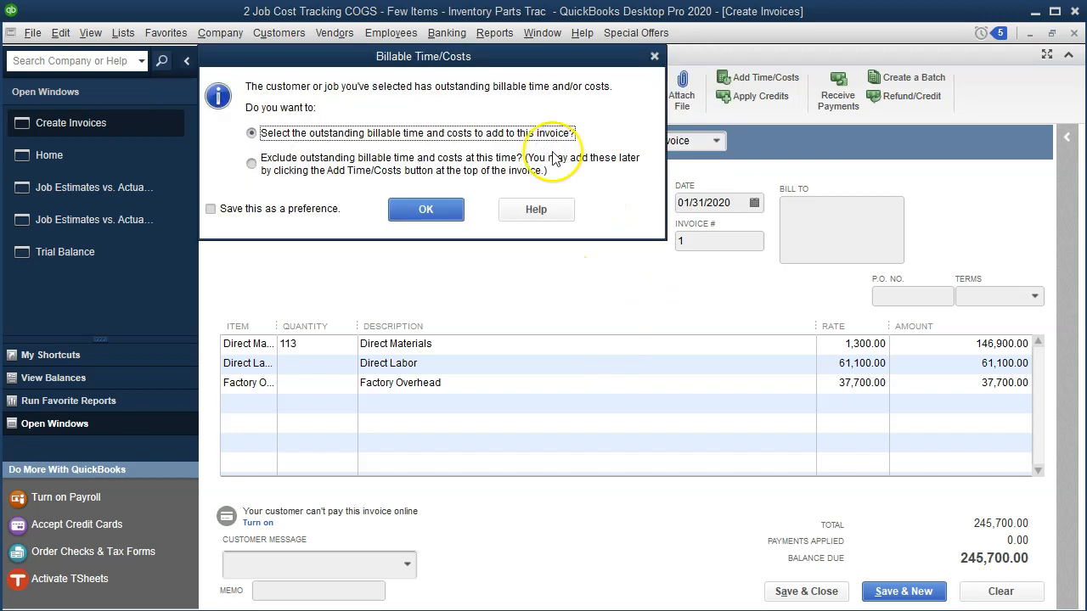
left_click(654, 56)
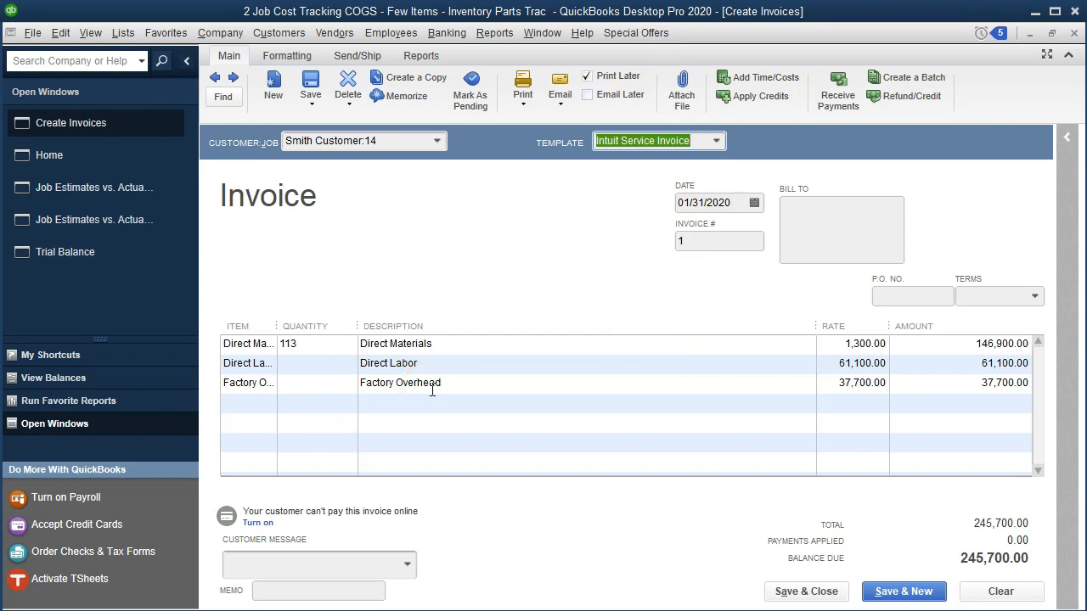
Widen the invoice's Item column to read the estimate items, then close the invoice without saving it
left_click(318, 362)
left_click_drag(277, 326, 326, 315)
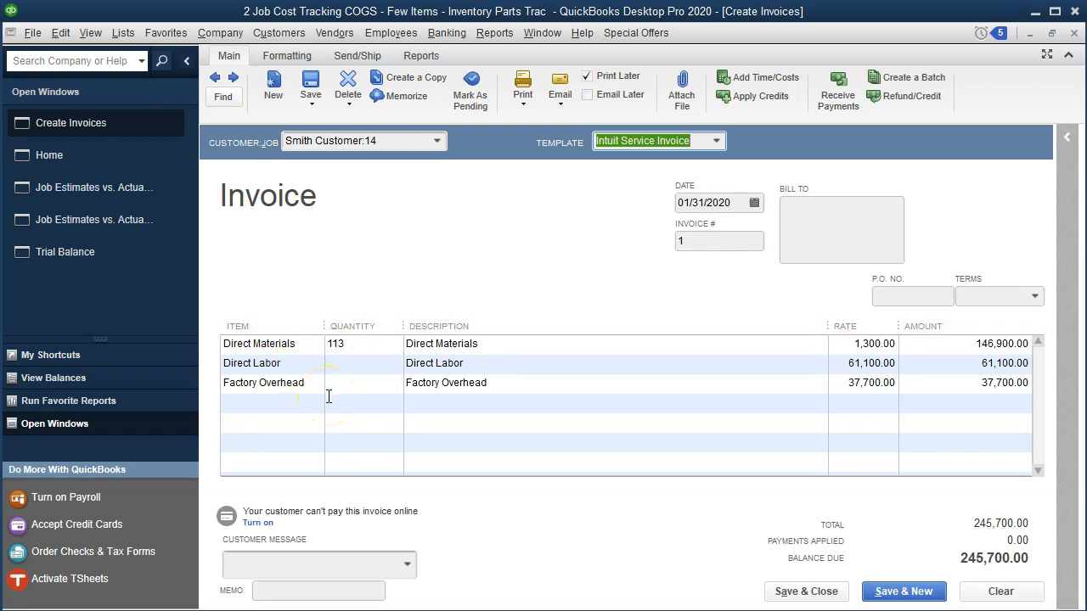
left_click(1073, 33)
left_click(544, 130)
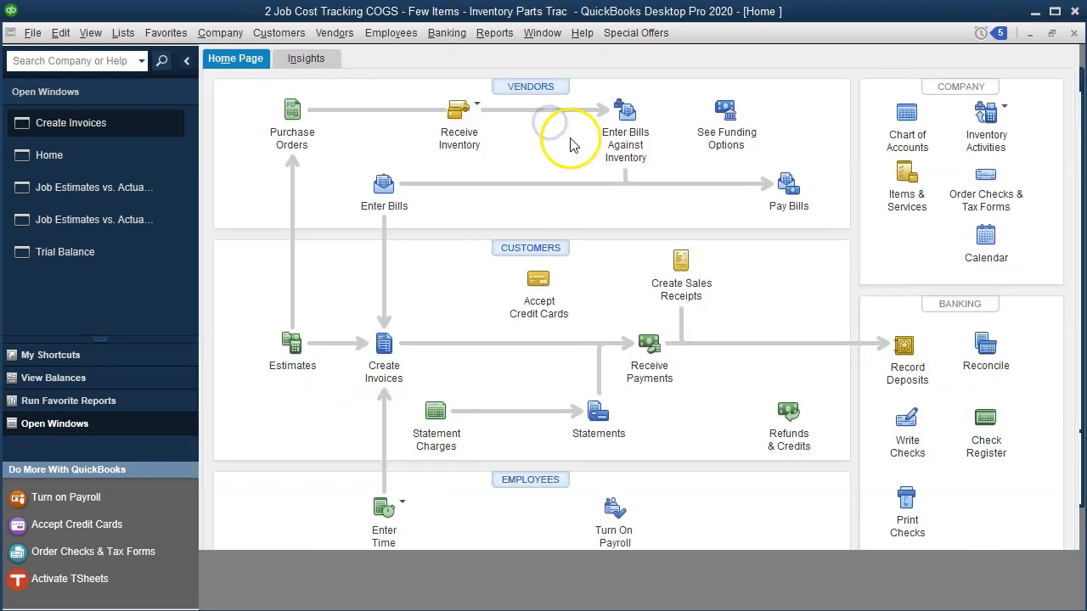
Start a new invoice for Job 14 without using its available estimate
left_click(375, 349)
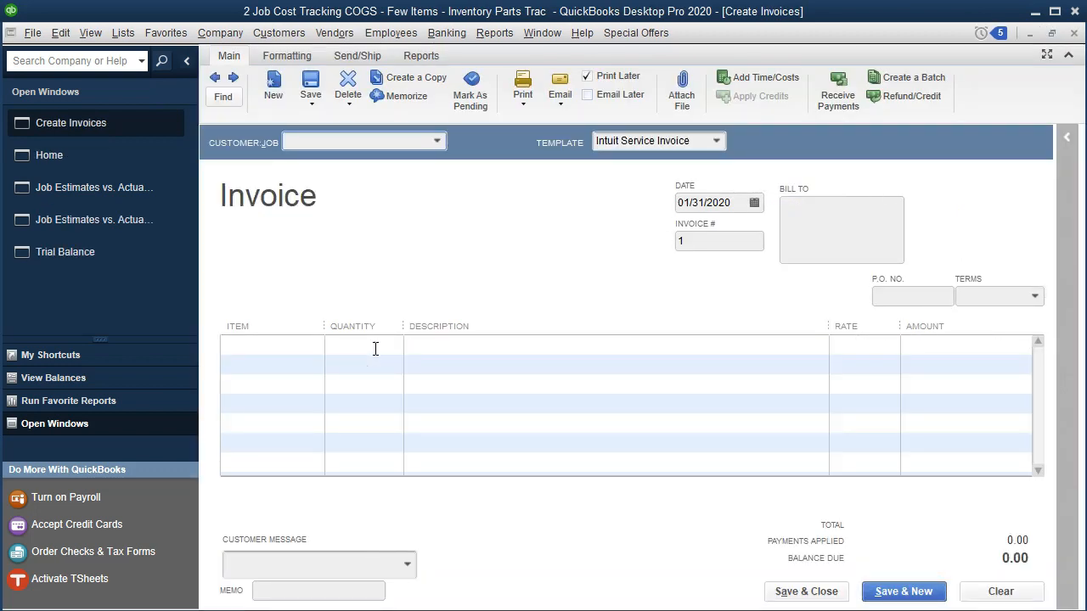
type("Smith Customer:14")
key("Tab")
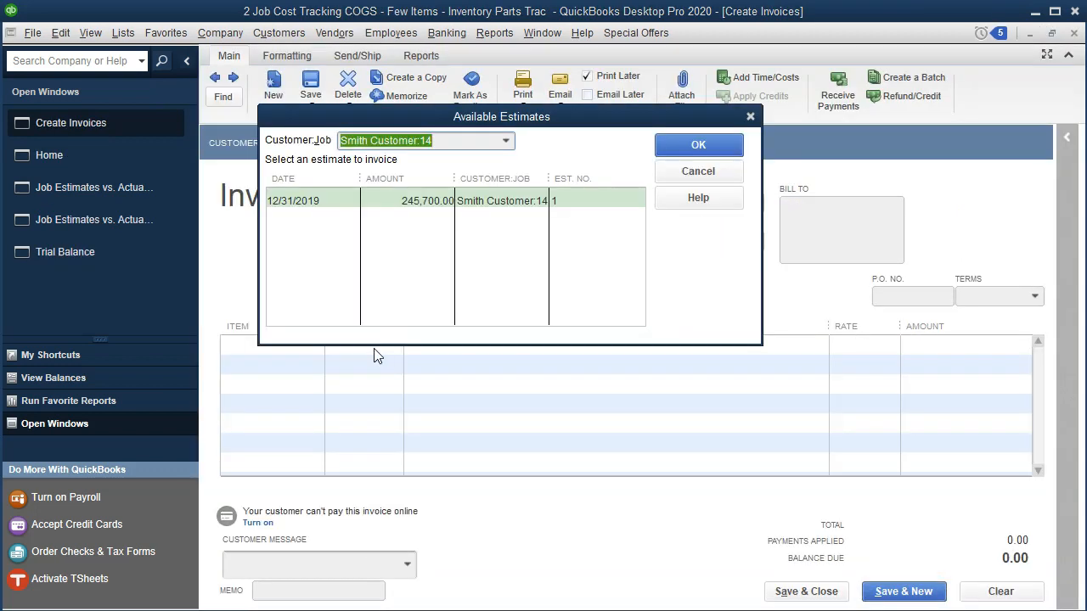
left_click(750, 119)
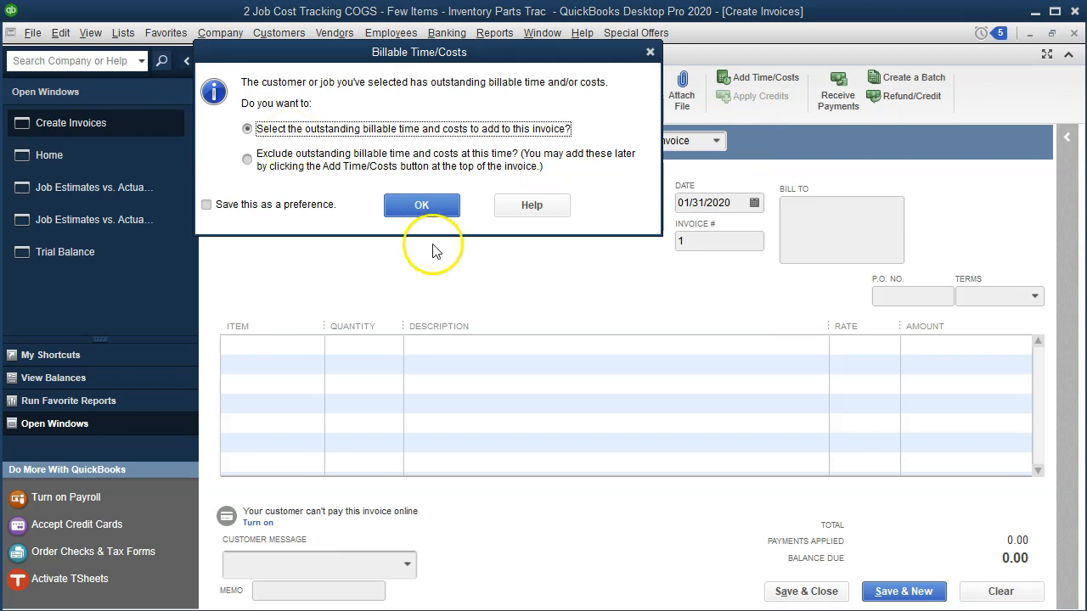
Choose to bill the outstanding costs and add all nine billable items of Job 14 to the invoice
left_click(417, 205)
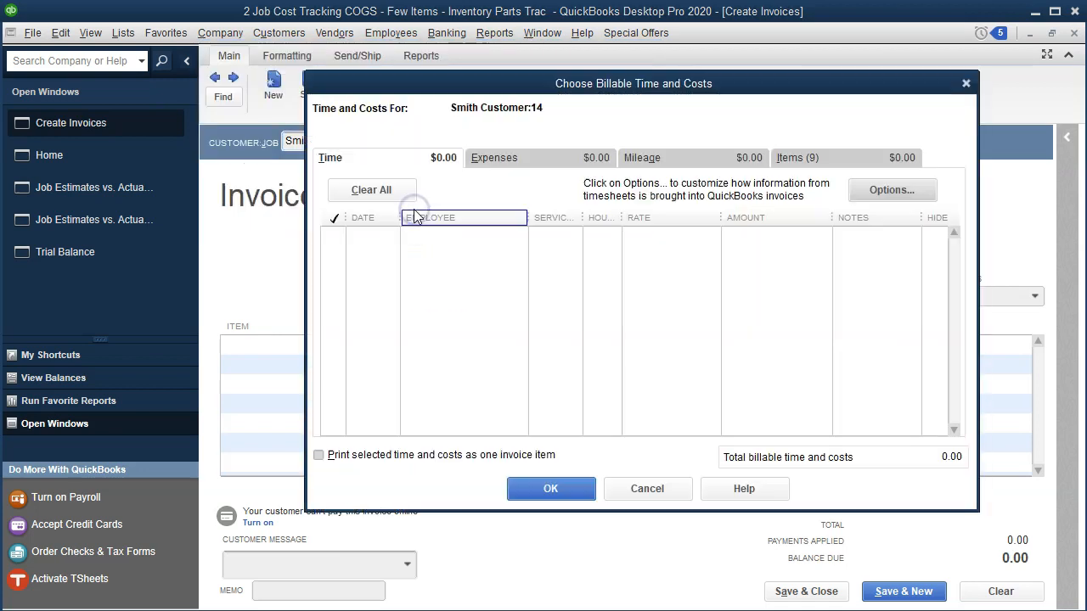
left_click(790, 159)
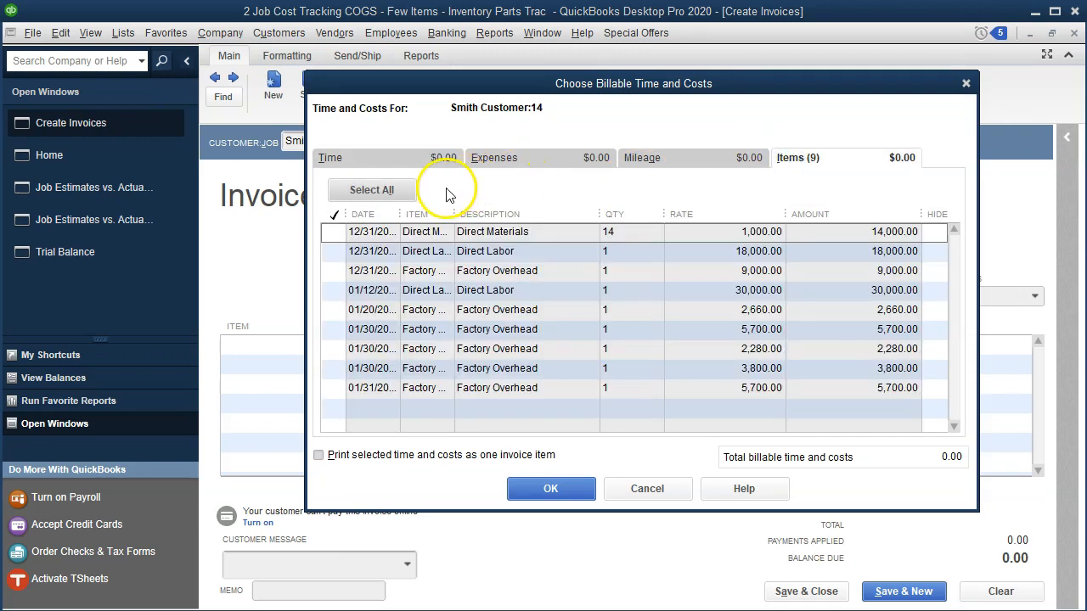
left_click(394, 193)
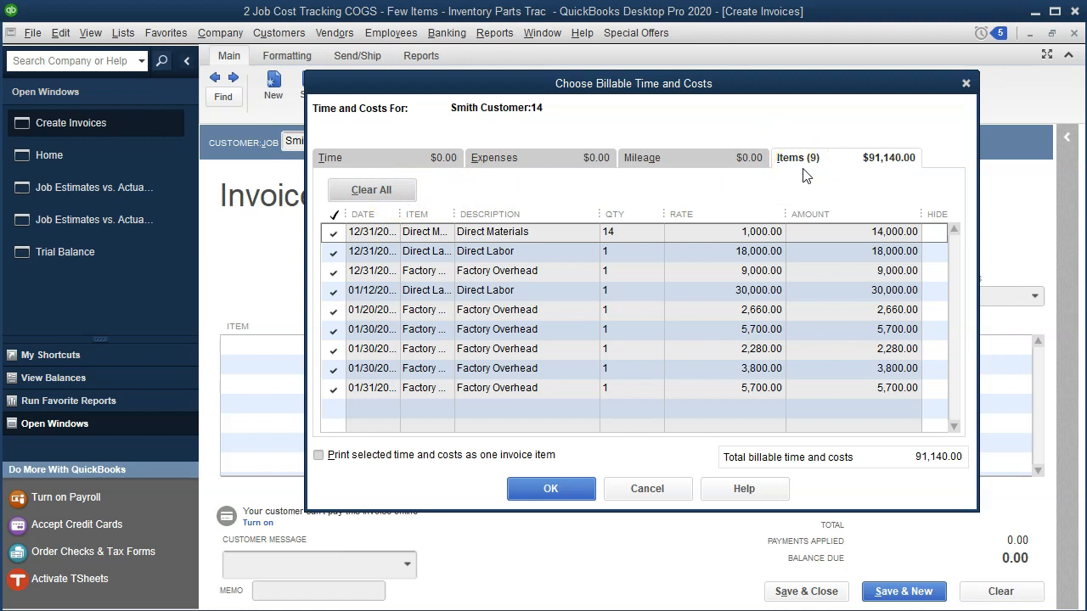
left_click(561, 490)
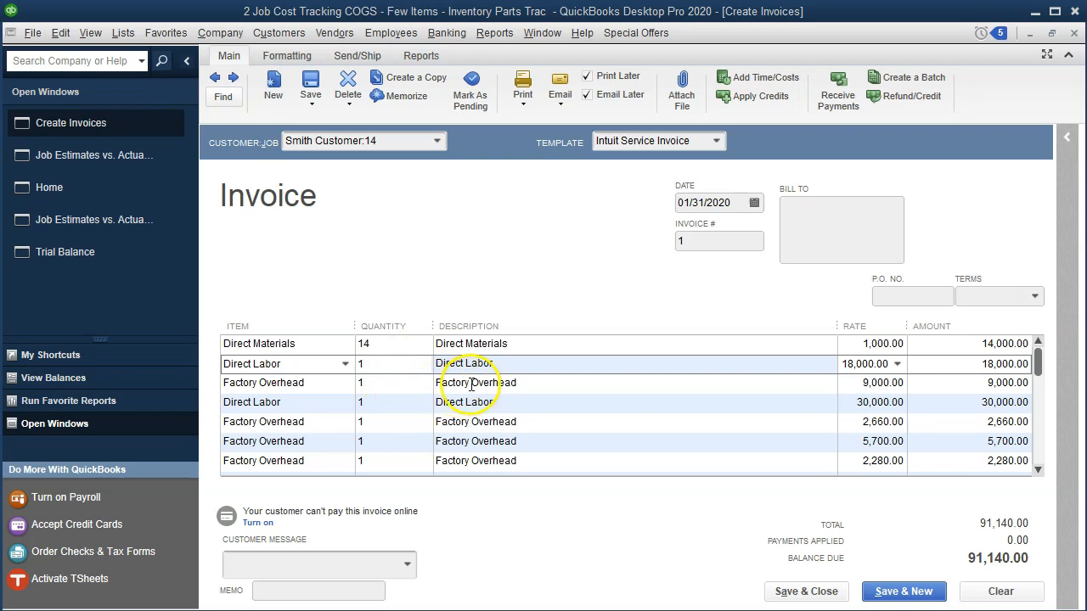
Compare the Job Estimates vs. Actuals Detail report for Job 14 with the invoice's item lines
left_click(130, 159)
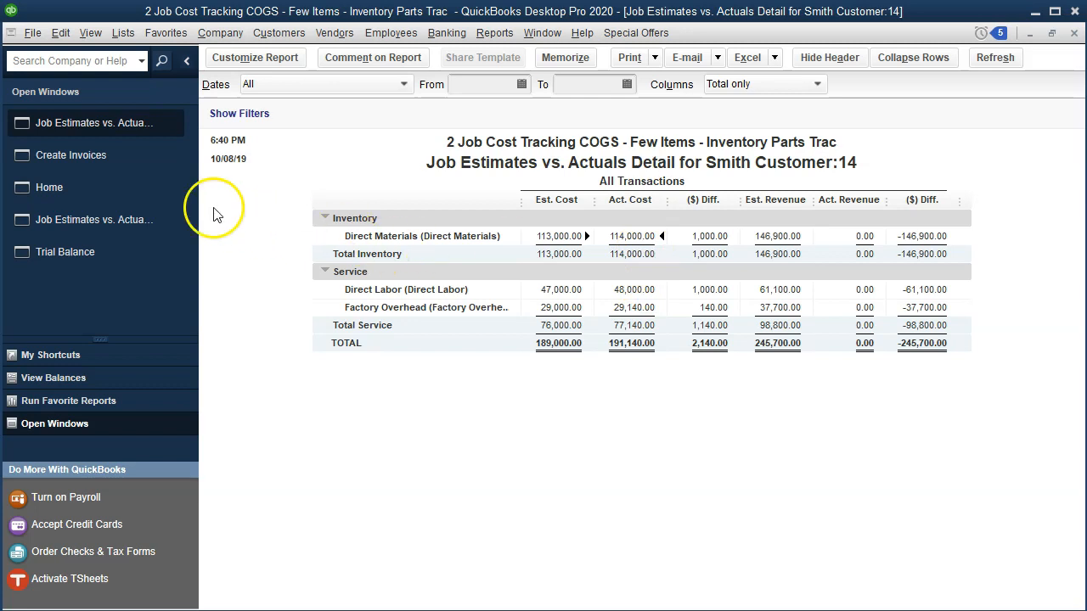
left_click(71, 154)
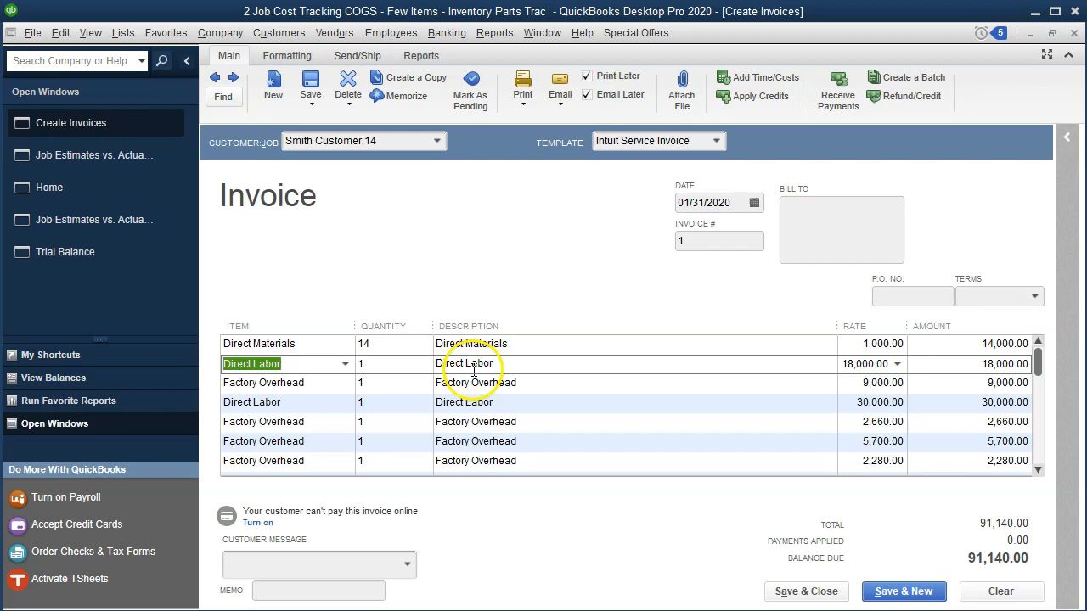
scroll(488, 395, "down", 1)
scroll(493, 395, "up", 1)
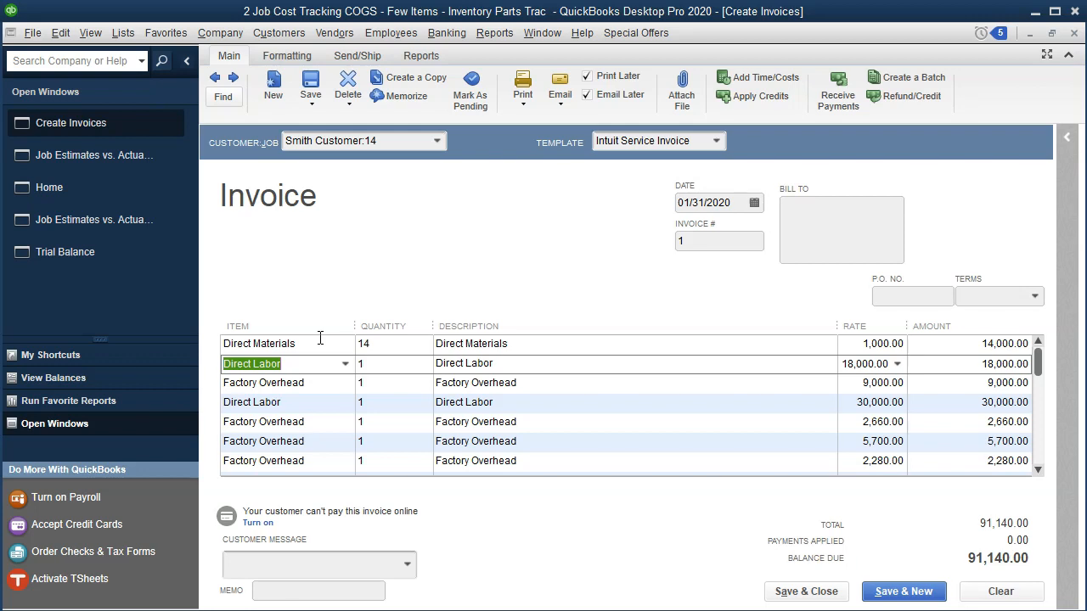
Replace the invoice's Direct Materials item with a new Service item named Direct Materials Invoice, assigned to the Income account
left_click(320, 338)
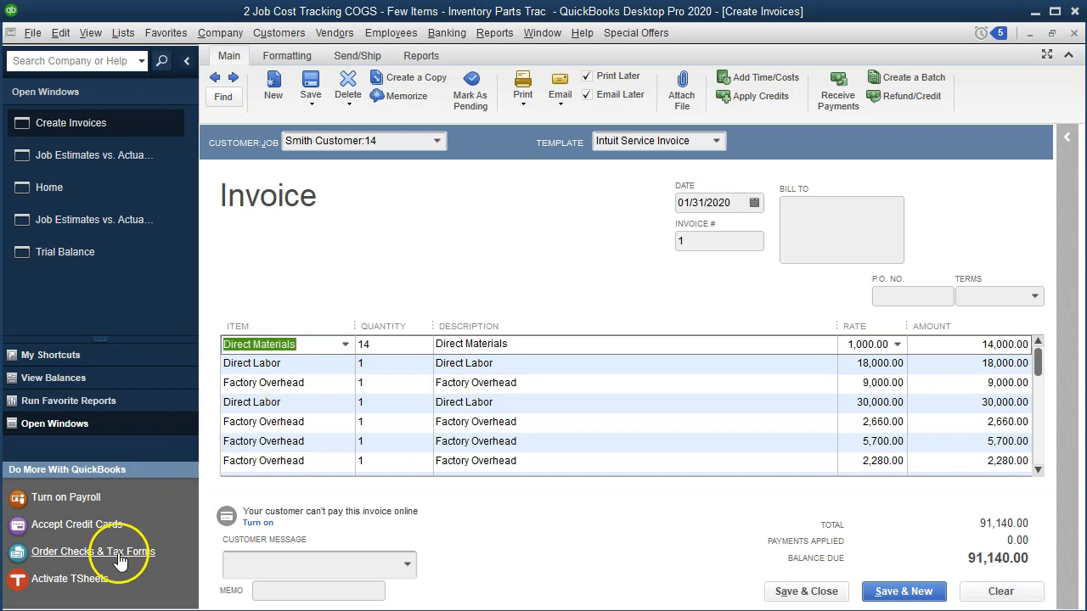
left_click(327, 344)
type("Invoice")
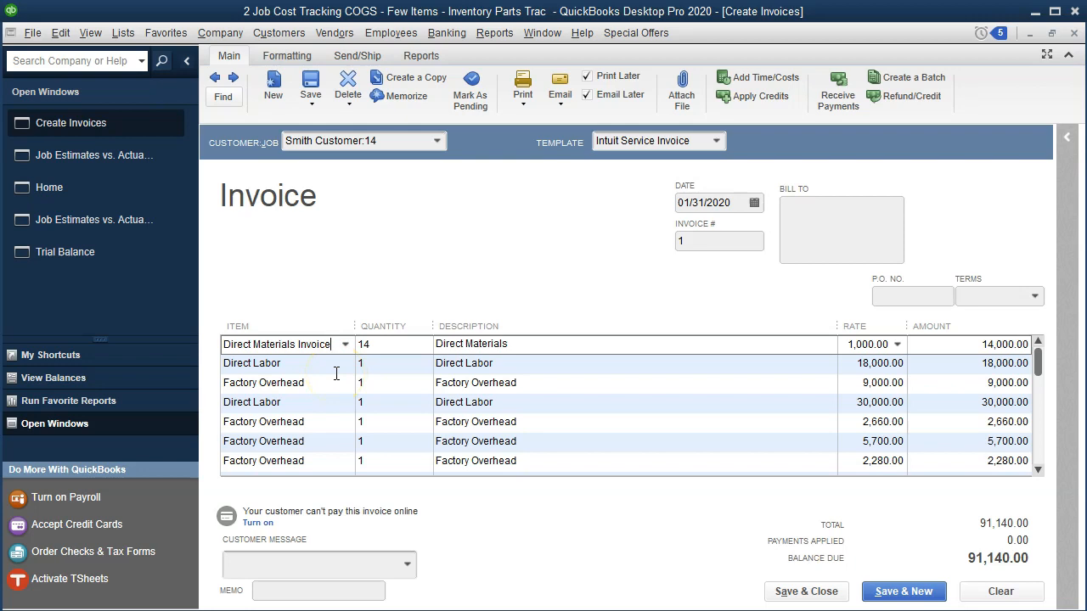
key("Tab")
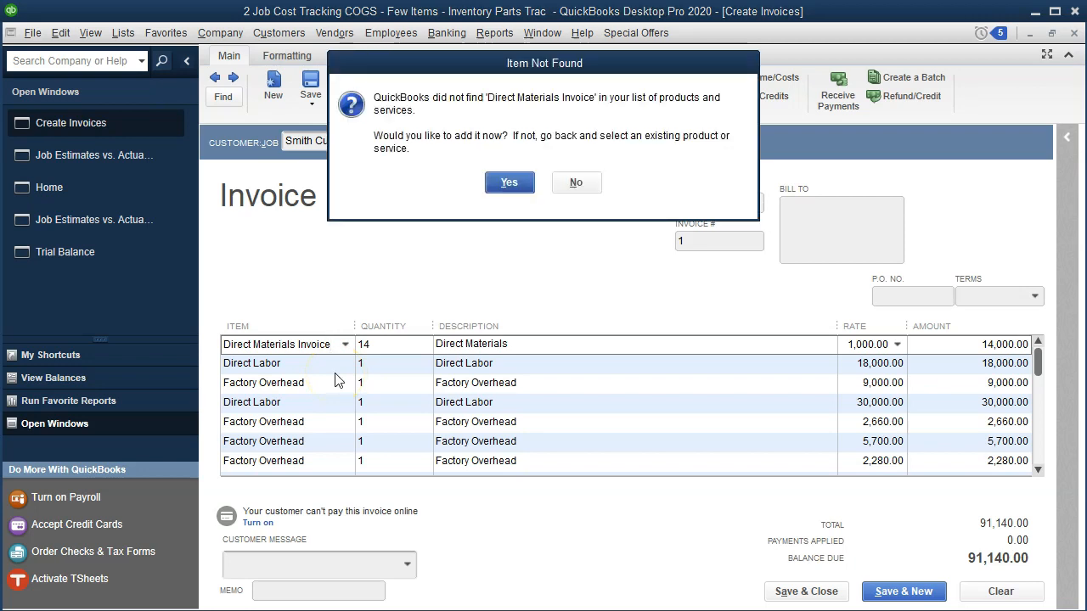
left_click(506, 185)
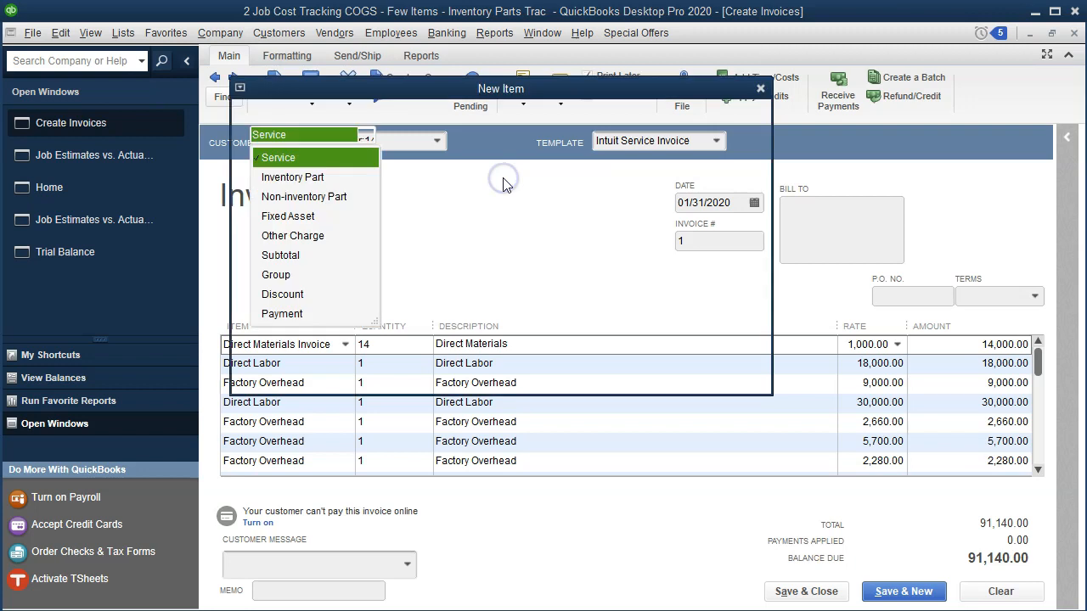
left_click(315, 157)
left_click(332, 79)
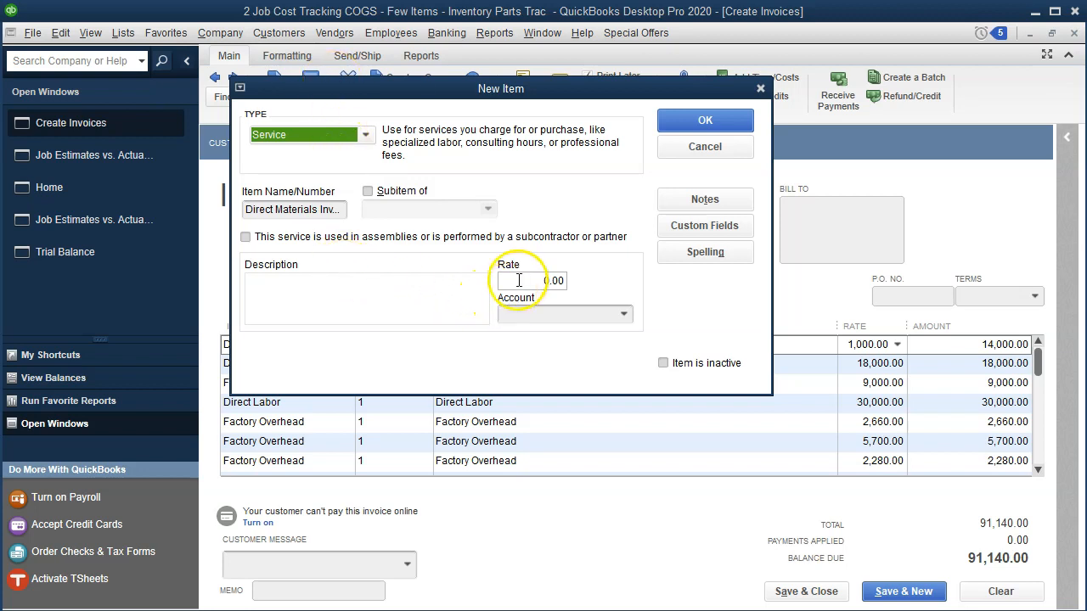
left_click(624, 315)
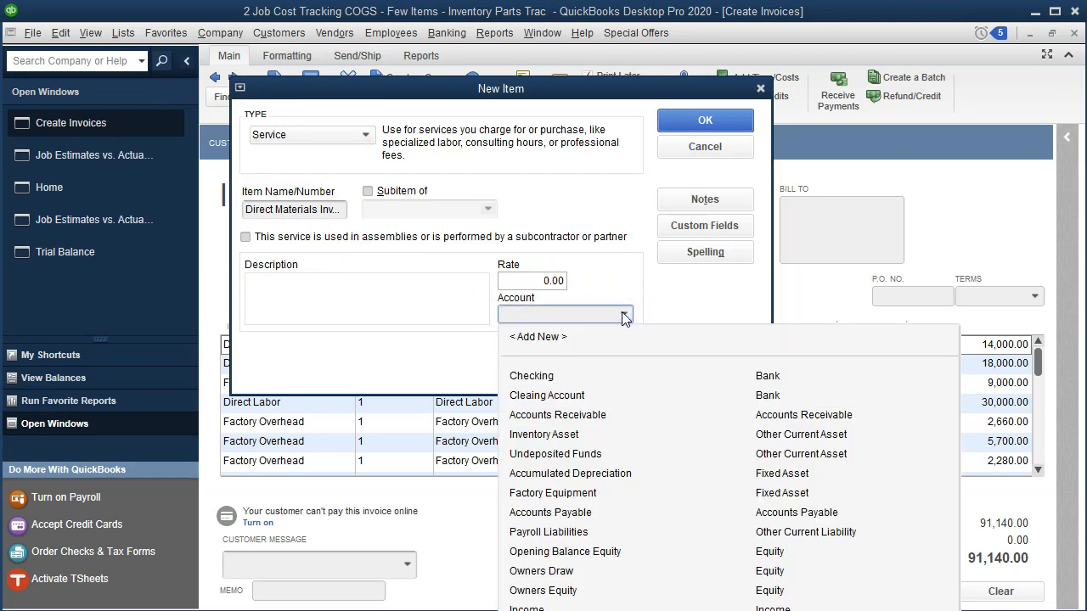
left_click(653, 608)
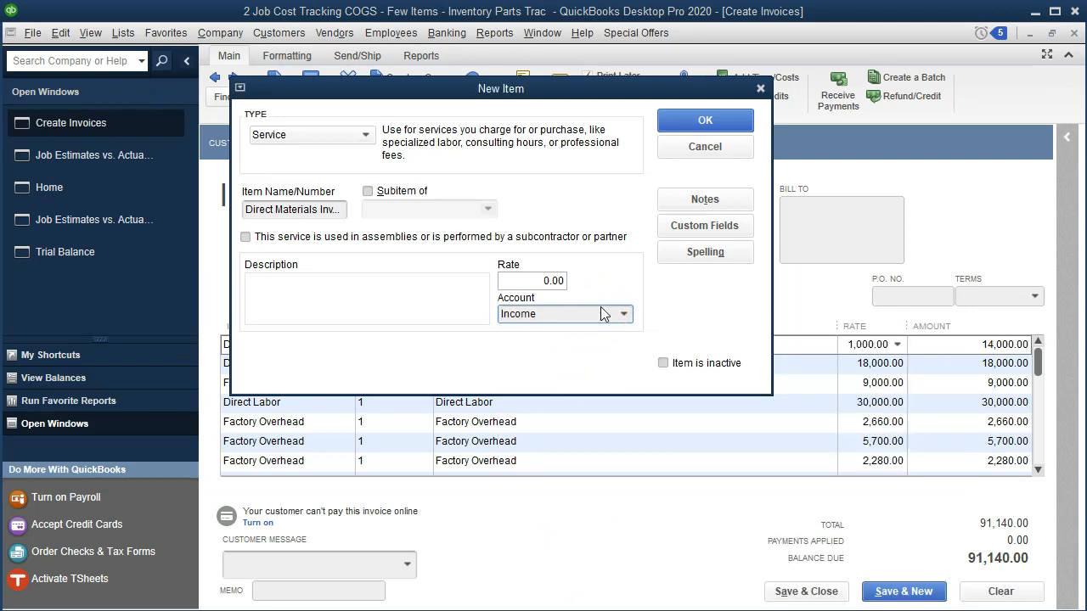
left_click(714, 124)
Set the Direct Materials Invoice line's quantity to 114, calculated as 114000/1000, and its rate to 1,000
left_click(385, 344)
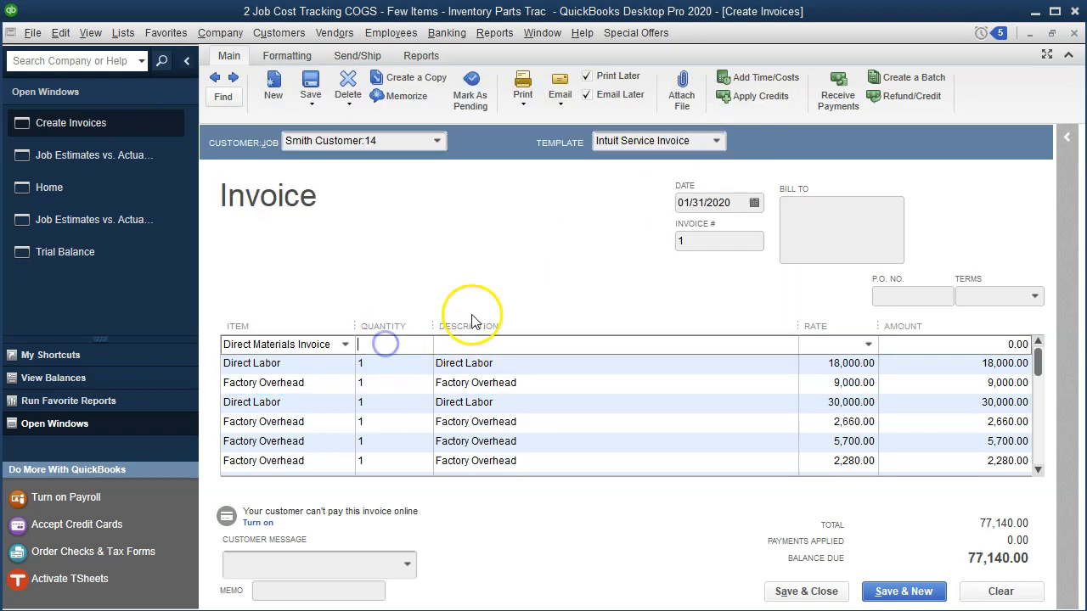
type("1000")
key("BackSpace")
key("BackSpace")
key("BackSpace")
key("BackSpace")
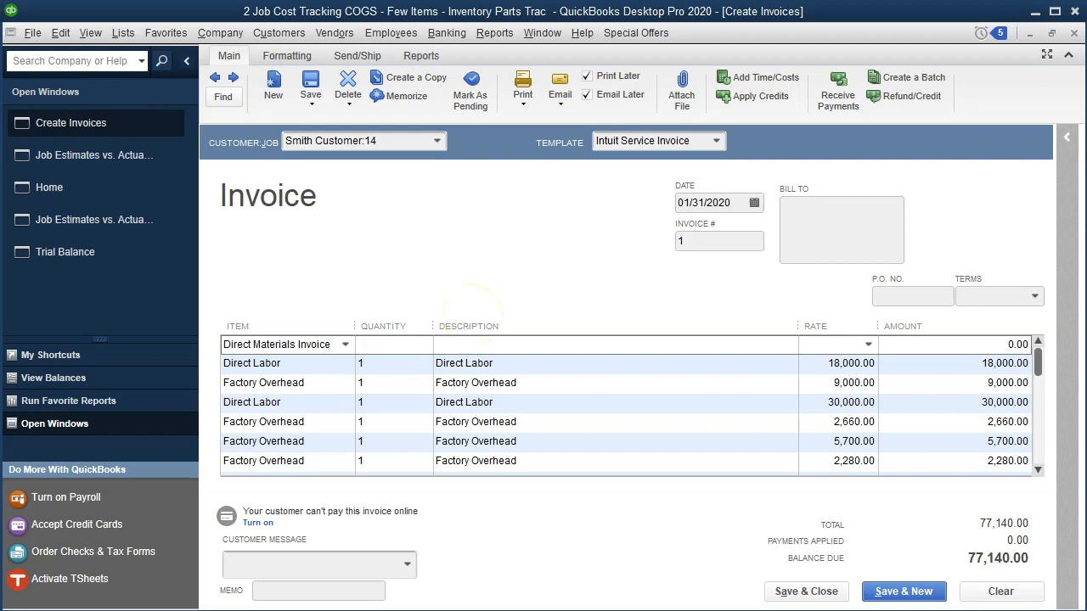
type("114000")
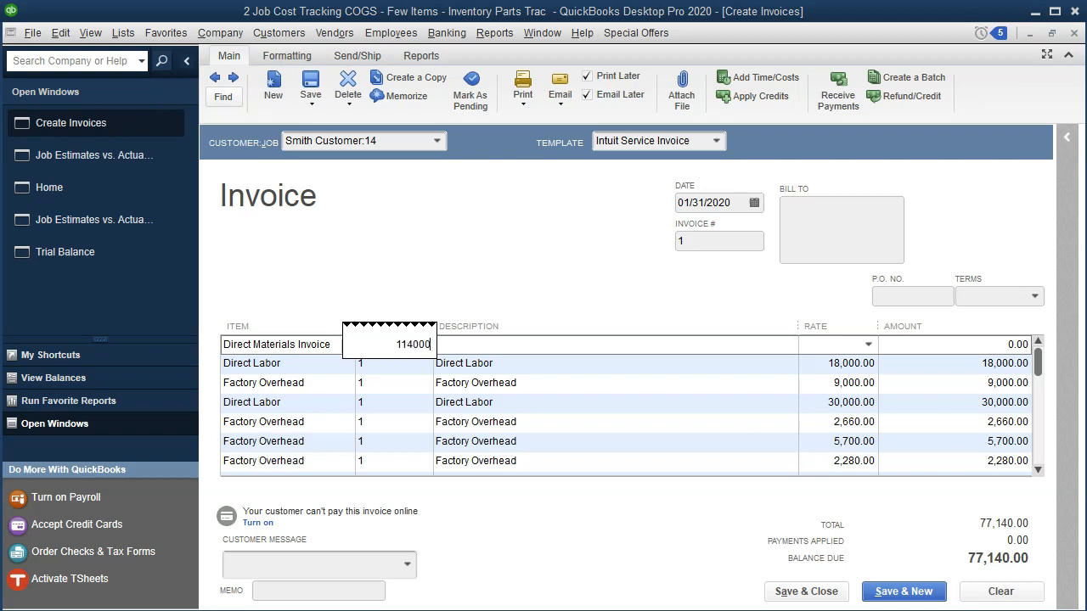
type("/")
type("1000")
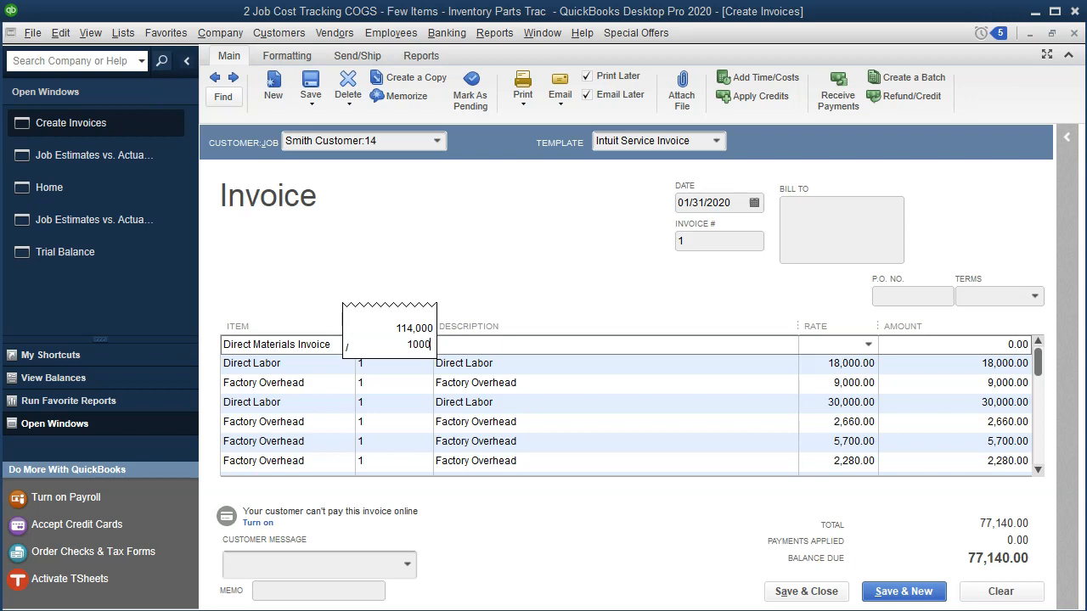
key("Tab")
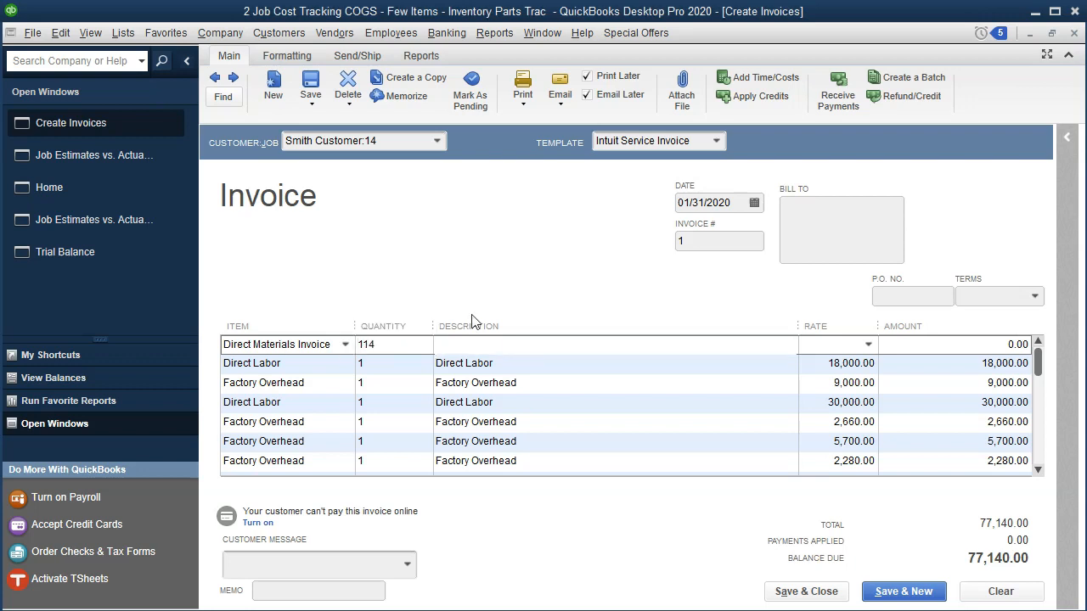
type("1000")
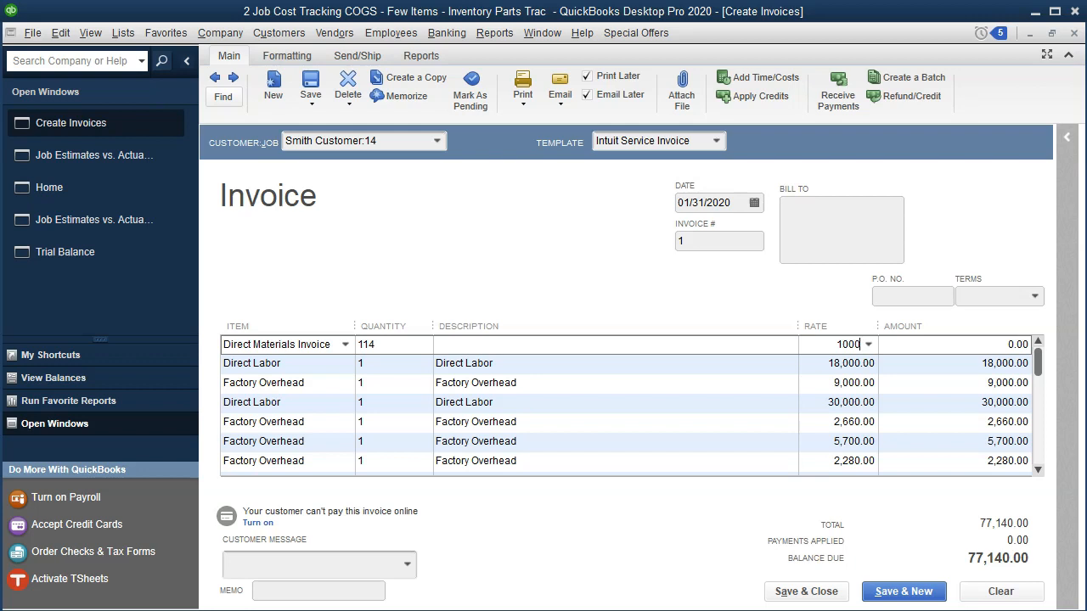
key("Tab")
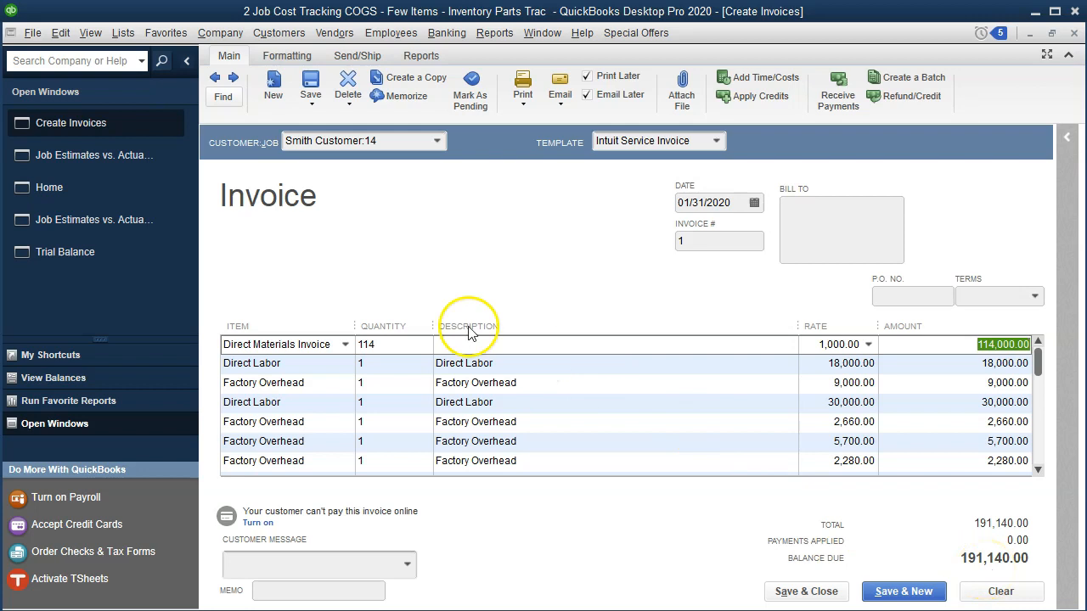
Calculate the 30% markup on the job's total actual cost as 191,140 × .3, and return to the invoice
left_click(117, 158)
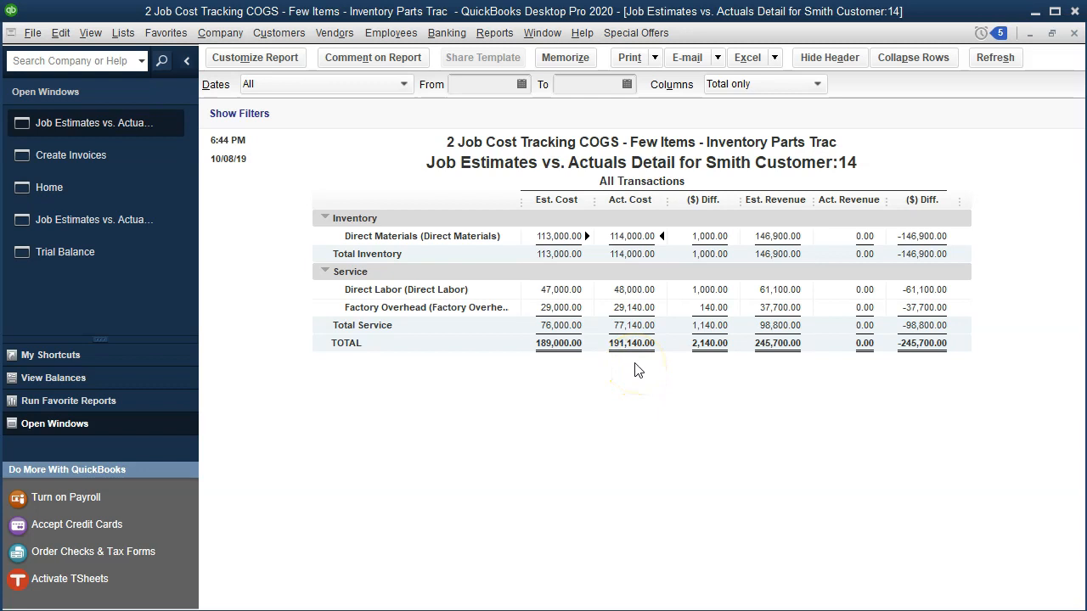
key("XF86Calculator")
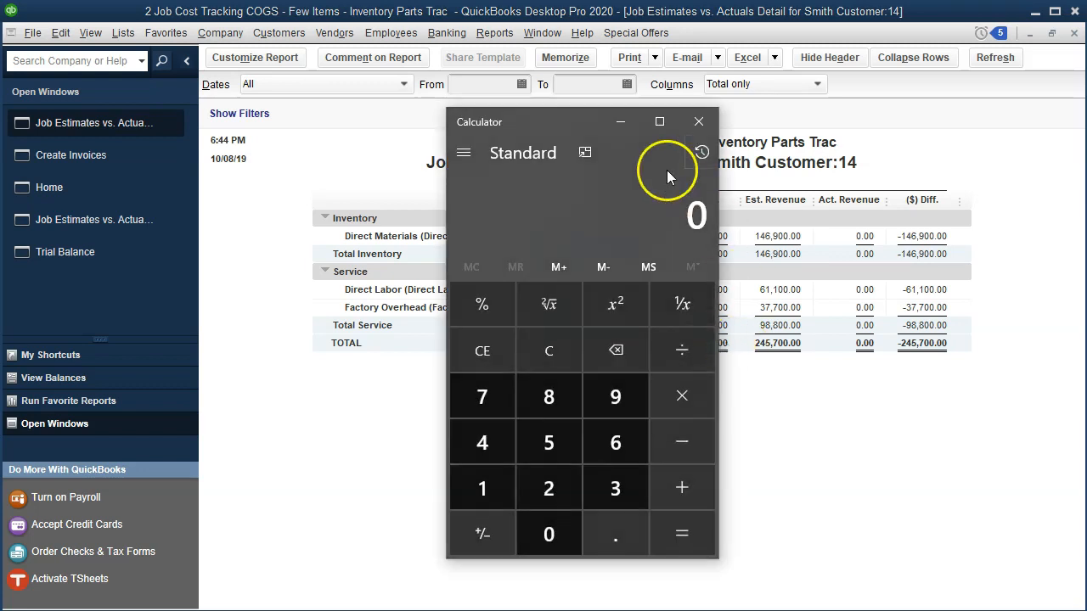
left_click_drag(573, 120, 819, 127)
type("191,140")
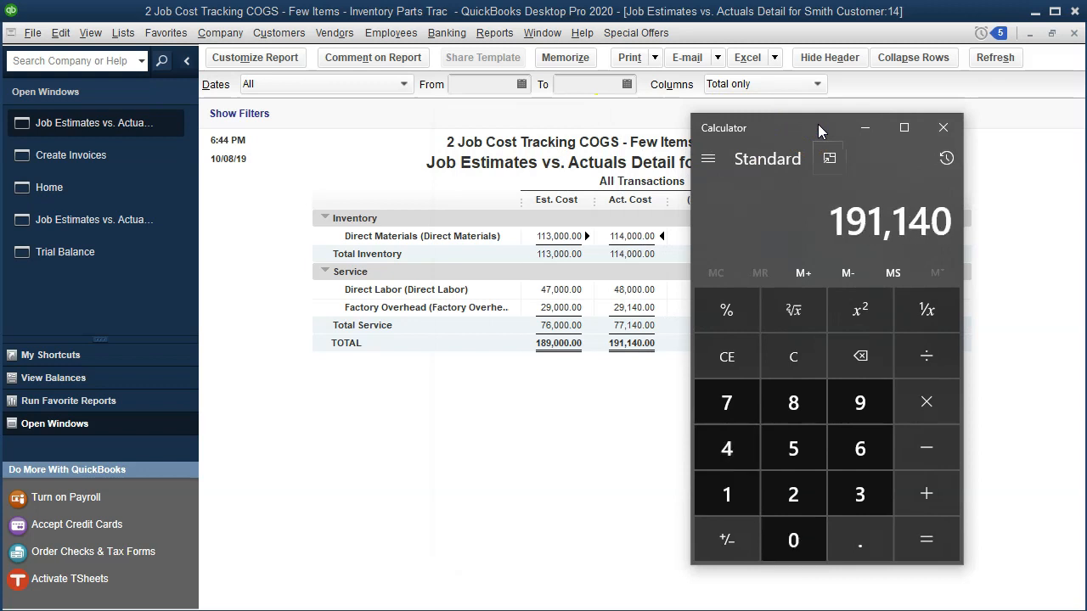
key("asterisk")
type(".3")
key("Return")
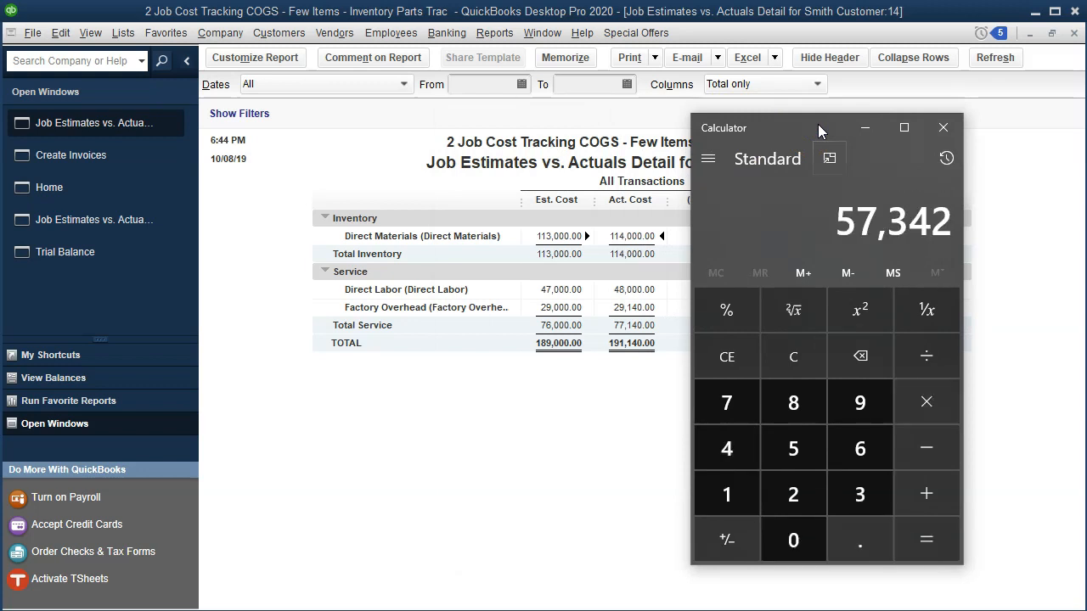
left_click_drag(819, 127, 1086, 139)
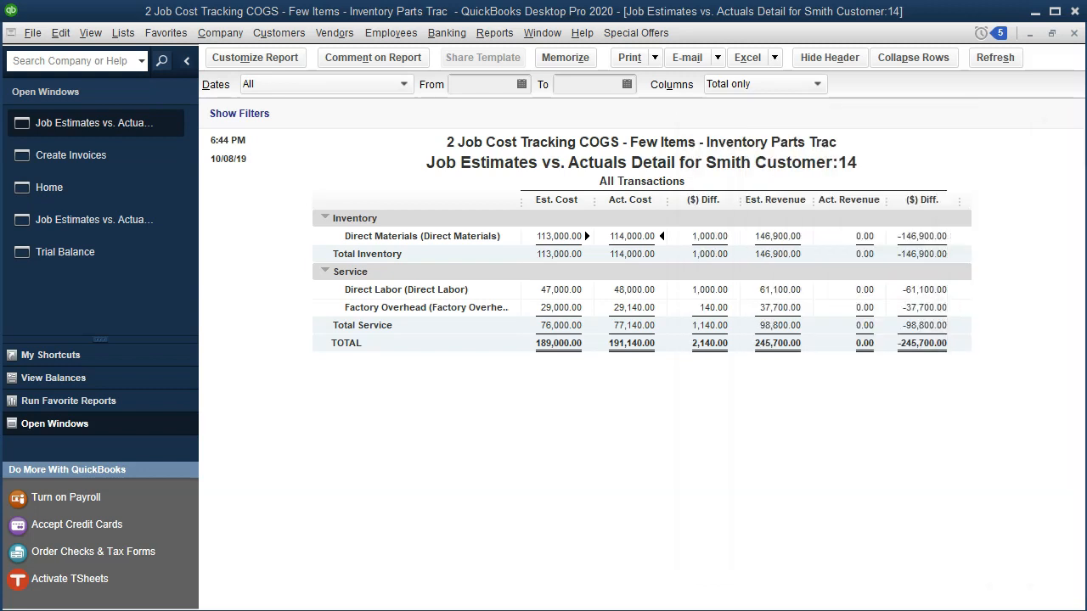
left_click(91, 164)
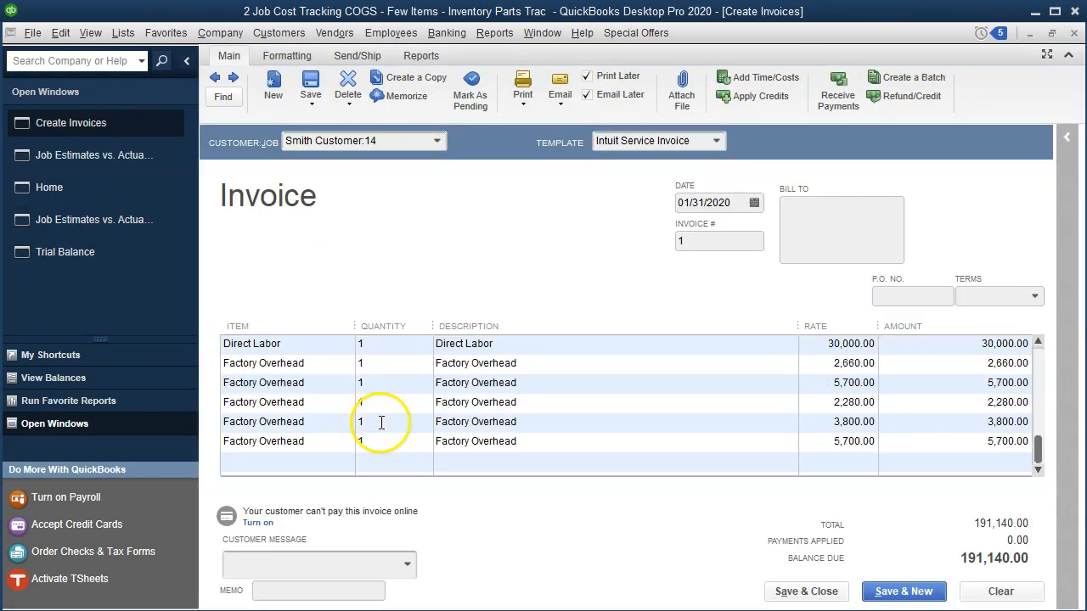
Add a new Service item named Mark up, assigned to the Income account, on the invoice's next empty line
left_click(297, 455)
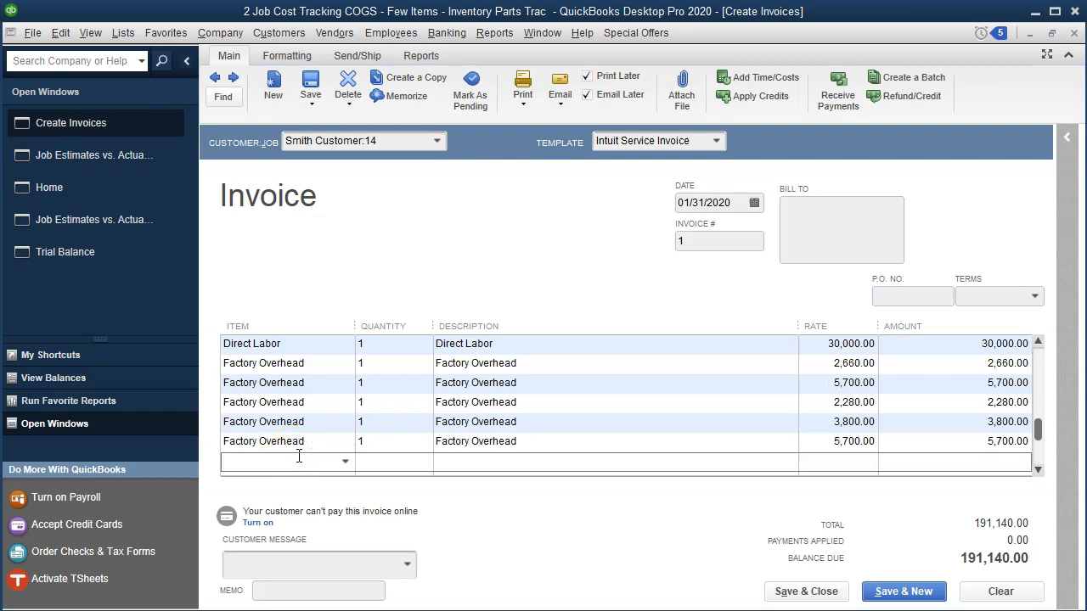
type("Mark up")
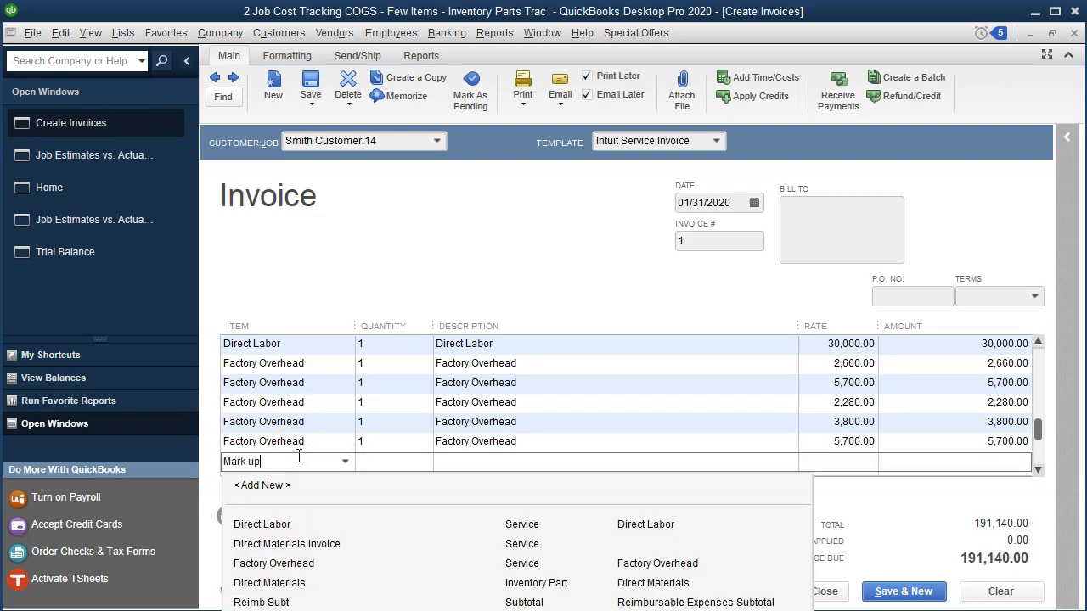
key("Tab")
key("Return")
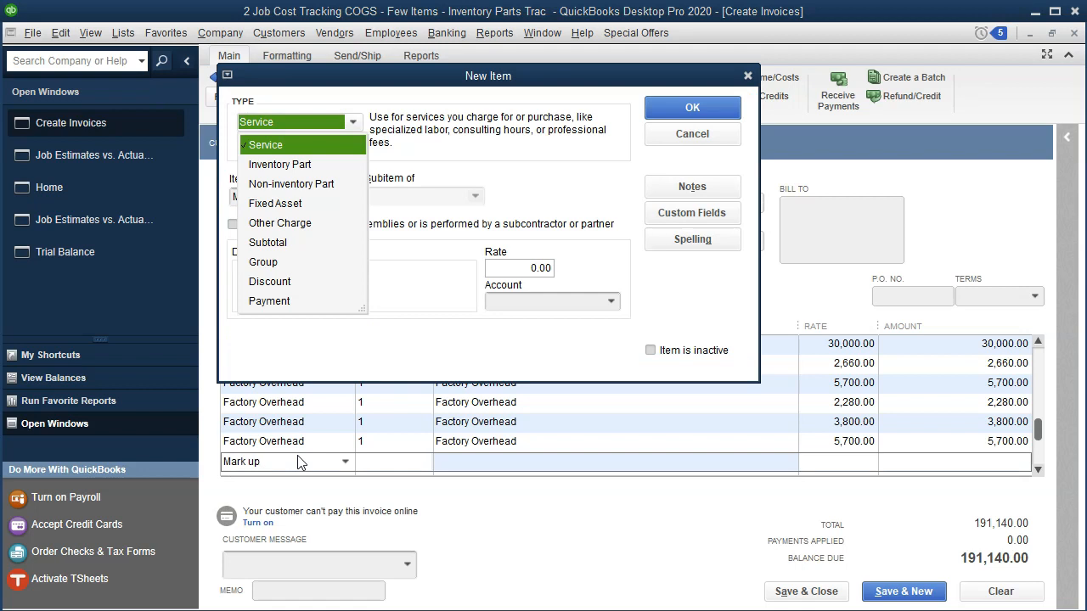
left_click(274, 145)
left_click(684, 107)
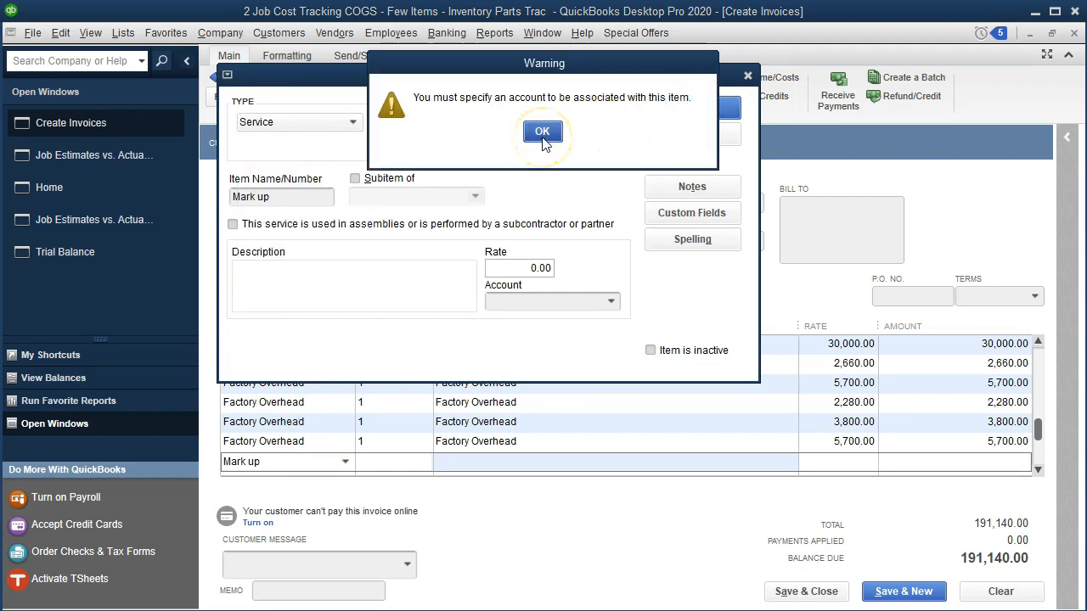
left_click(542, 132)
left_click(609, 299)
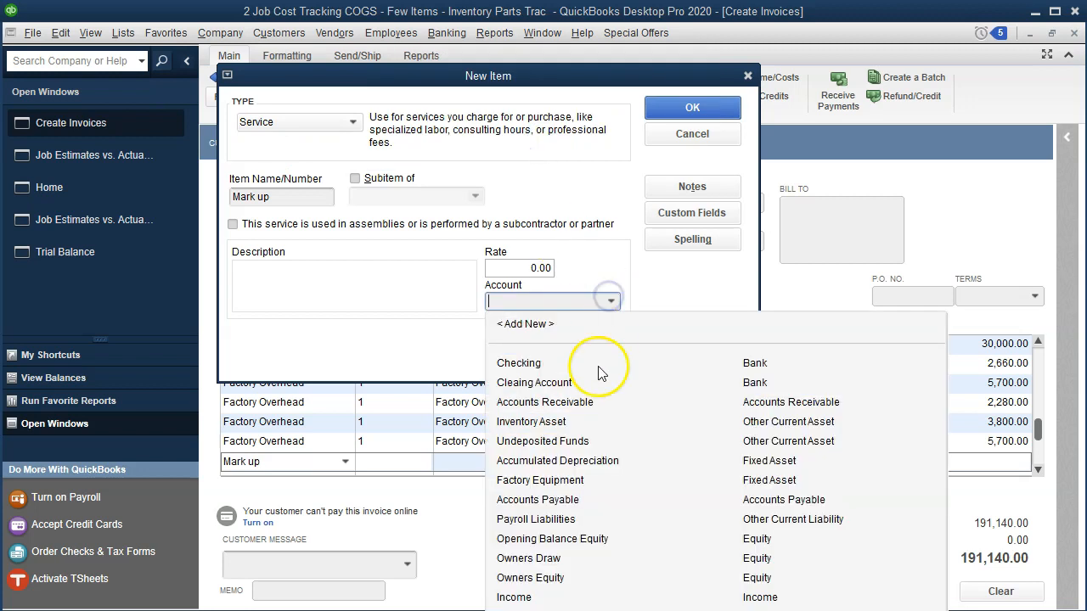
left_click(510, 598)
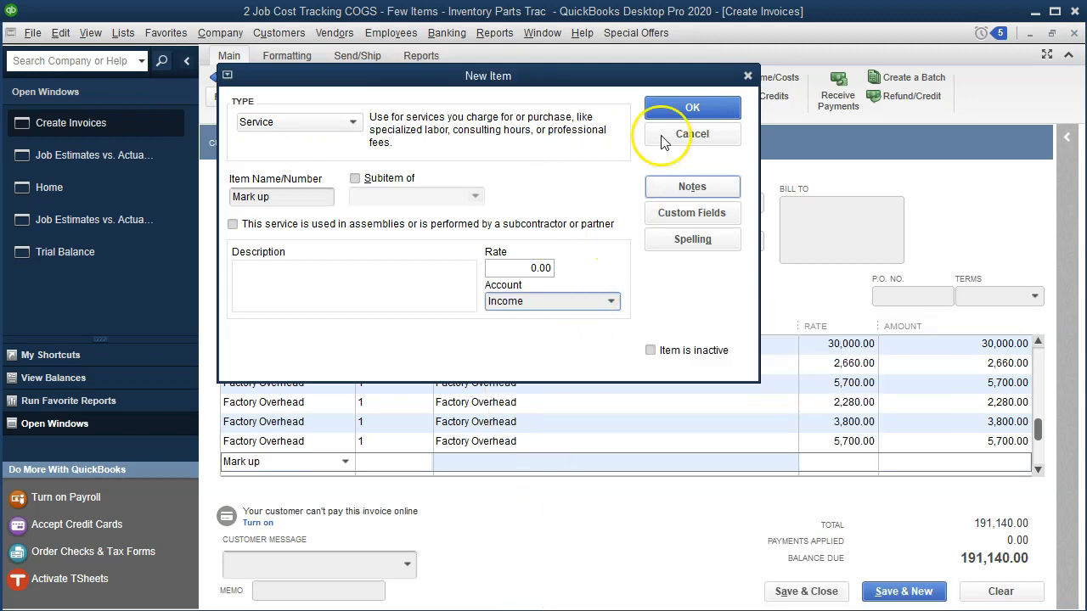
left_click(671, 114)
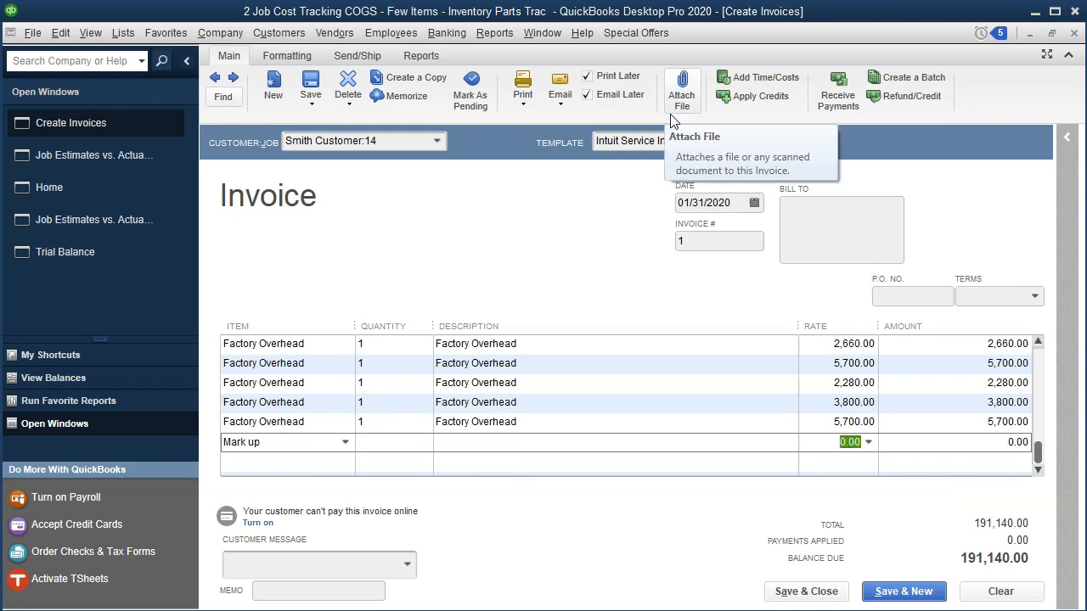
Set the Mark up line's rate to 191140 × .3 and compare the invoice total with the Excel worksheet's sales entry
type("191140")
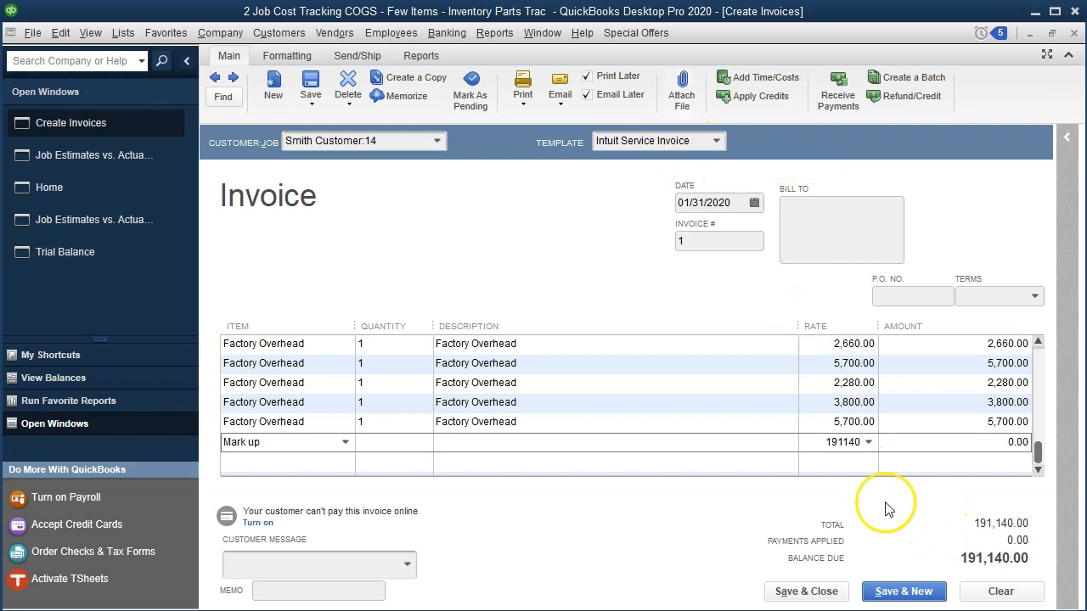
type("*.3")
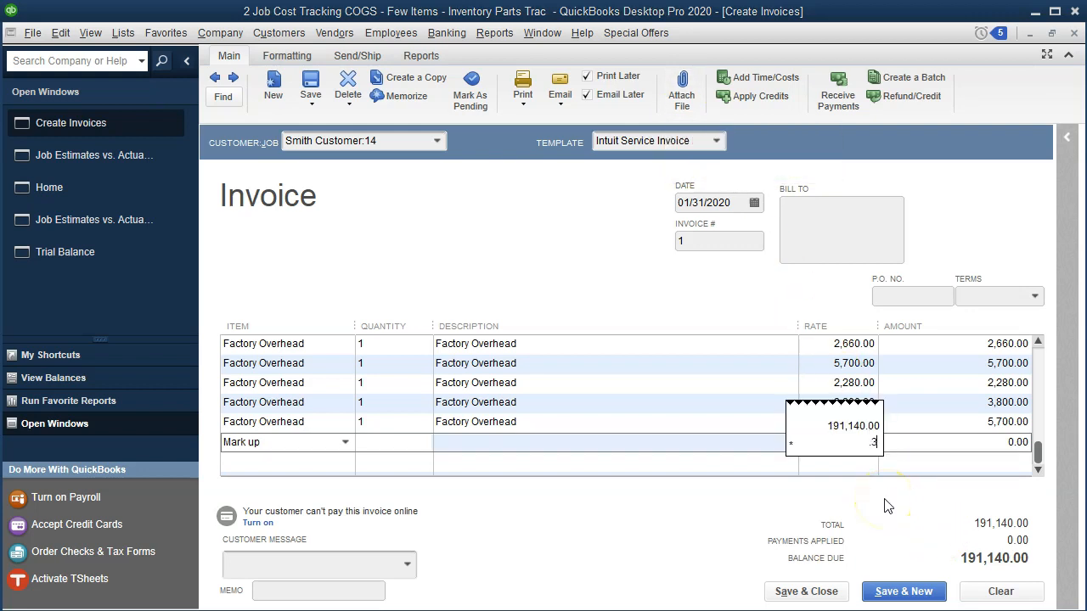
key("Return")
key("Tab")
key("Tab")
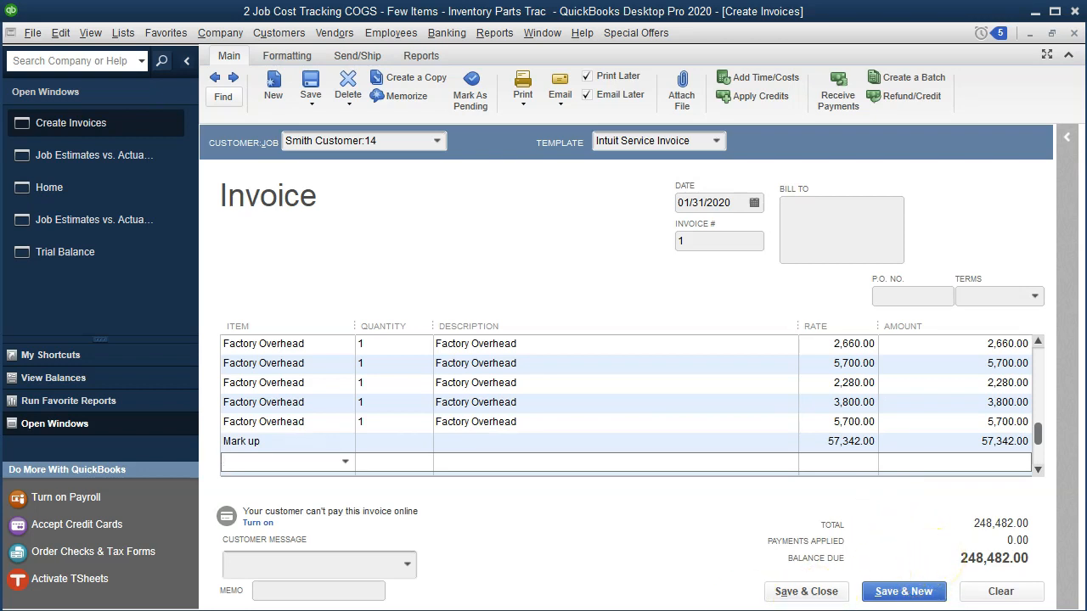
key("alt+Tab")
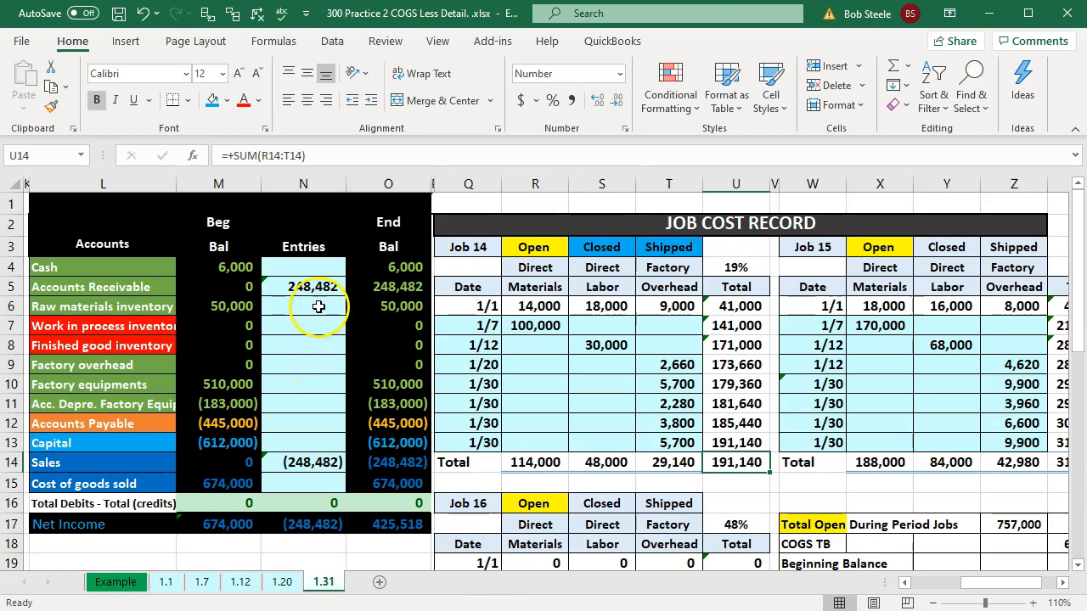
key("alt+Tab")
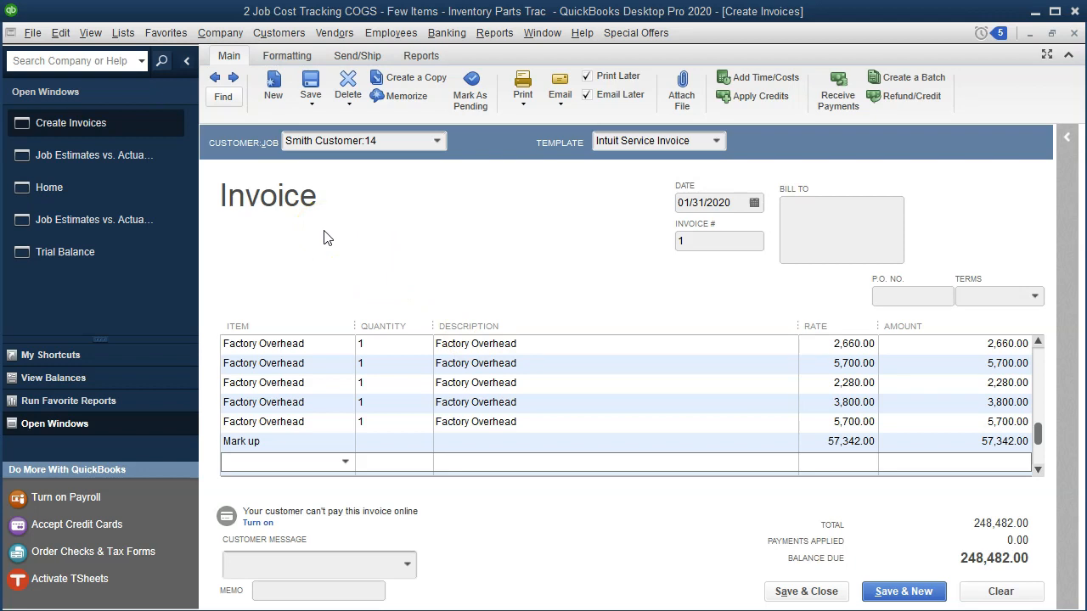
left_click(794, 597)
left_click(495, 187)
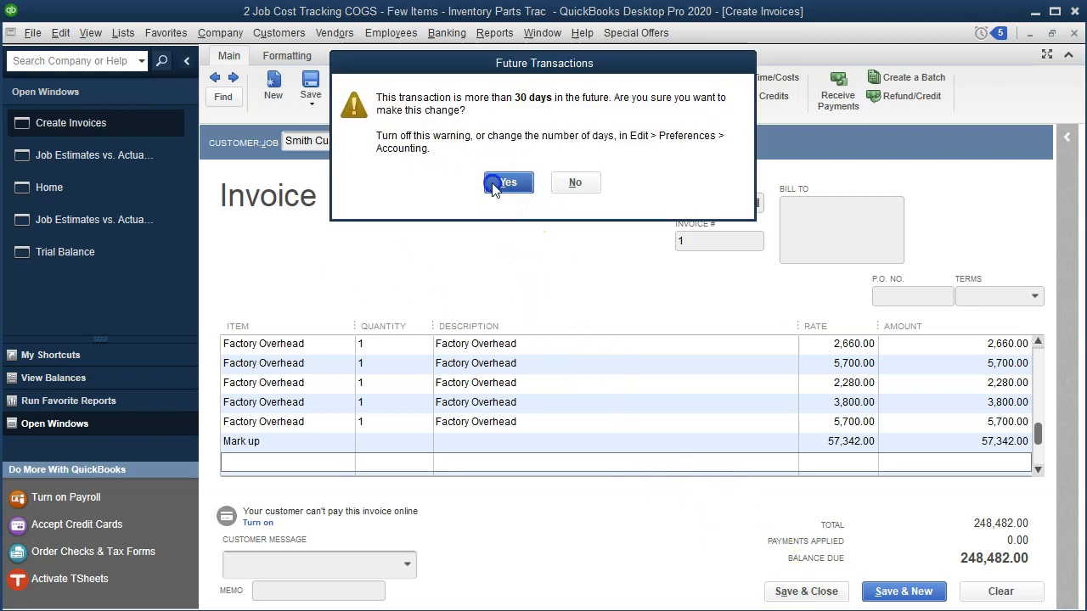
left_click_drag(670, 150, 675, 326)
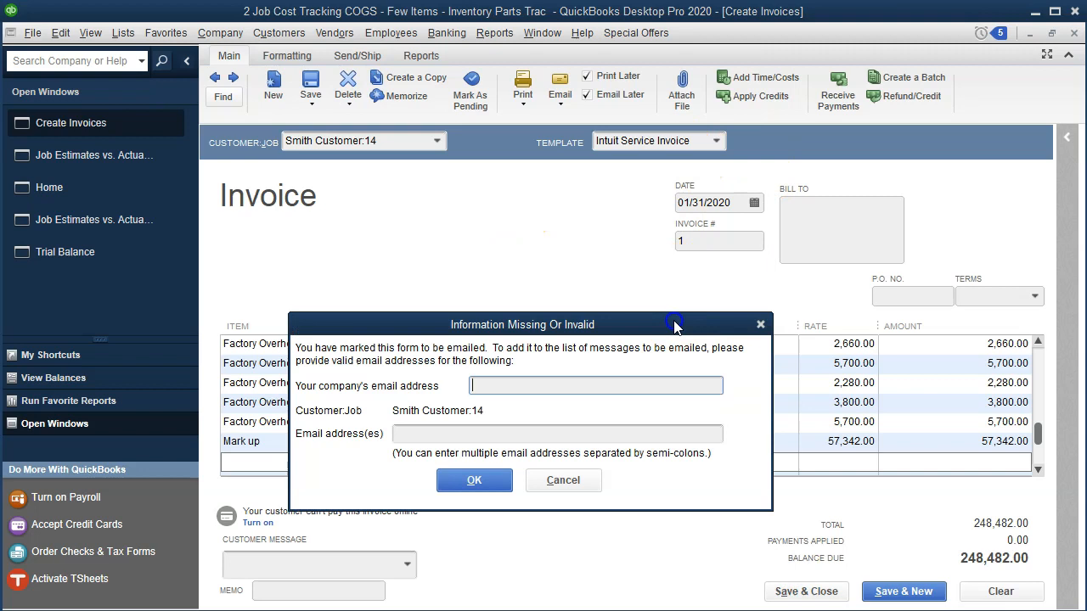
left_click(503, 477)
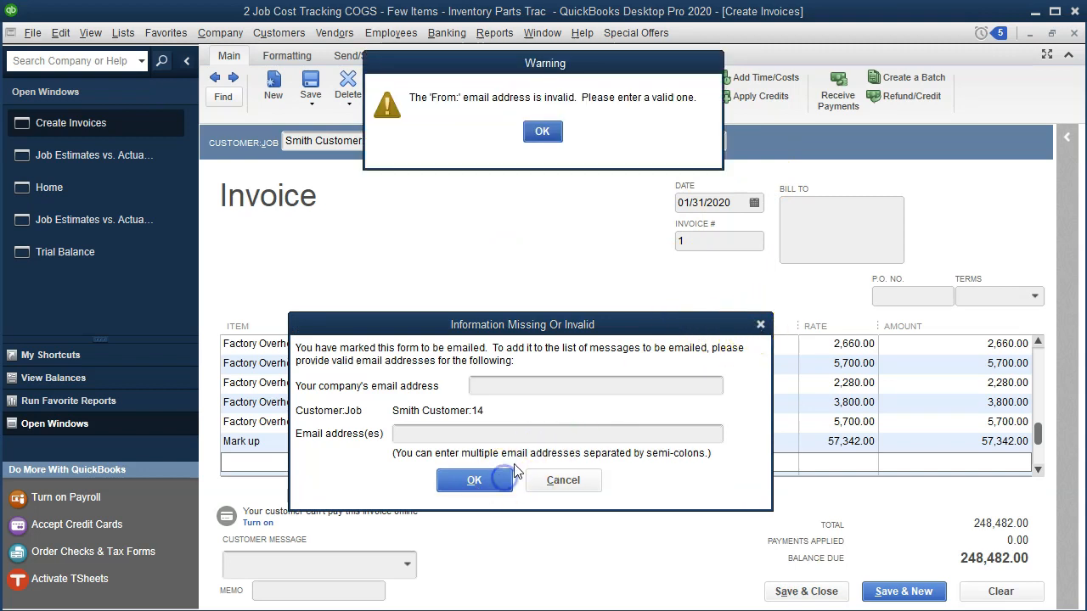
left_click(542, 134)
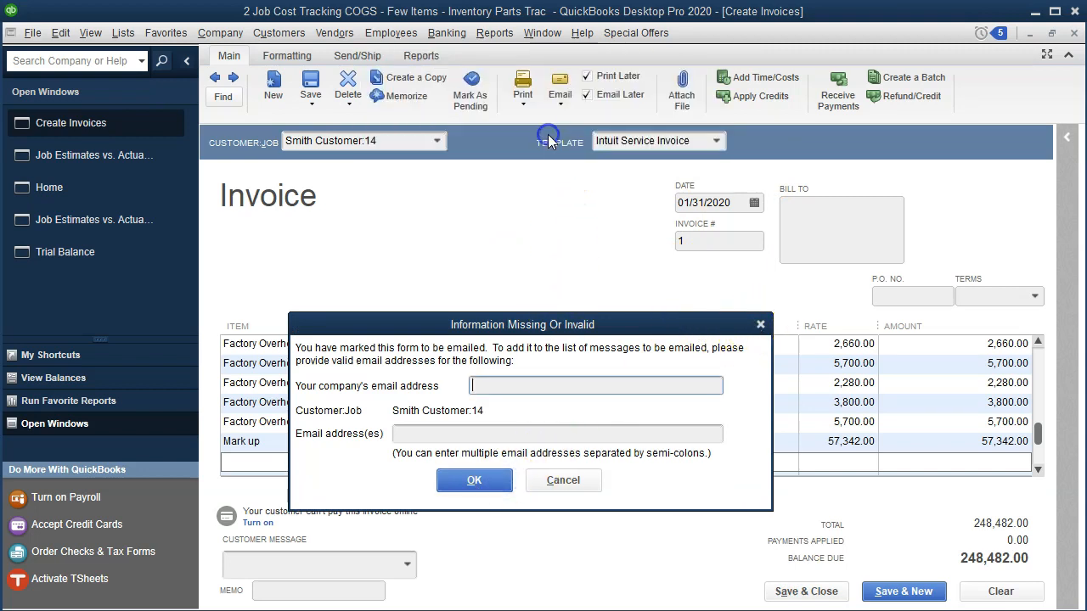
left_click(761, 326)
Turn off Print Later and Email Later for the invoice, and save and close it with its future date accepted
left_click(587, 75)
left_click(587, 95)
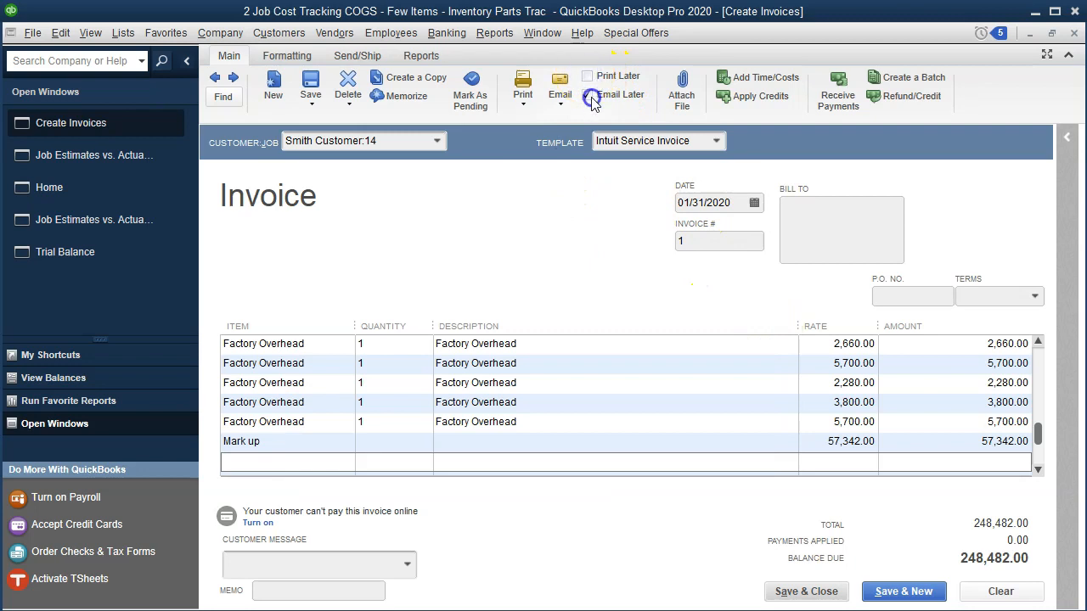
left_click(767, 586)
left_click(500, 186)
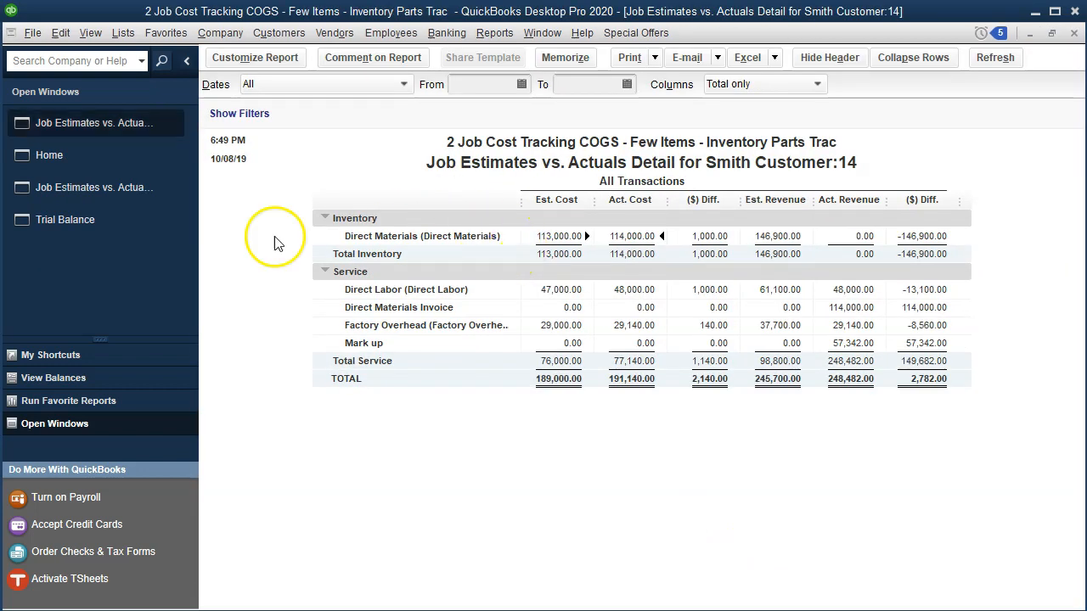
Trace the Income balance on the Trial Balance to its transactions and the markup entry's invoice, and return to the Trial Balance
left_click(83, 218)
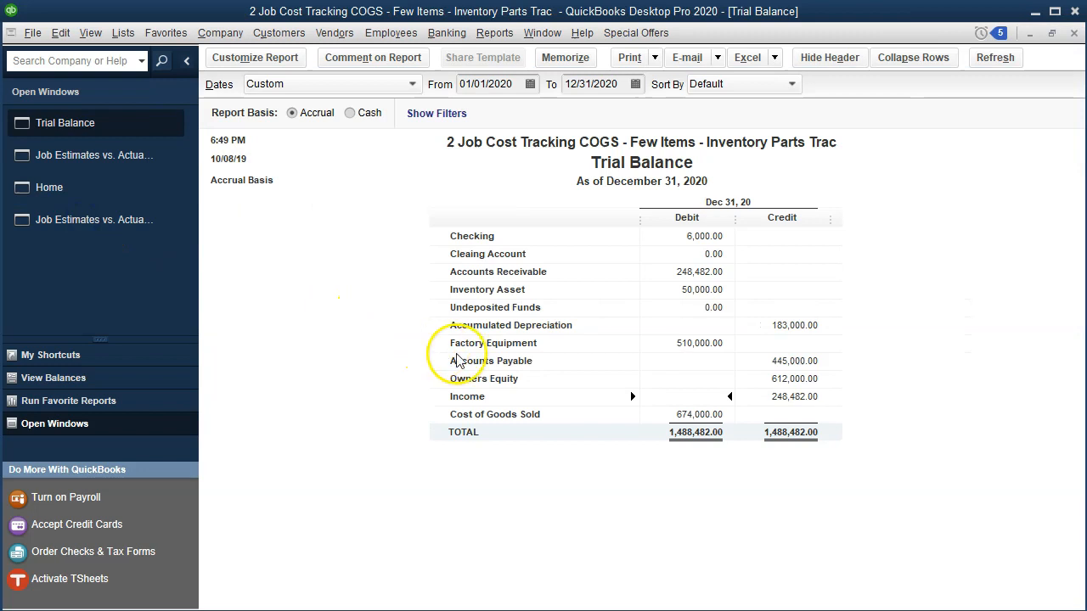
left_click(770, 396)
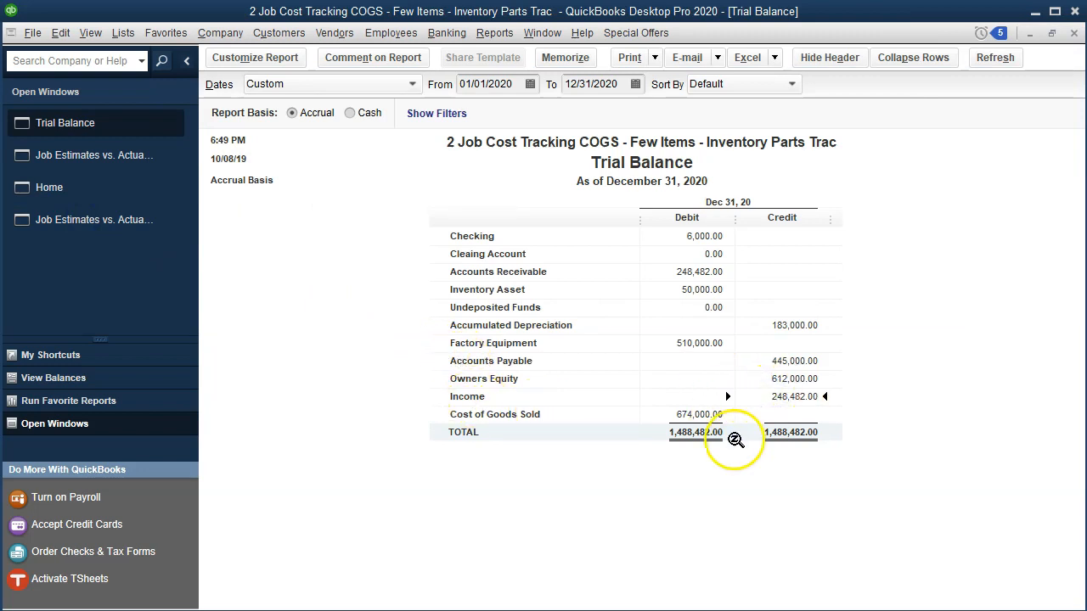
left_click(776, 400)
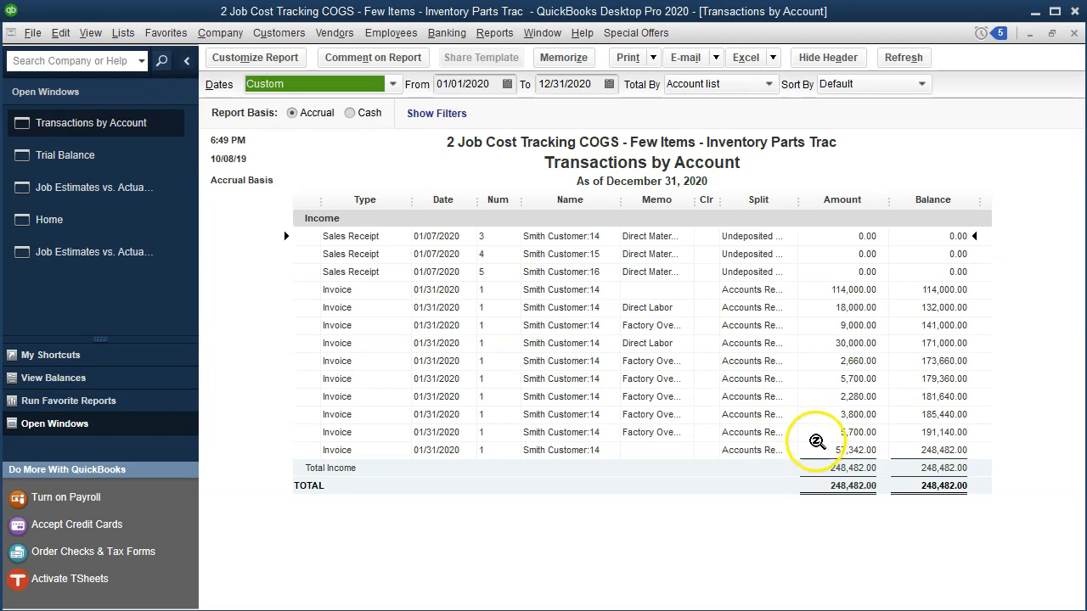
double_click(832, 451)
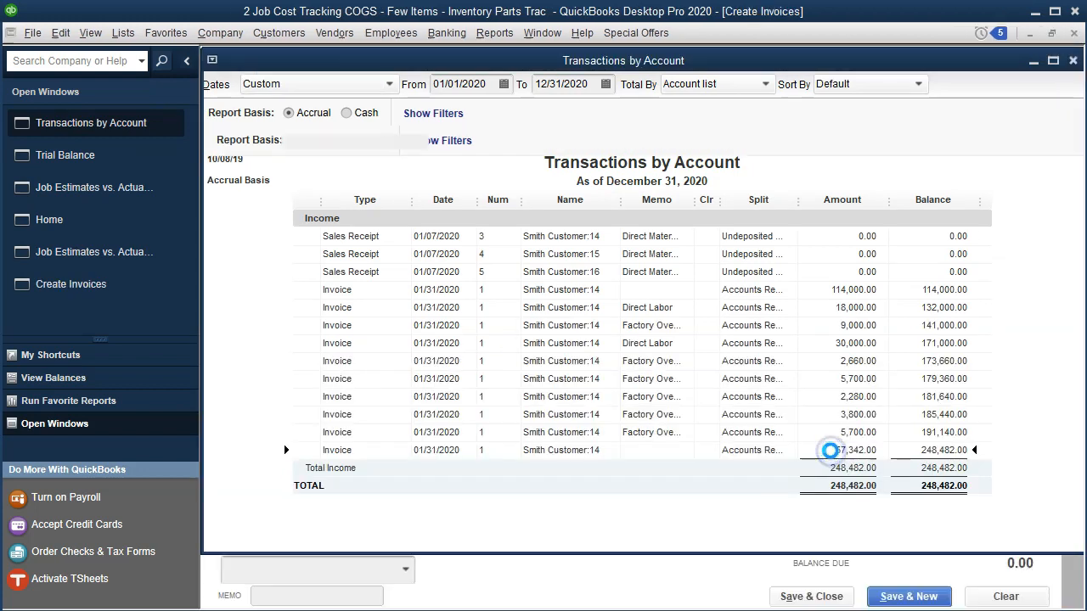
left_click(1074, 33)
left_click(1074, 34)
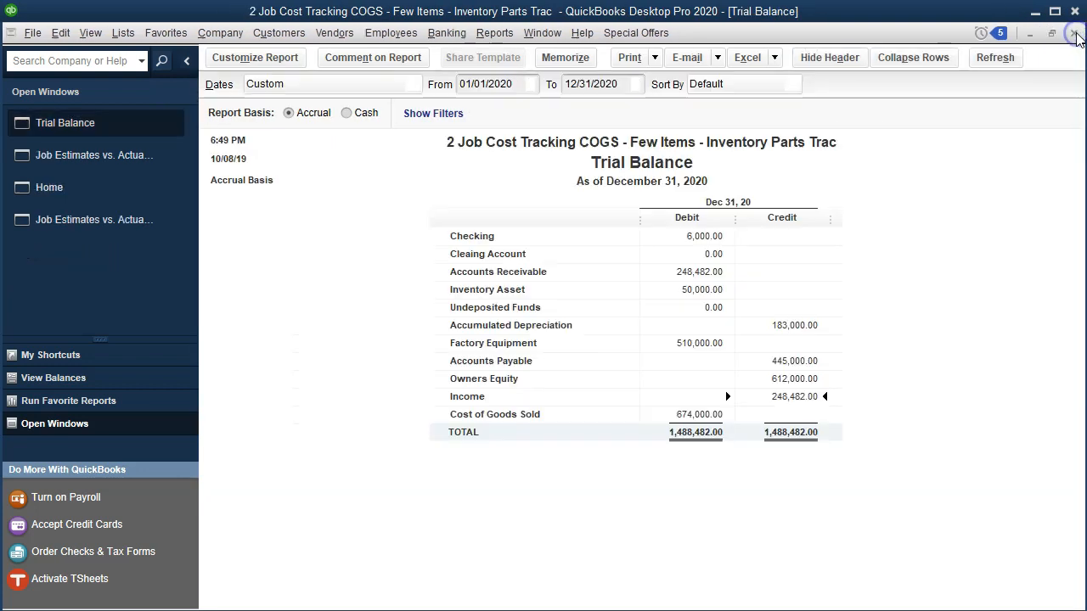
Examine the transactions behind the Accounts Receivable balance and check the Cost of Goods Sold line on the Trial Balance
left_click(704, 274)
double_click(692, 272)
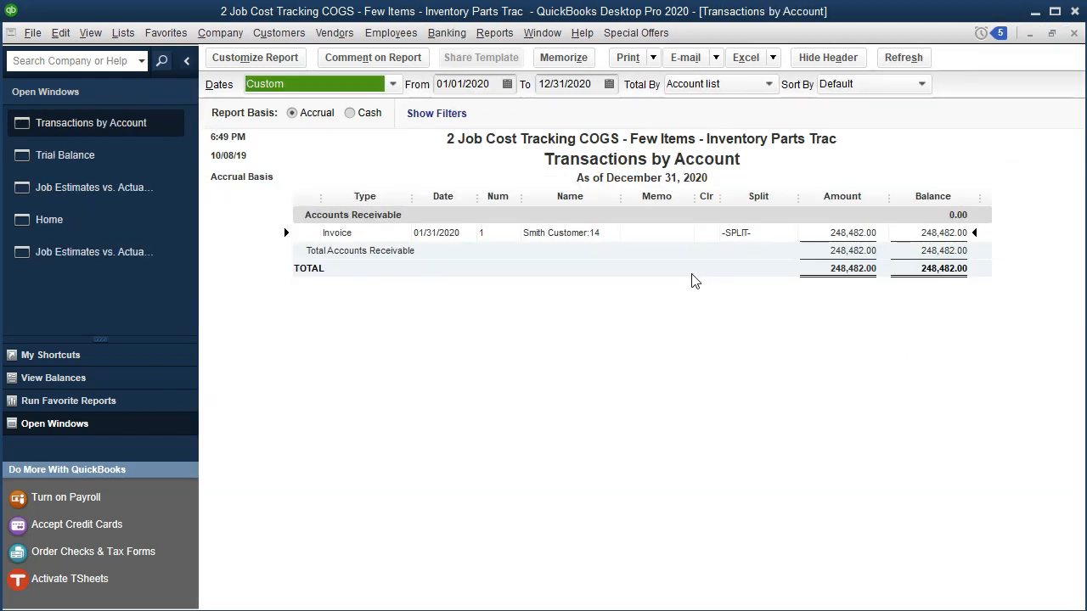
left_click(1074, 34)
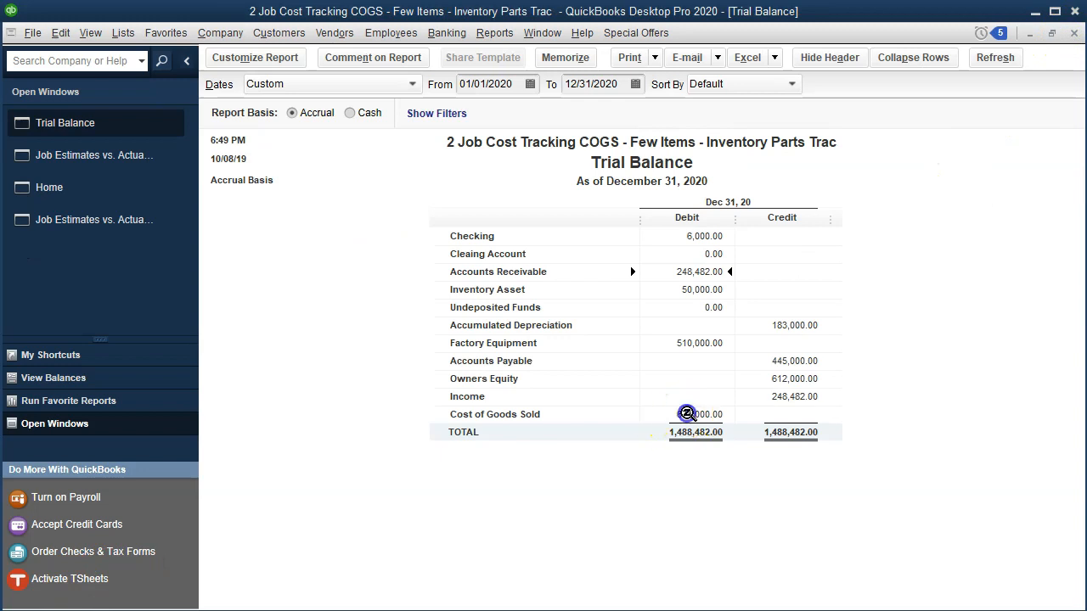
left_click(690, 416)
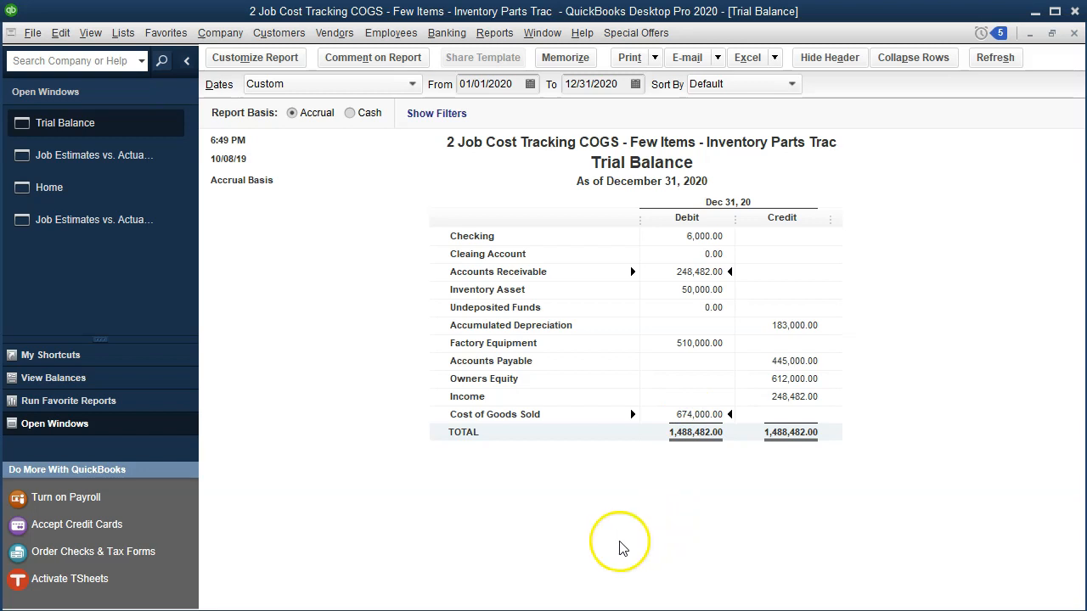
Review the Job 14 Estimates vs. Actuals Detail report and the Job Estimates vs. Actuals Summary for all jobs
key("ctrl+Tab")
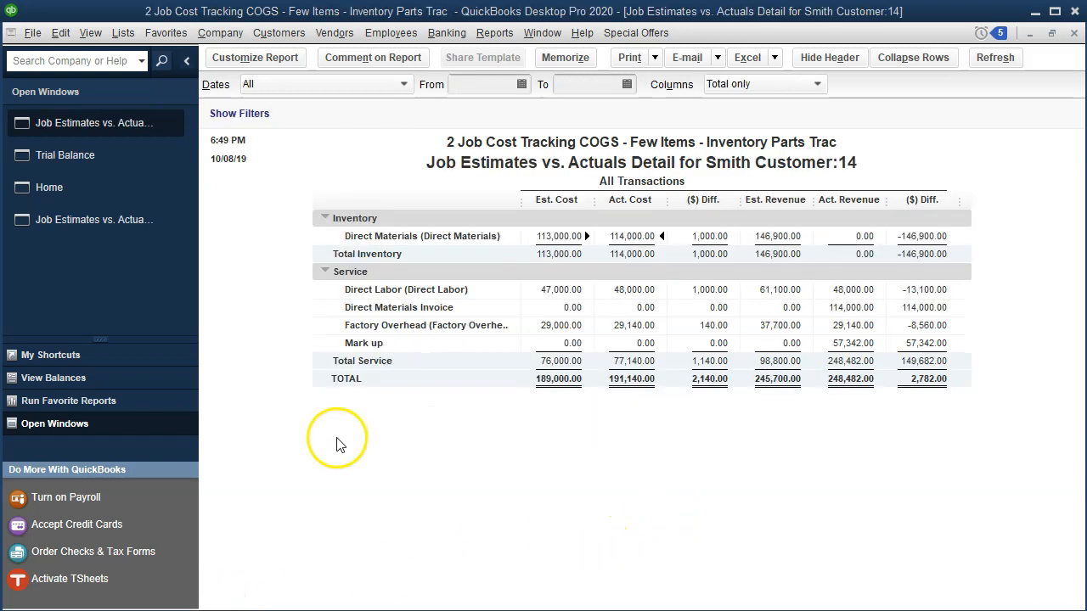
left_click(660, 419)
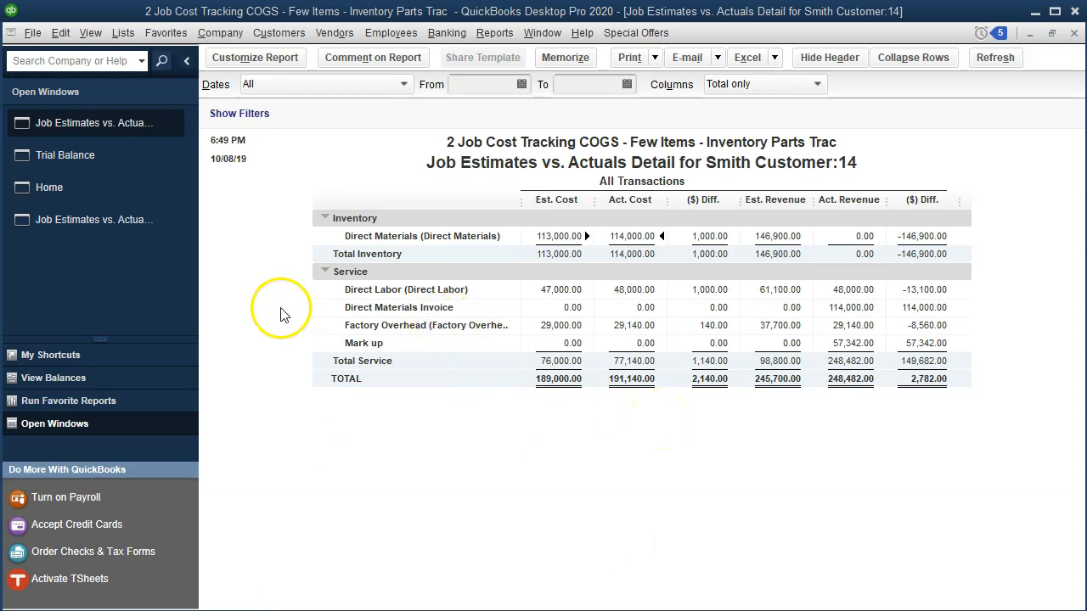
left_click(80, 221)
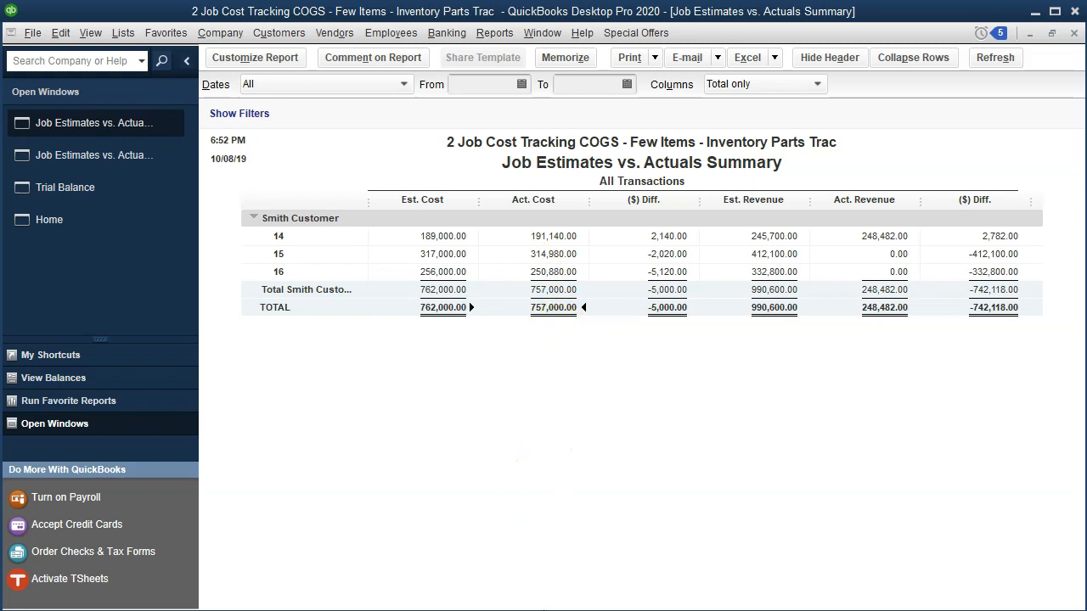
In the Excel worksheet, inspect the formulas for Total Open During Period Jobs and Beginning Balance, and return to the QuickBooks summary report
left_click(576, 605)
left_click(675, 470)
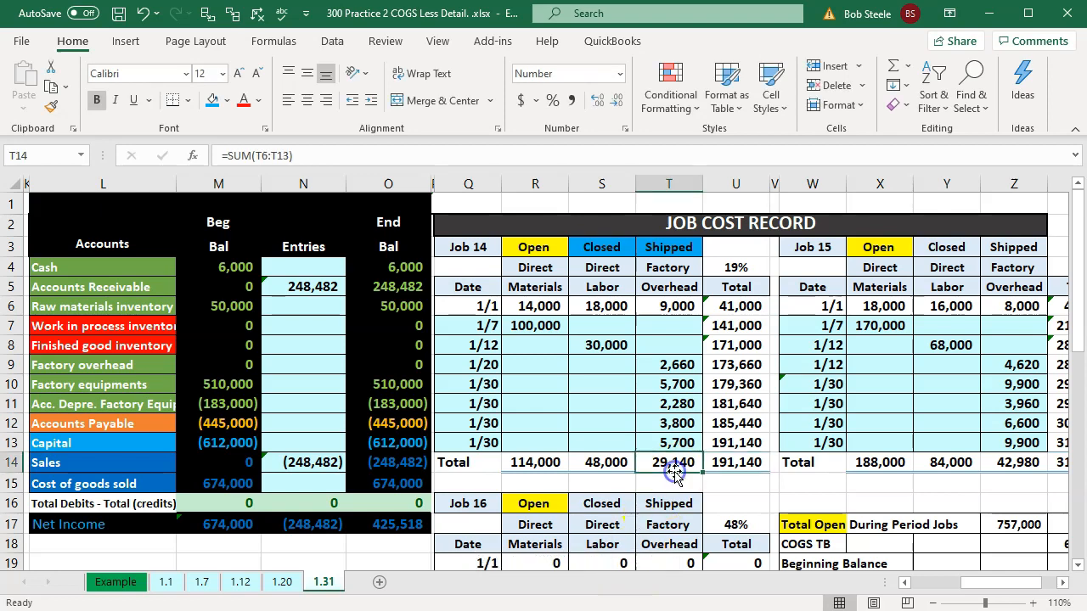
scroll(675, 470, "down", 2)
left_click_drag(986, 582, 1022, 597)
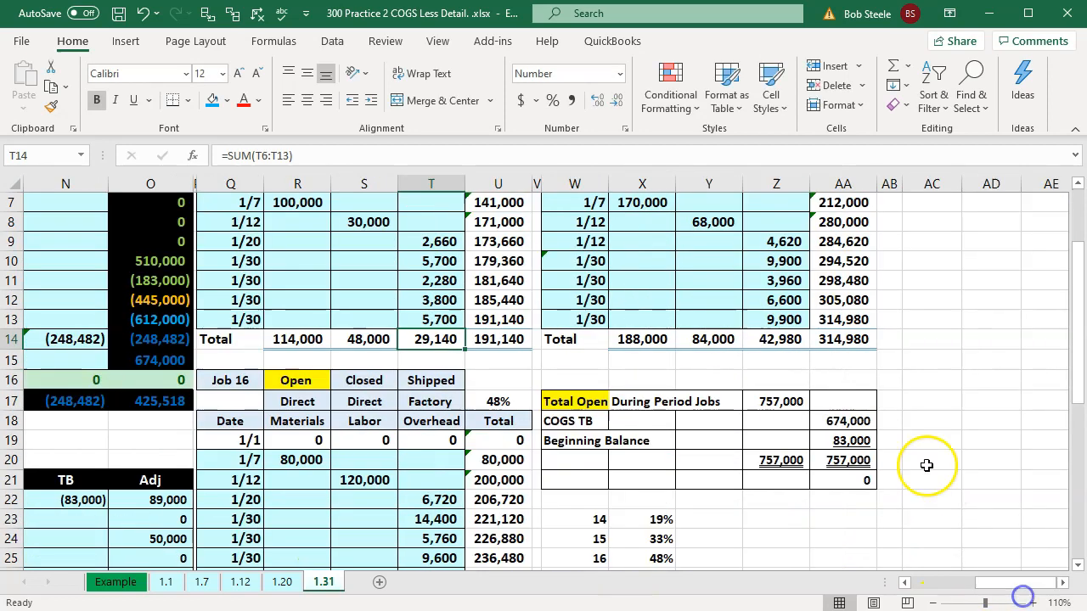
double_click(778, 401)
scroll(783, 401, "down", 1)
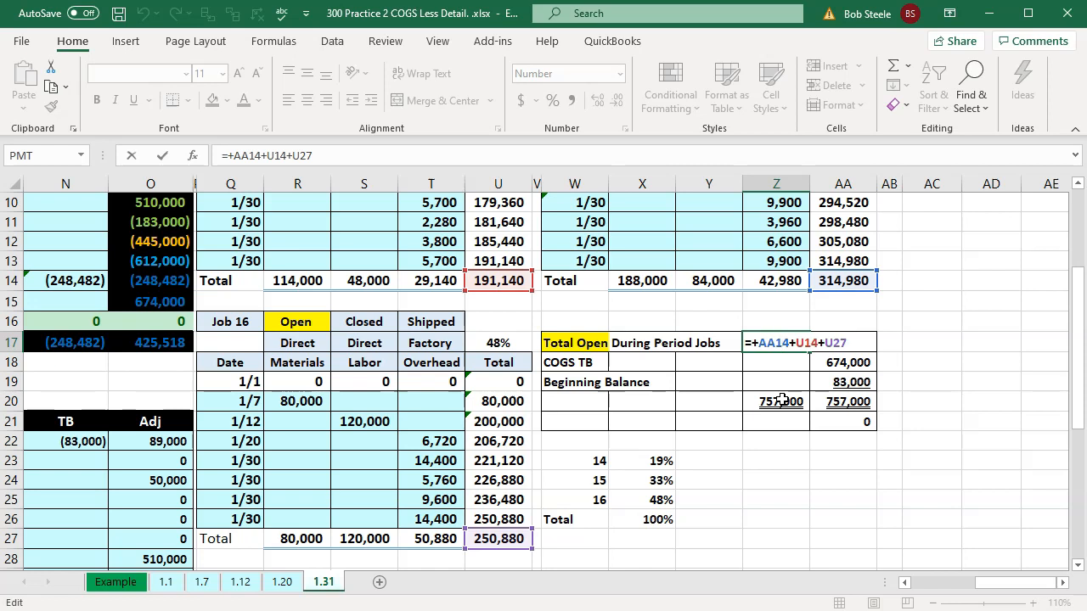
key("Return")
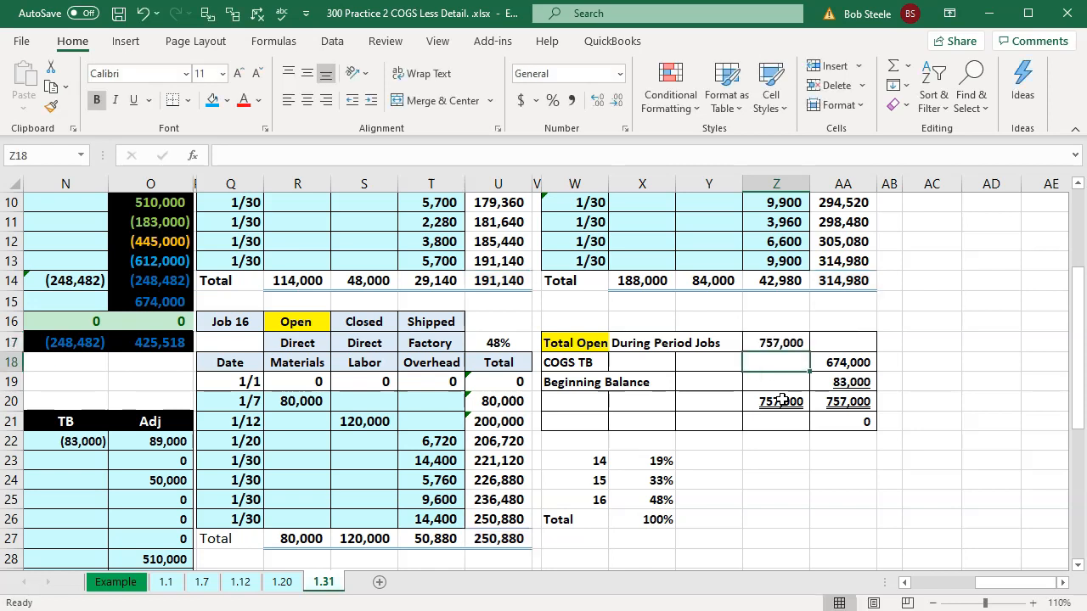
double_click(851, 382)
scroll(843, 388, "up", 2)
key("Return")
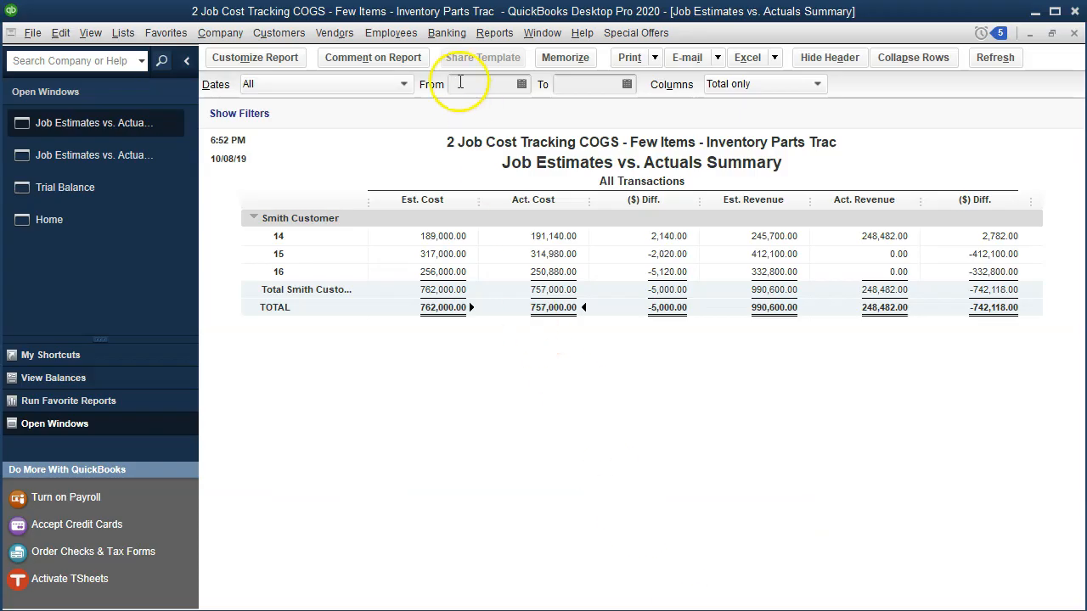
Bring up Calculator and enter the total actual cost, 757000, from the Job Estimates vs. Actuals Summary
left_click(473, 83)
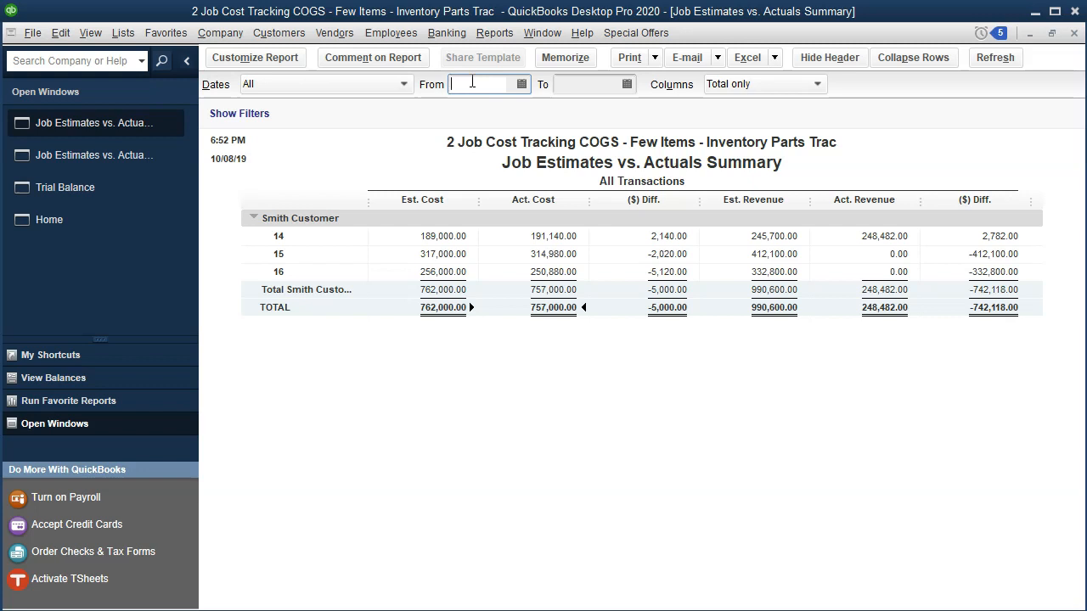
key("XF86Calculator")
left_click_drag(596, 121, 807, 156)
type("7570000")
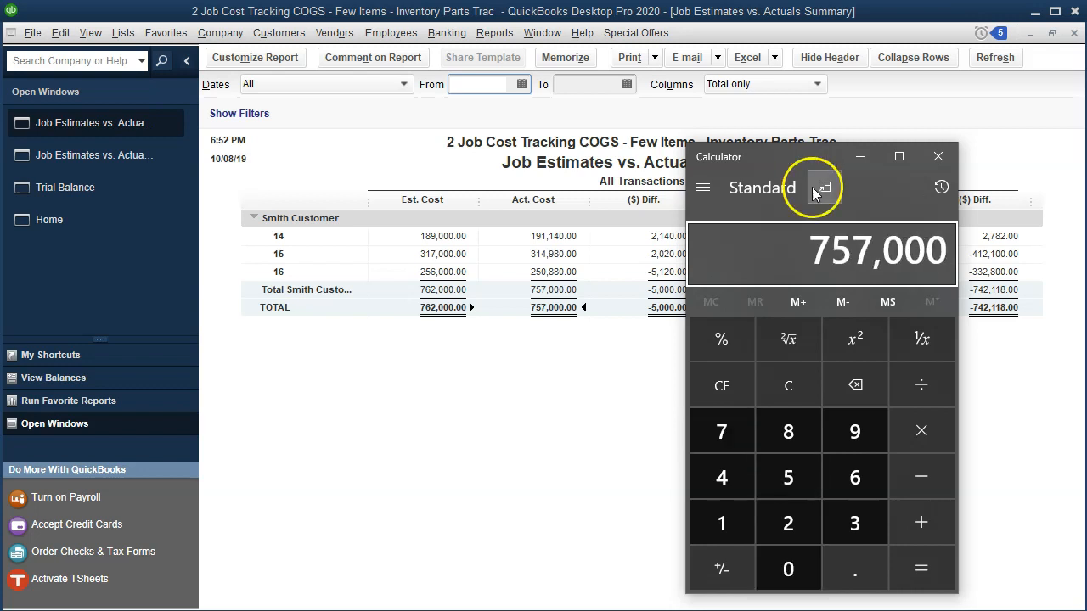
left_click_drag(789, 163, 1086, 152)
Limit the Job Estimates vs. Actuals Summary to the single date 12/31/2019
left_click(485, 87)
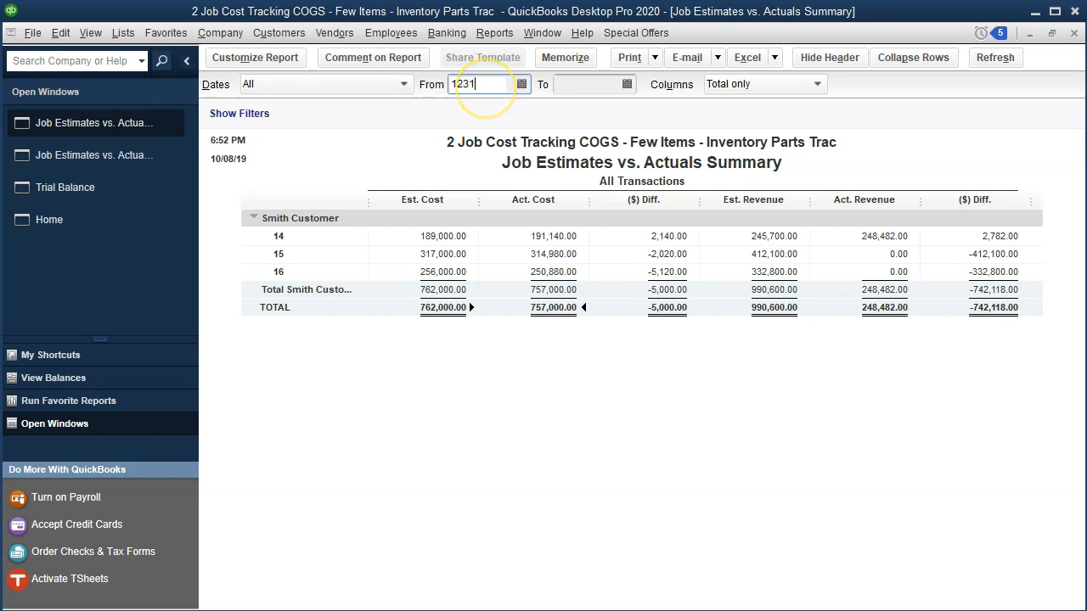
type("12/31/2019")
key("Tab")
type("12/31/2019")
key("Tab")
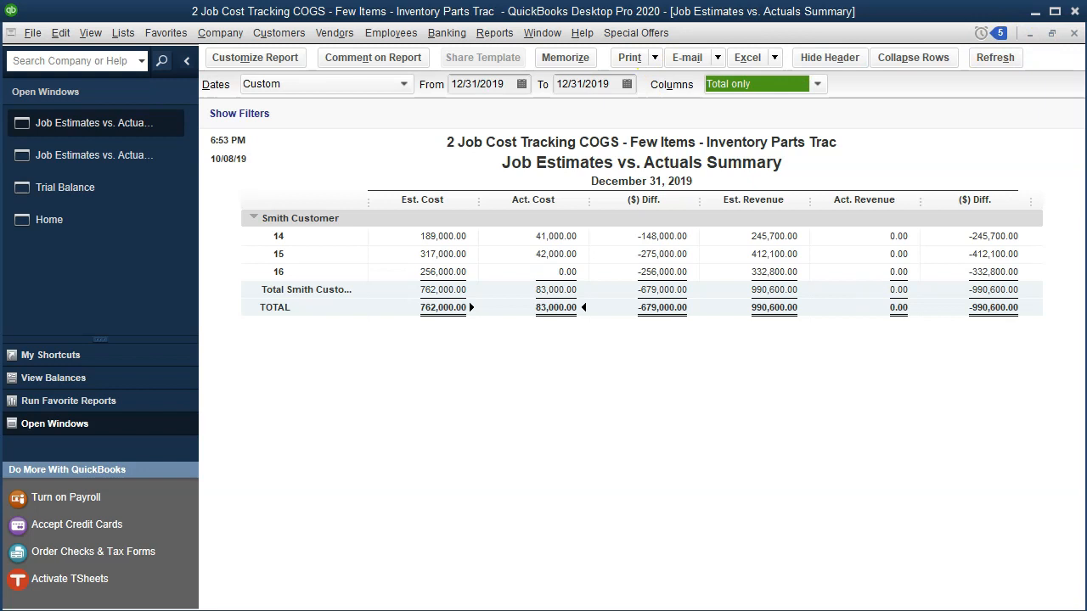
Subtract 83000 from the 757000 in Calculator and compare the difference with Cost of Goods Sold on the Trial Balance
left_click_drag(881, 120, 798, 121)
type("-")
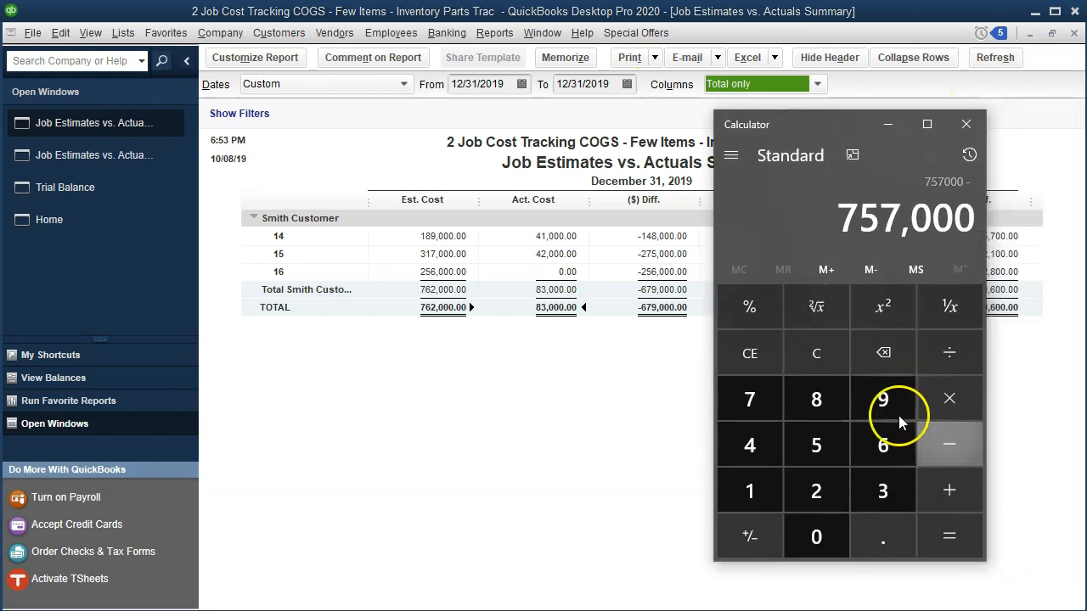
type("83000")
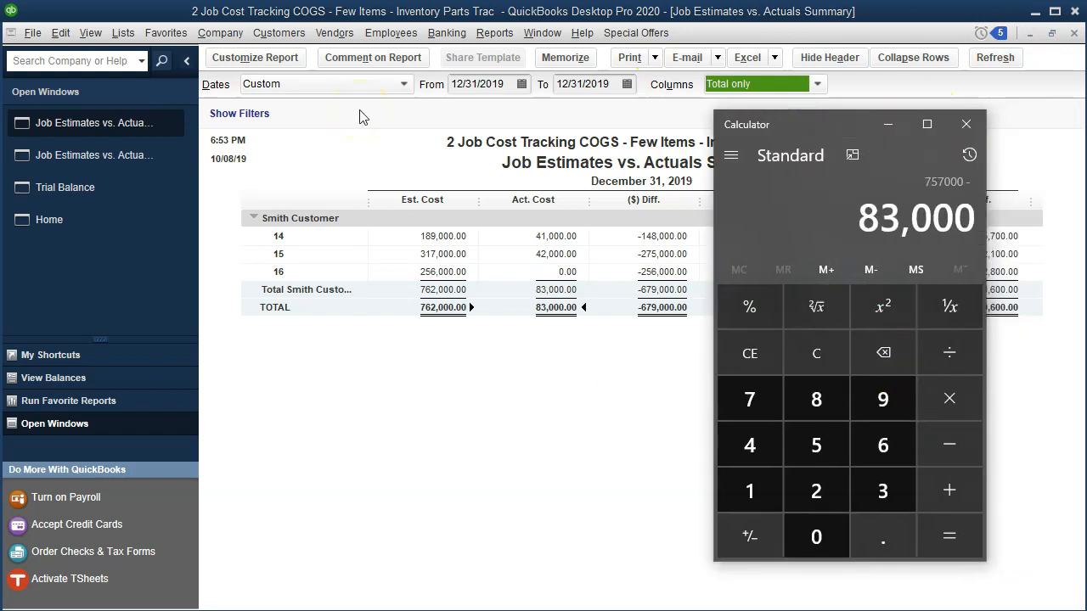
key("Return")
left_click_drag(833, 110, 1086, 72)
left_click(102, 202)
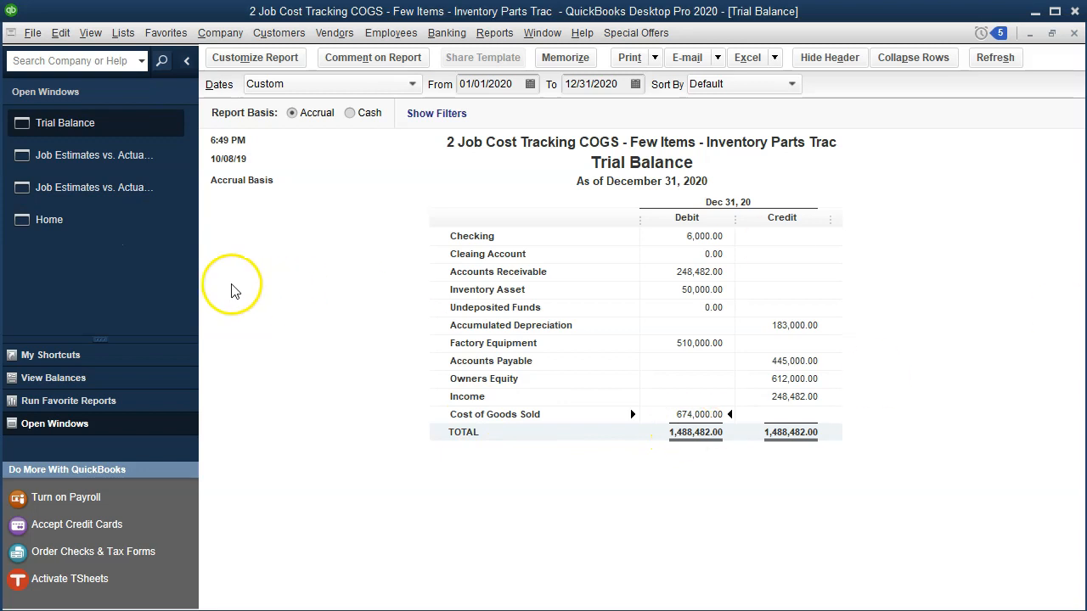
left_click(89, 161)
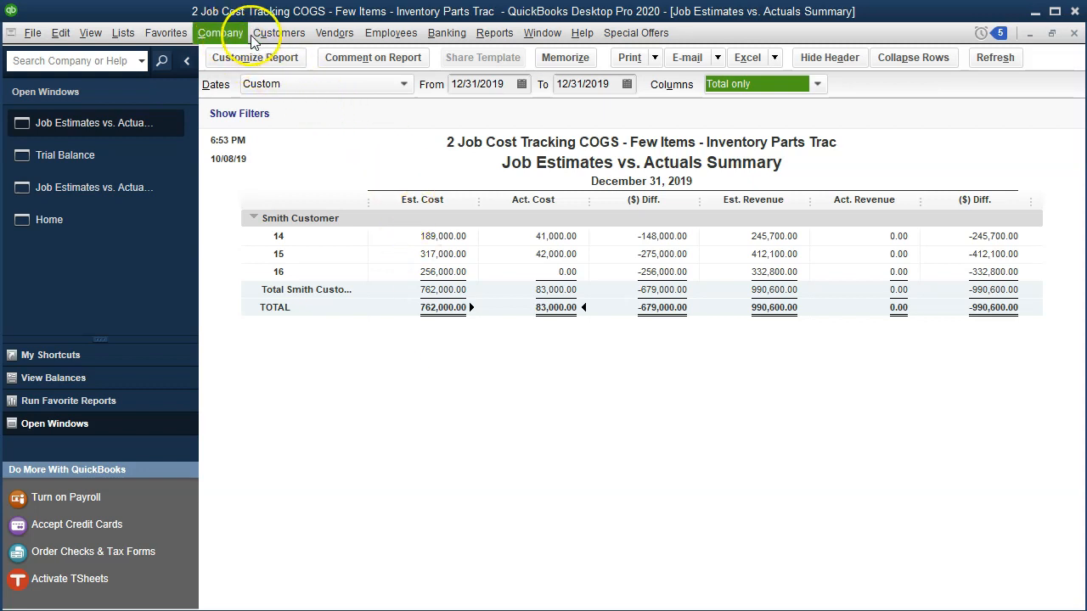
In the Customer Center, rename Job 14 as "14 - Closed 2020", view its job information and save
left_click(227, 41)
mouse_move(274, 32)
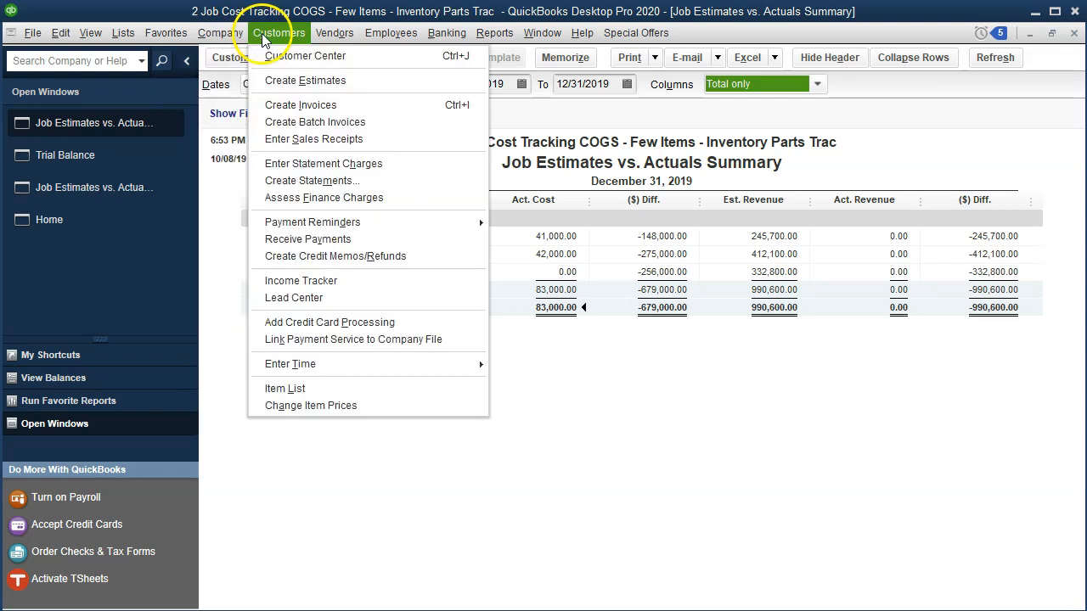
left_click(370, 60)
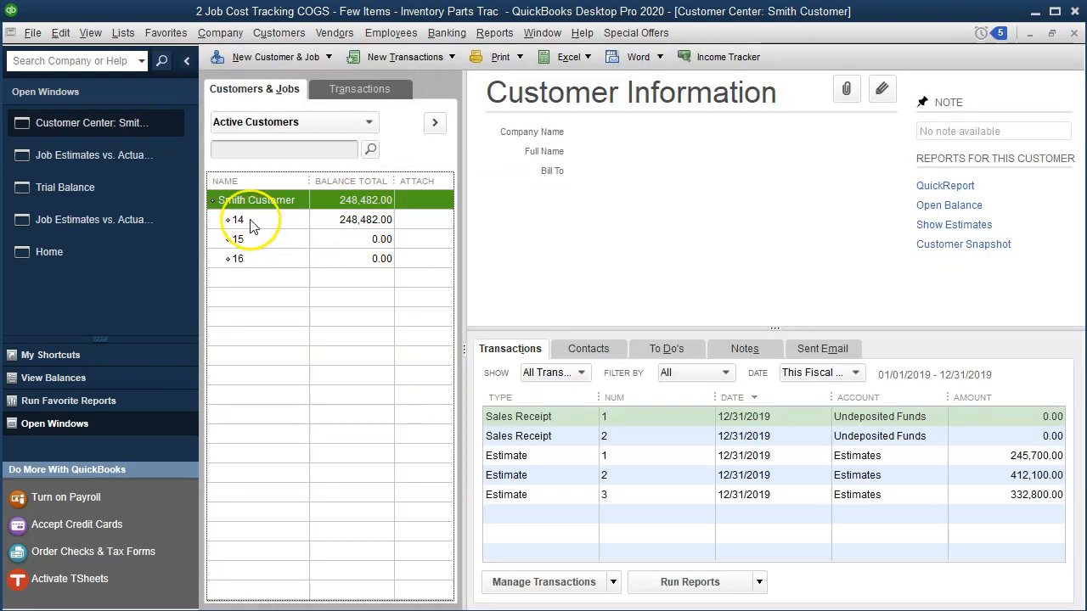
double_click(250, 223)
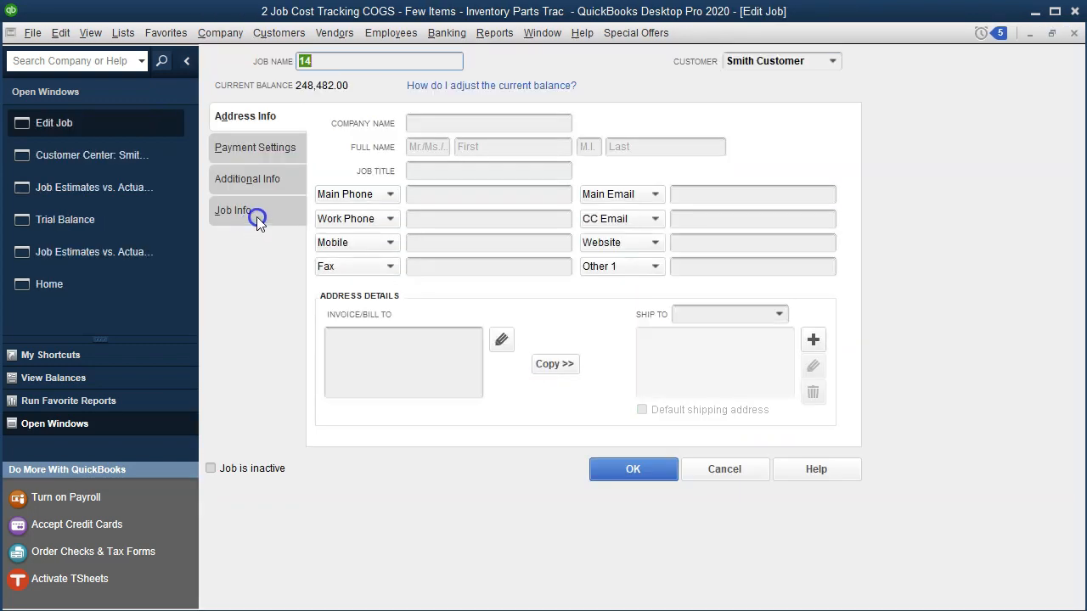
left_click(358, 65)
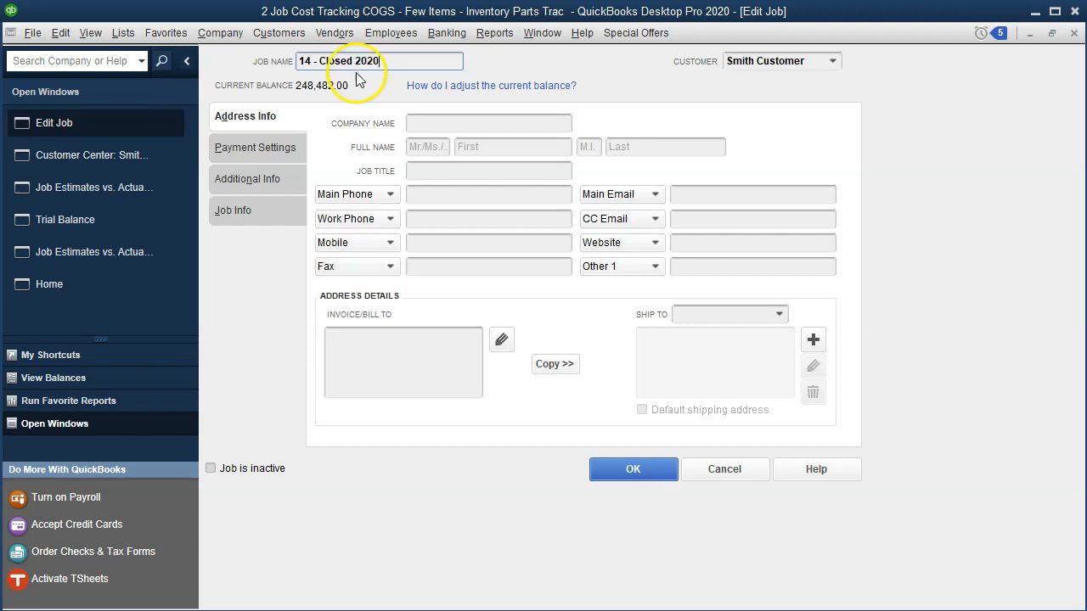
left_click(242, 218)
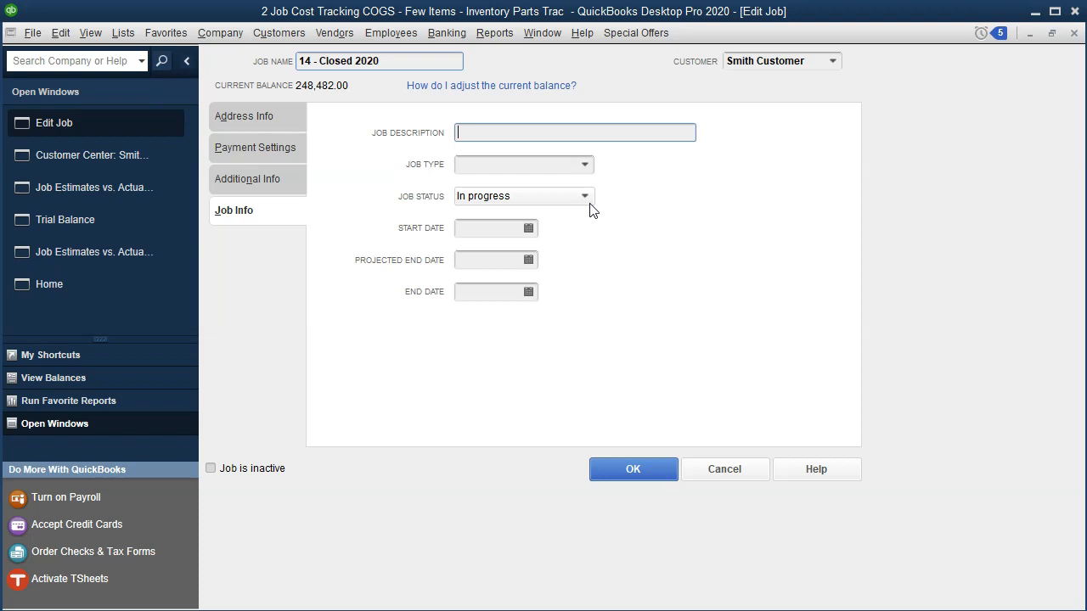
left_click(637, 477)
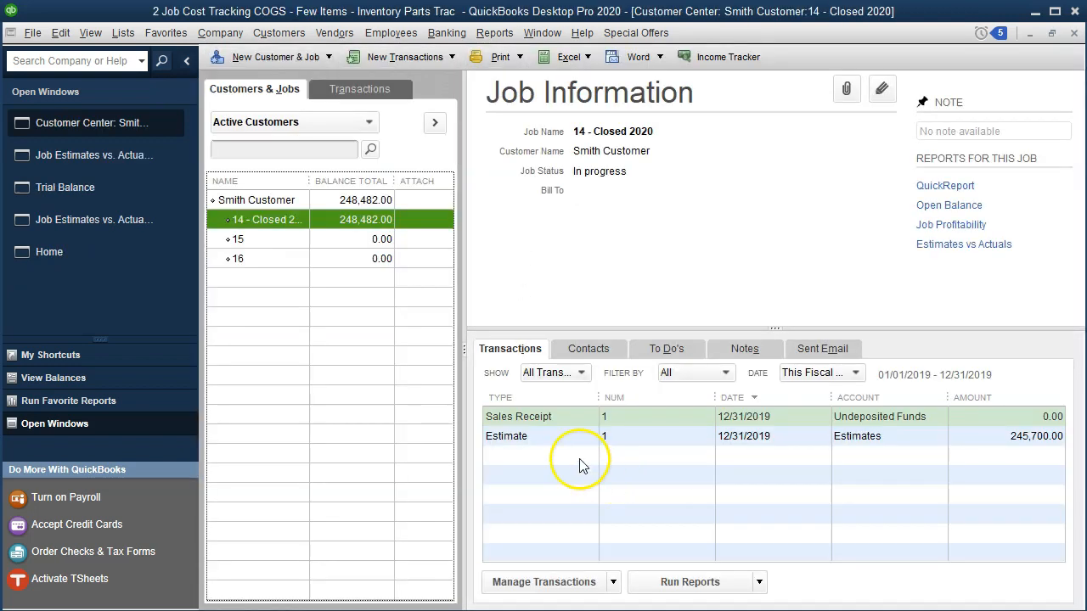
Set the Job Estimates vs. Actuals Summary date range to 01/01/2019 through 12/31/2020 and review the job rows and totals
left_click(83, 230)
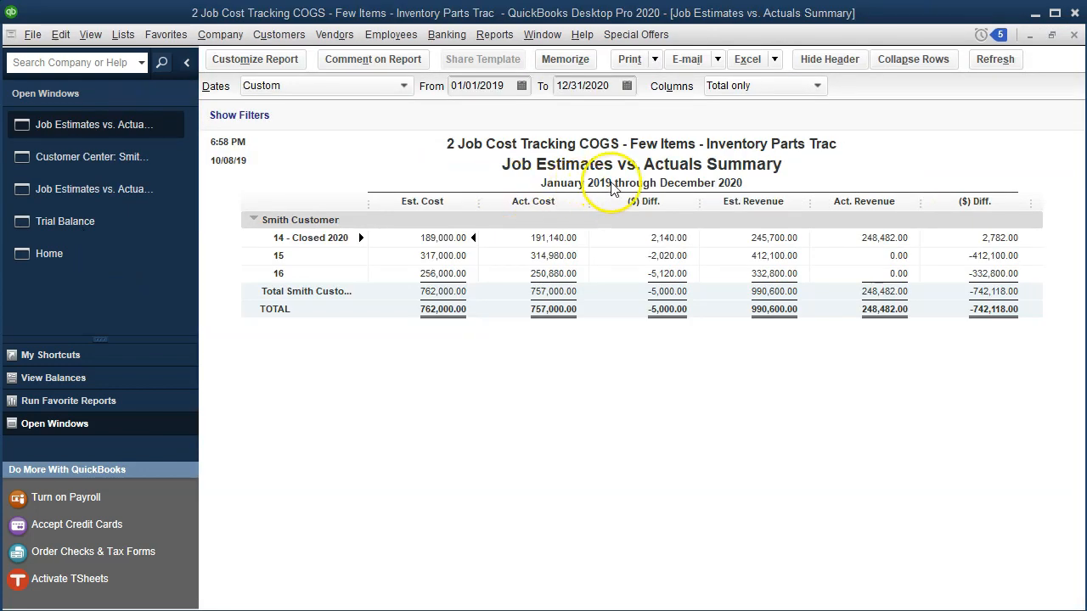
left_click(506, 85)
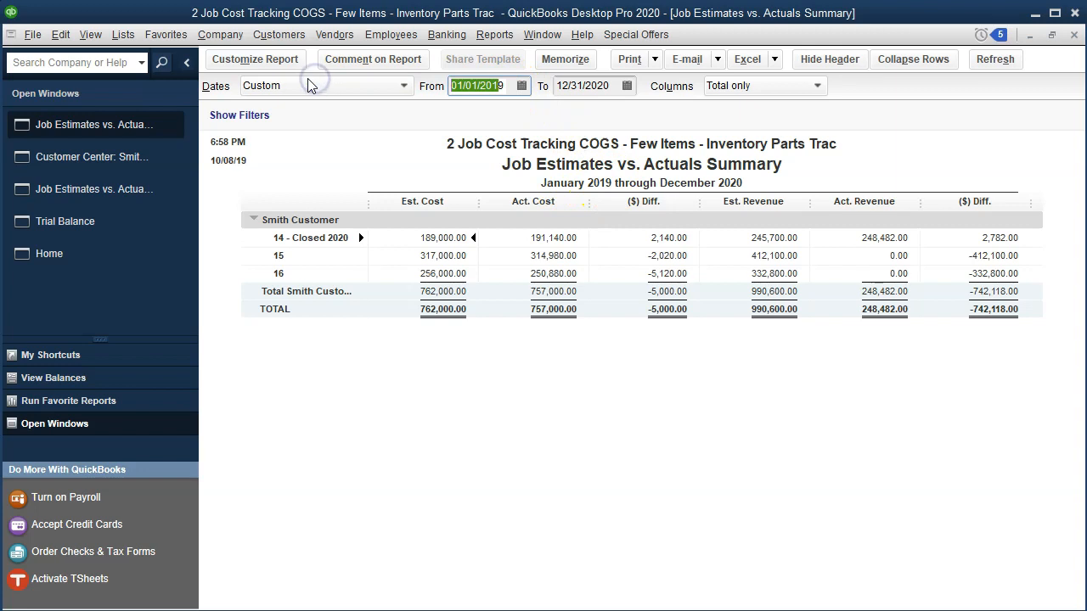
key("End")
key("BackSpace")
key("BackSpace")
key("BackSpace")
key("BackSpace")
key("BackSpace")
key("BackSpace")
key("BackSpace")
key("BackSpace")
key("BackSpace")
key("BackSpace")
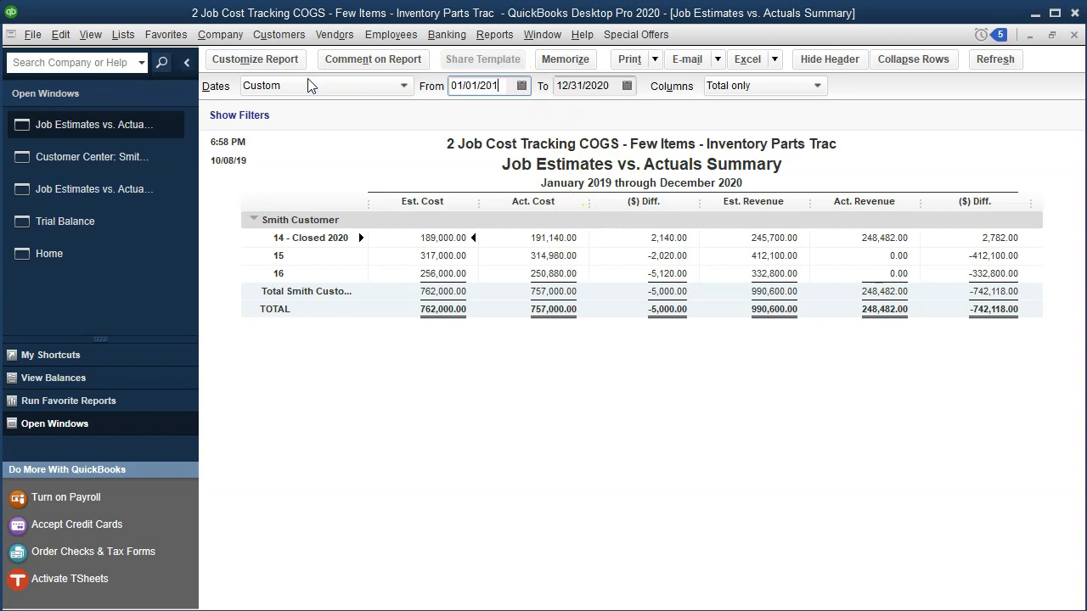
type("01/01/201")
type("9")
key("Tab")
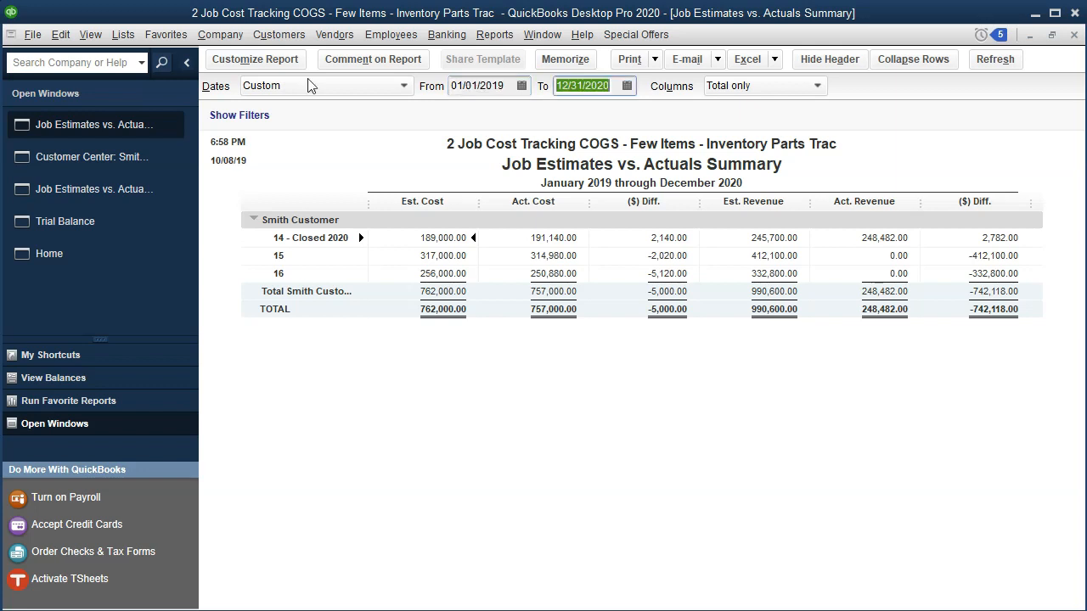
type("123120")
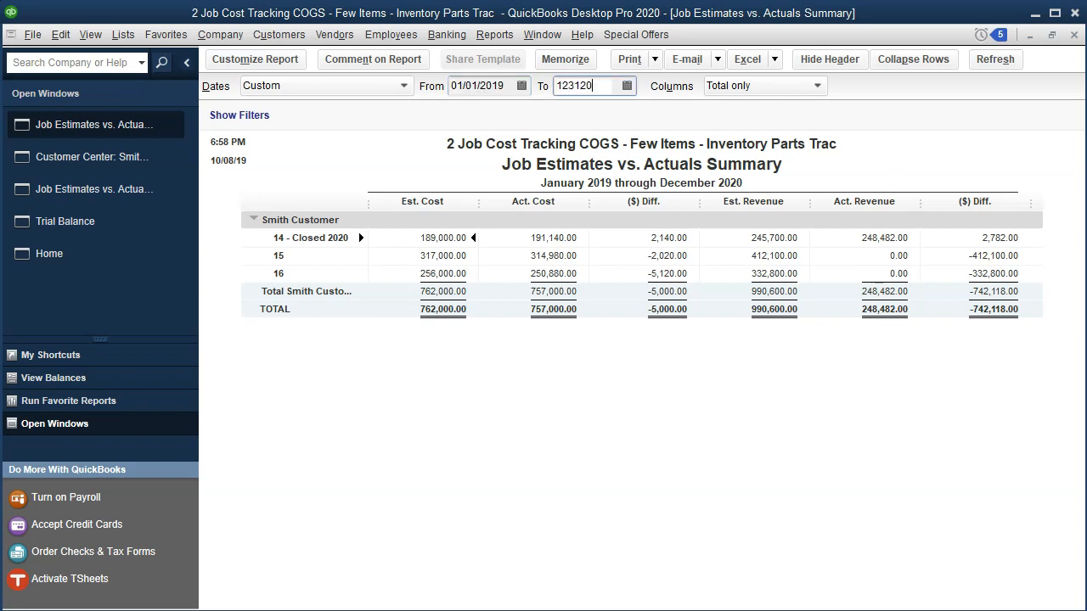
key("Tab")
left_click(378, 166)
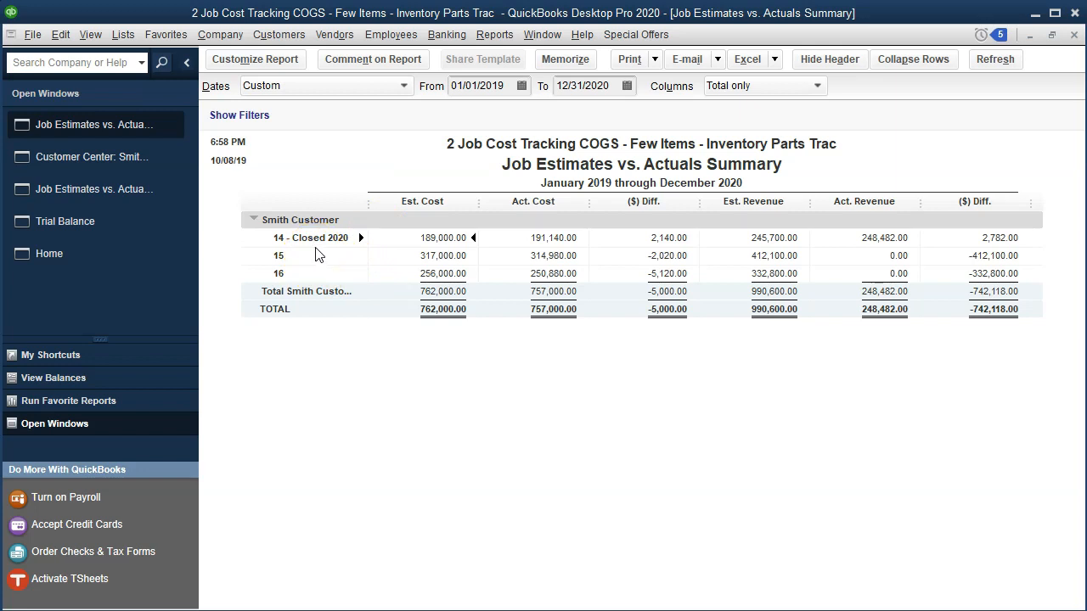
left_click(547, 311)
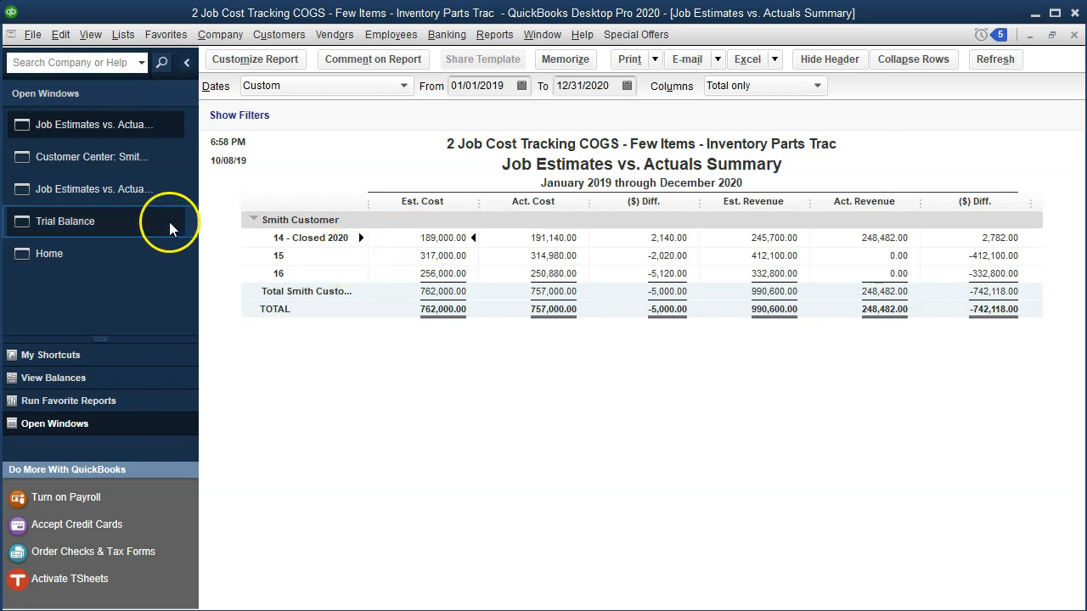
Change the job status of "14 - Closed 2020" to Closed in the Customer Center and save the job
left_click(97, 163)
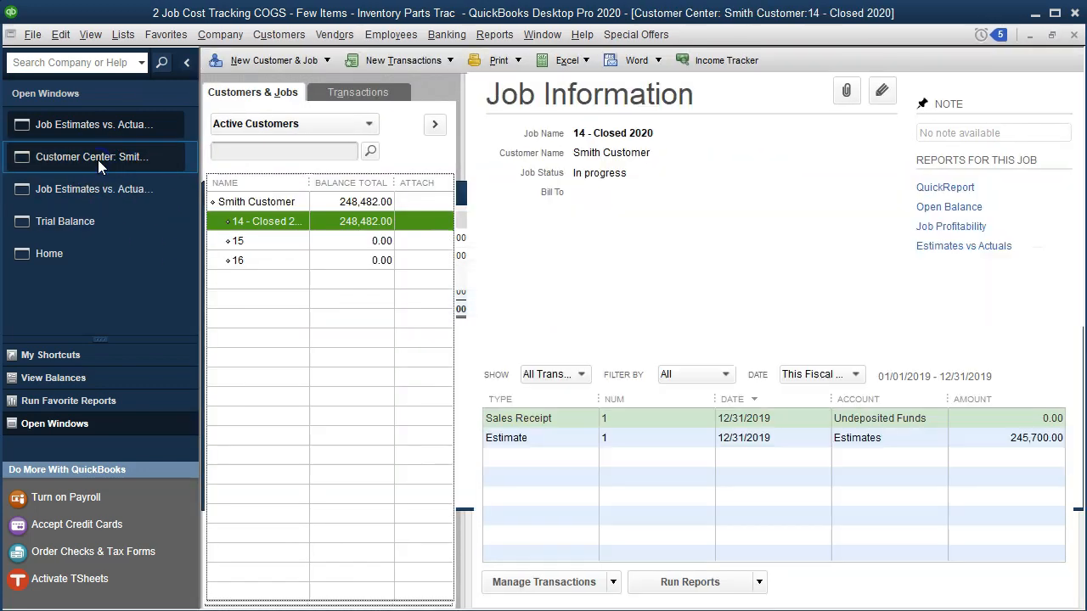
left_click(281, 221)
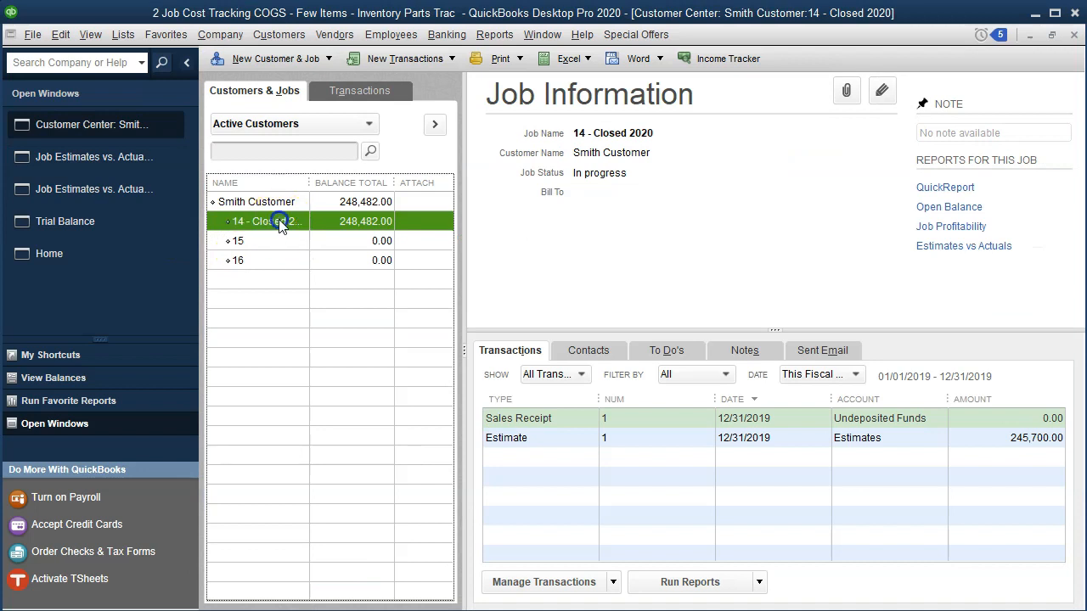
double_click(280, 222)
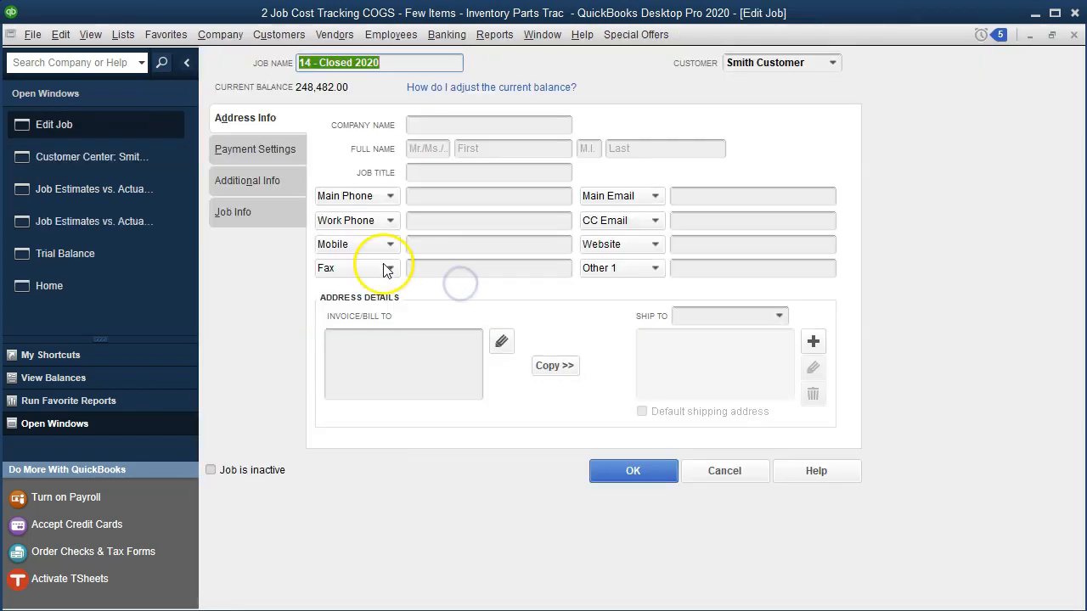
left_click(241, 217)
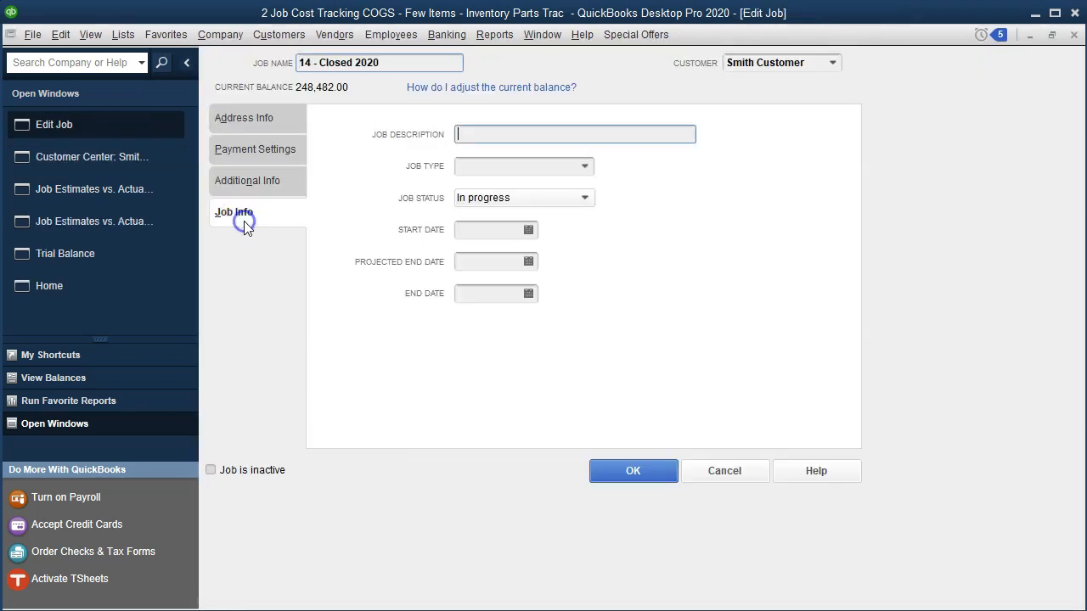
left_click(577, 203)
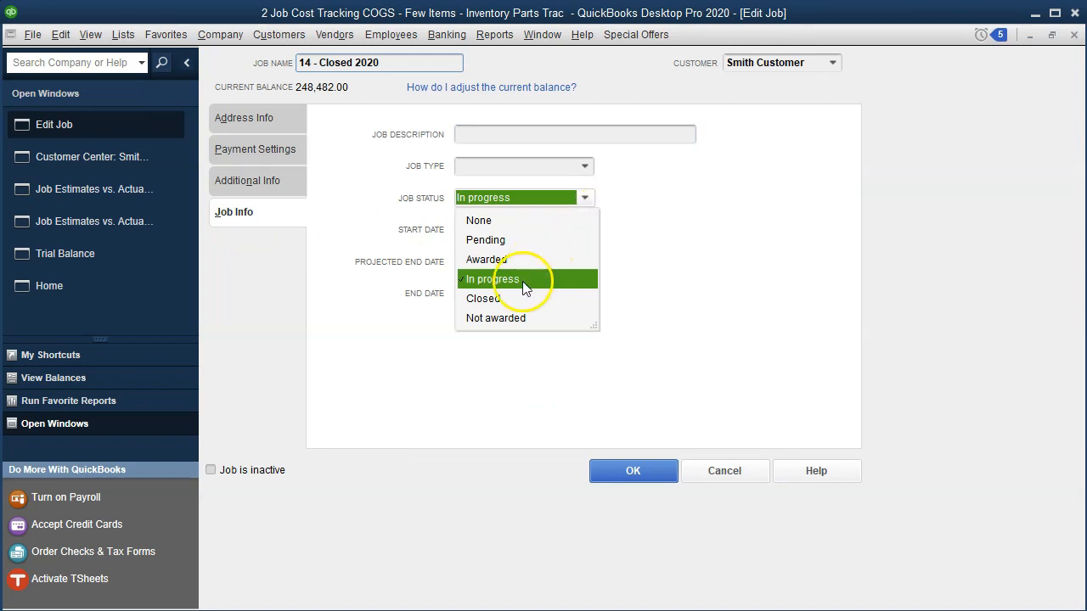
left_click(498, 299)
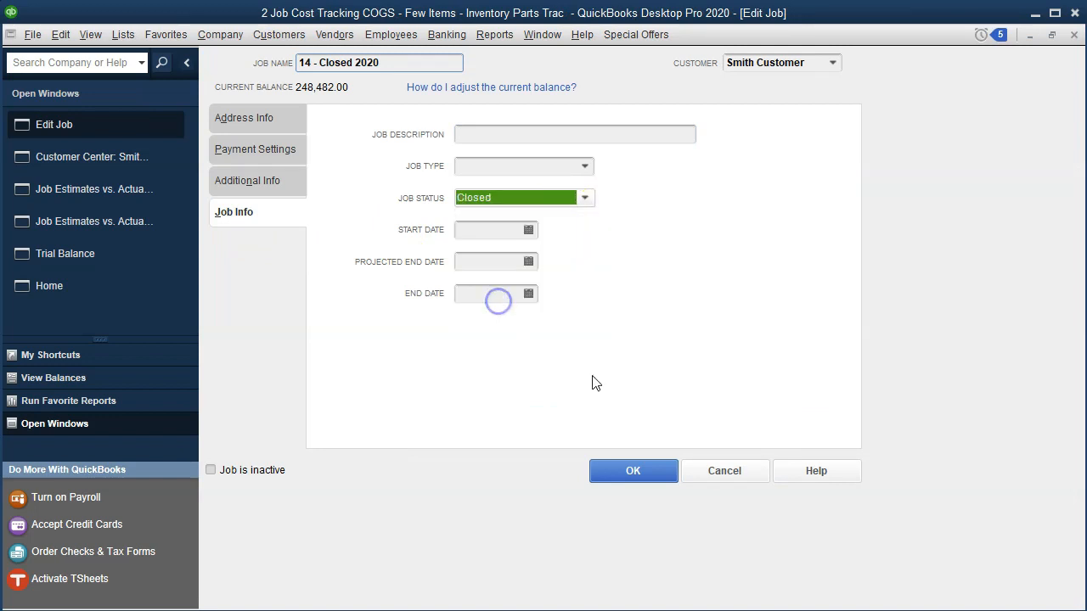
left_click(632, 467)
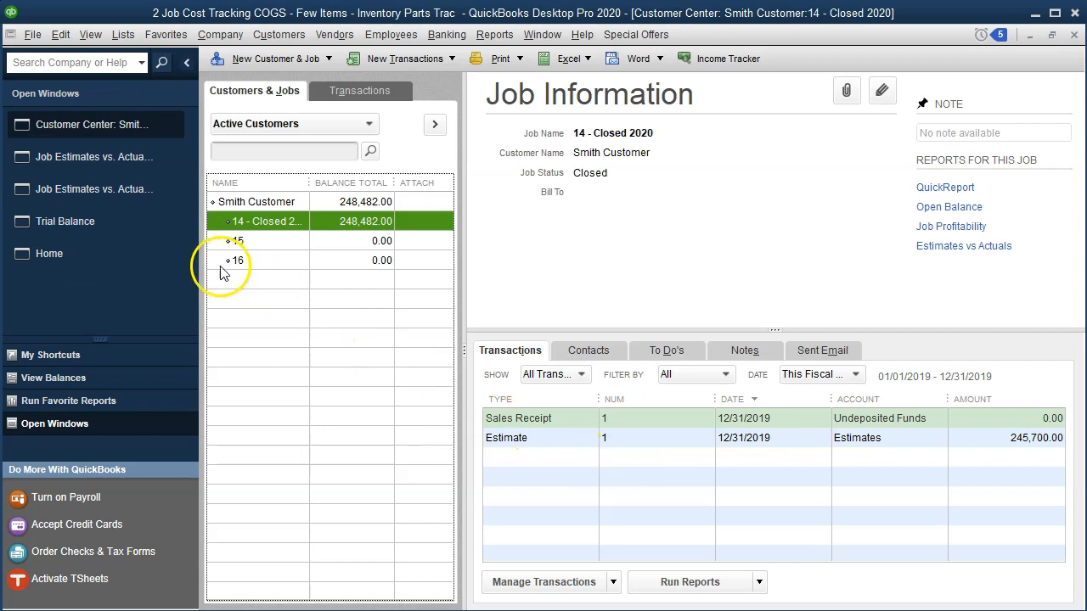
Filter the Job Estimates vs. Actuals Summary to show only jobs with the Job Status In progress
left_click(141, 197)
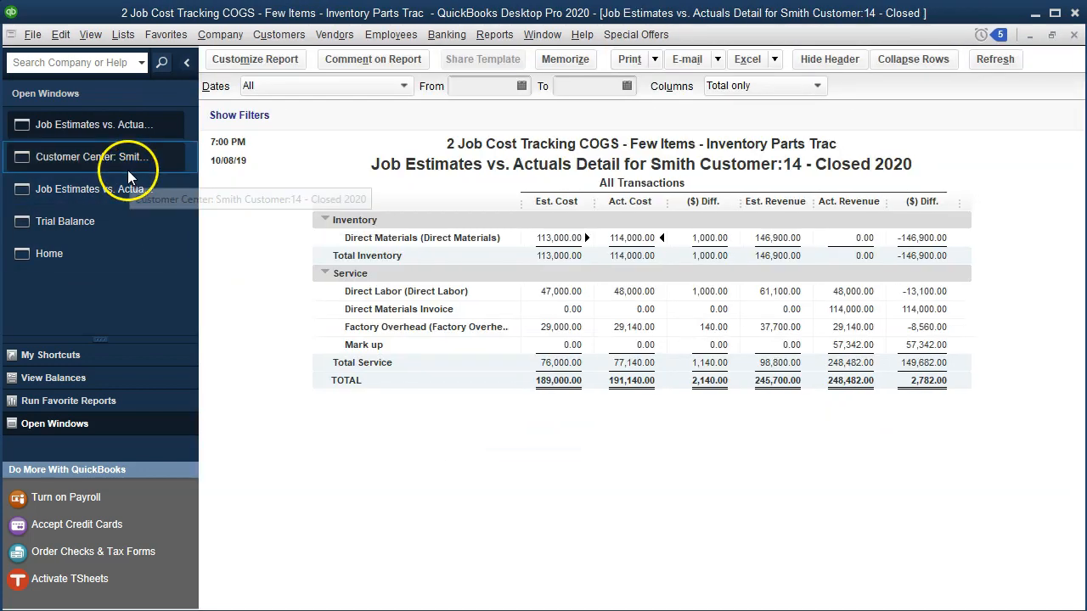
left_click(114, 192)
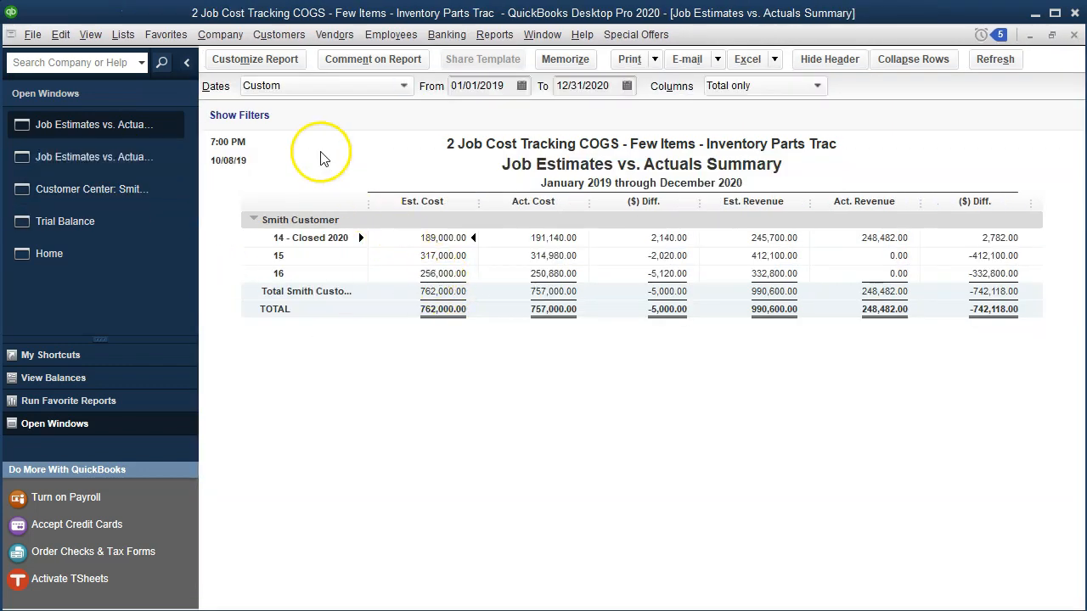
left_click(254, 62)
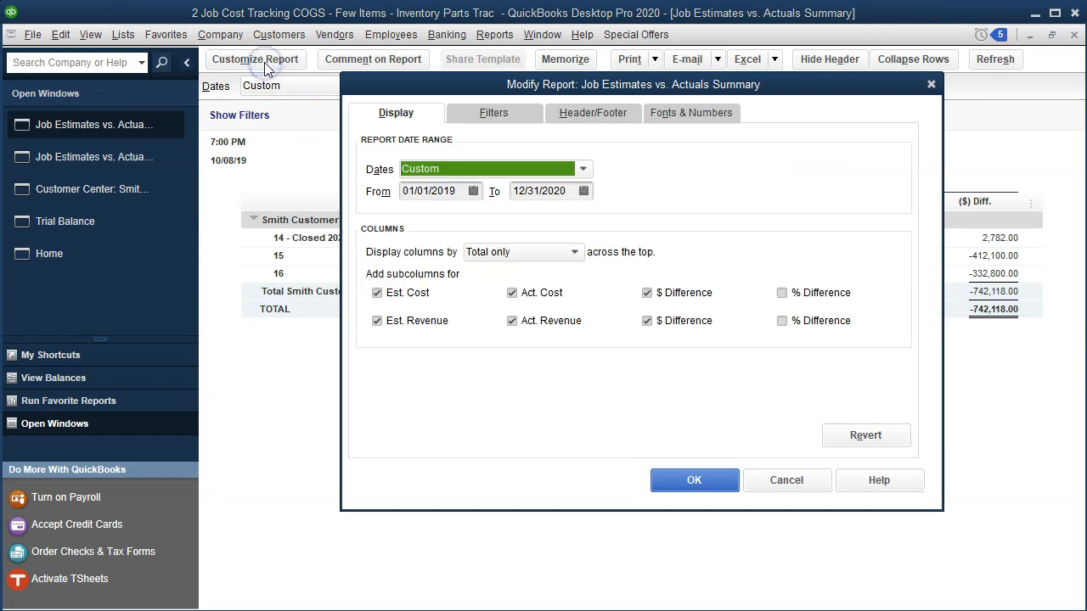
left_click(503, 110)
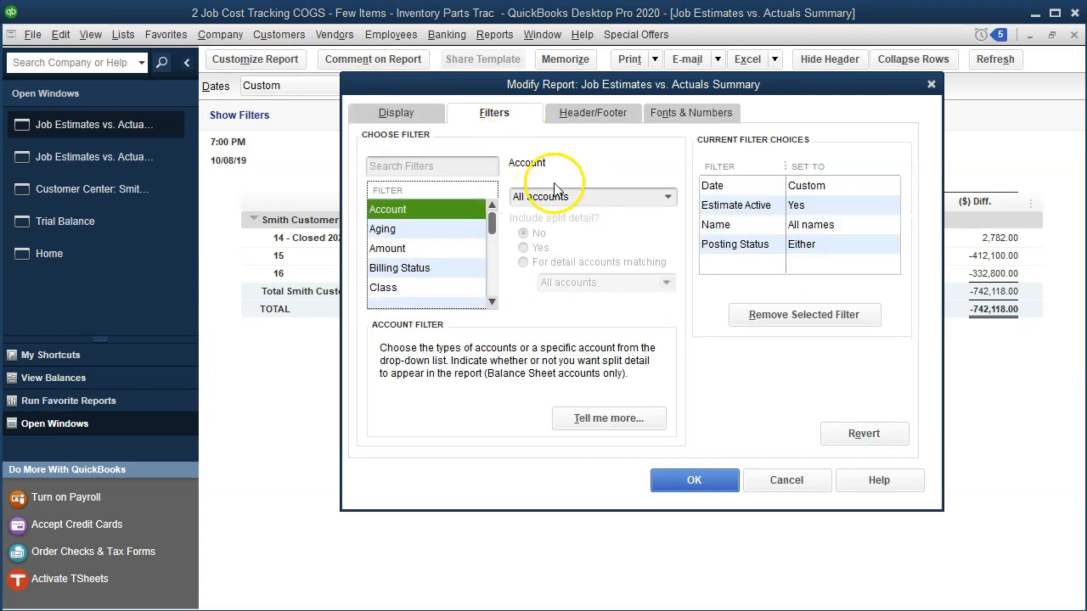
left_click(491, 302)
double_click(491, 302)
left_click(492, 302)
double_click(492, 303)
double_click(491, 302)
double_click(492, 303)
left_click(492, 303)
left_click(492, 303)
left_click(492, 302)
left_click(429, 290)
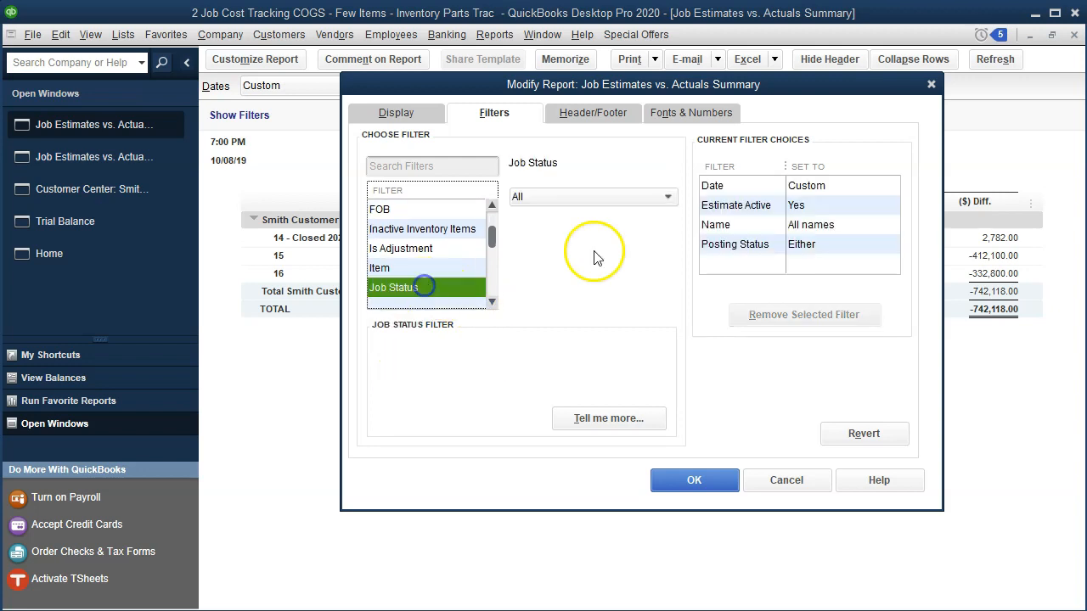
left_click(670, 198)
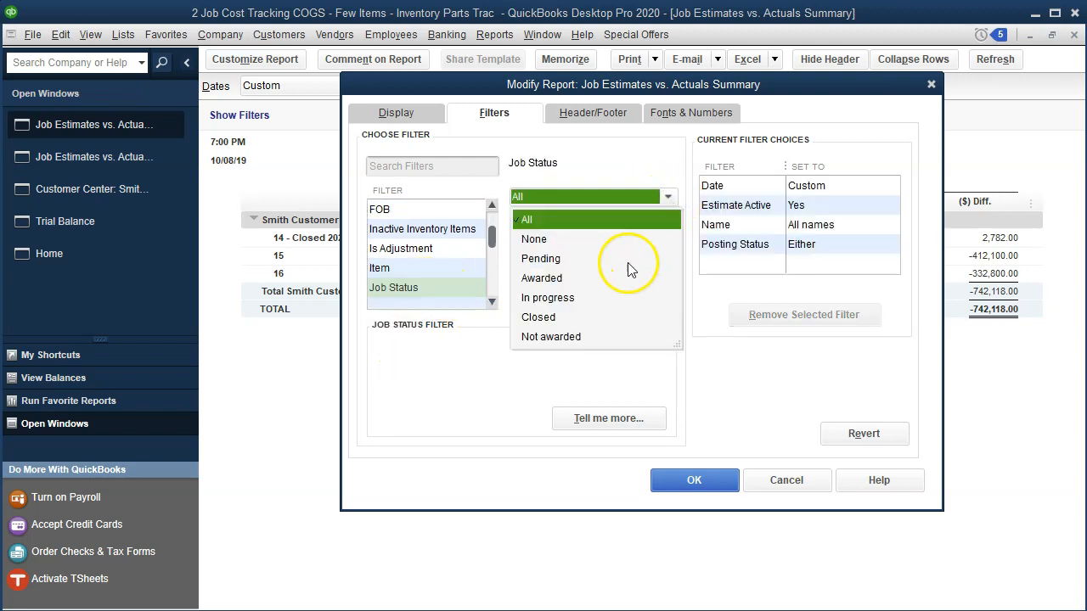
left_click(561, 299)
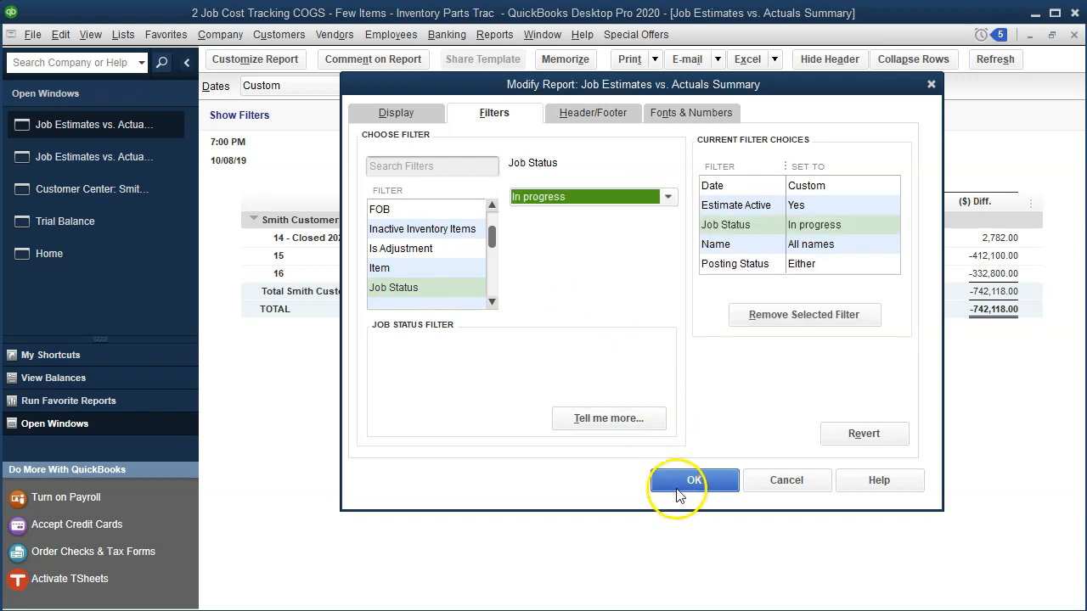
left_click(685, 500)
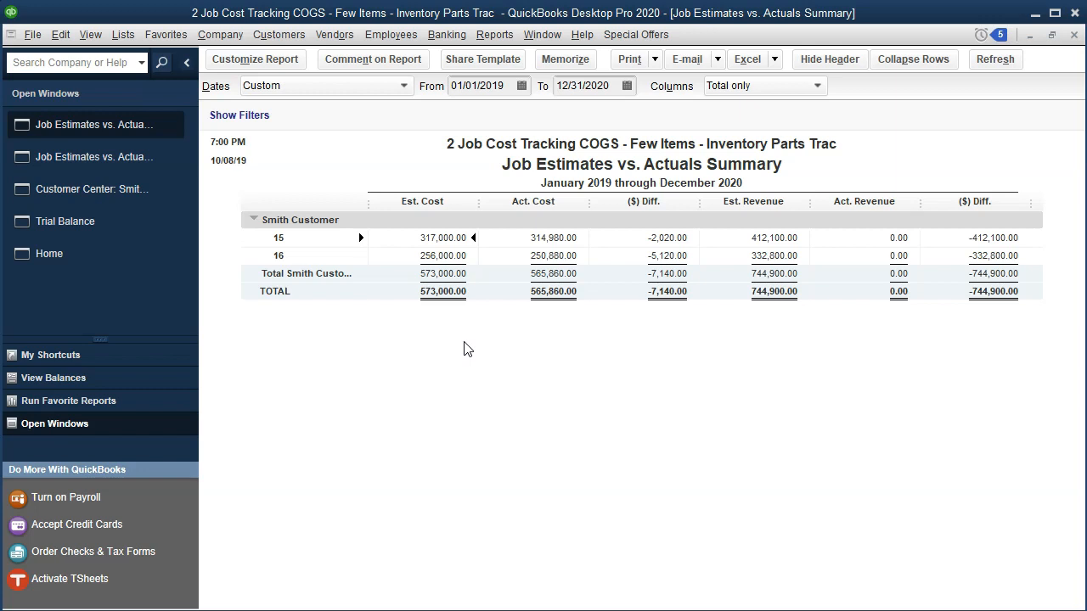
Change the job status of "14 - Closed 2020" to In progress in the Customer Center and save the job
left_click(113, 202)
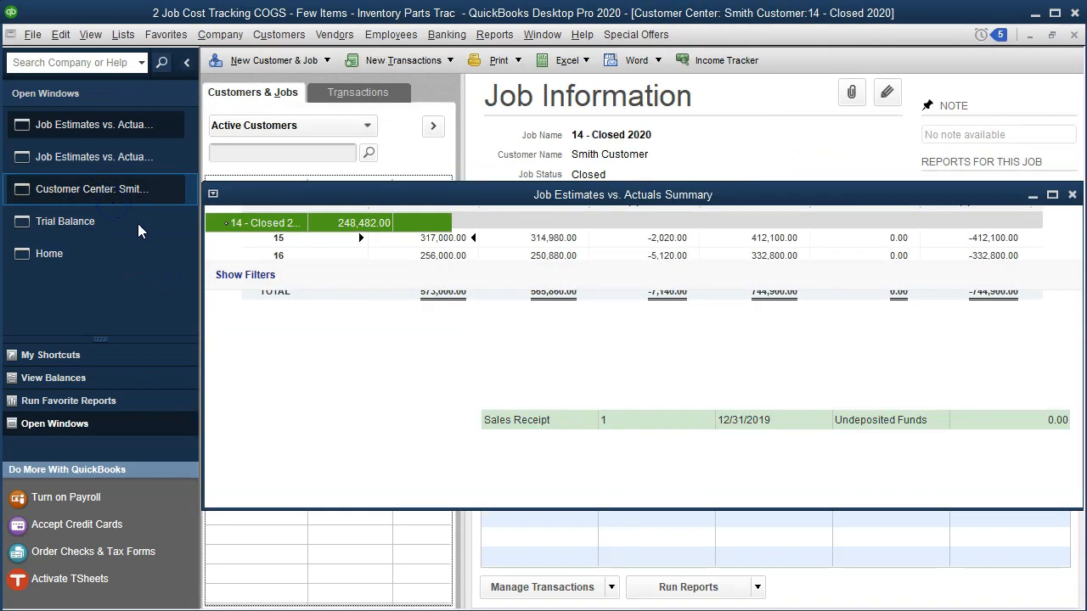
left_click(283, 223)
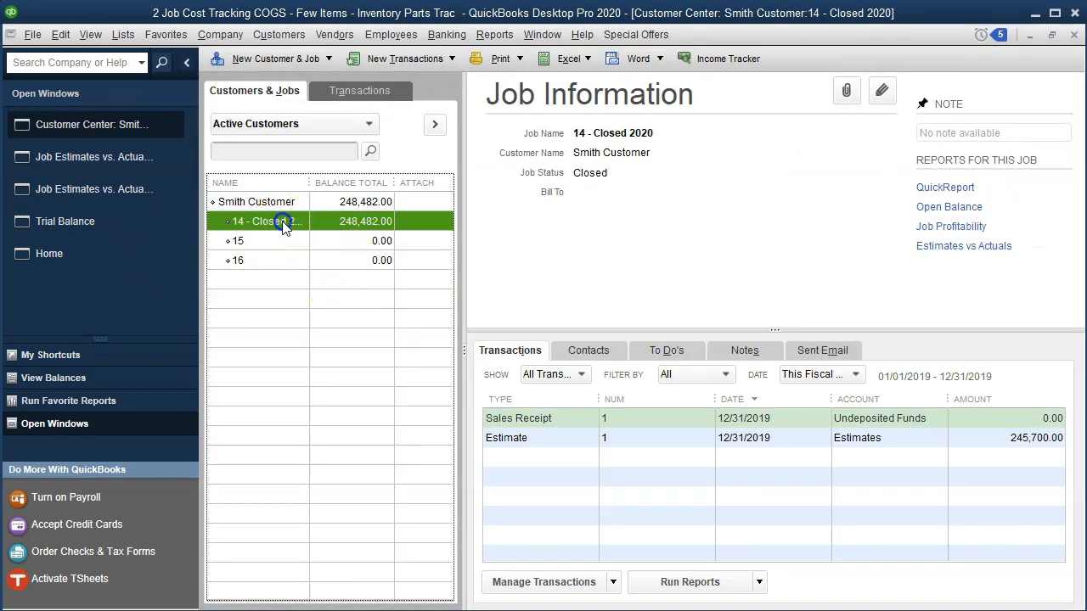
double_click(283, 223)
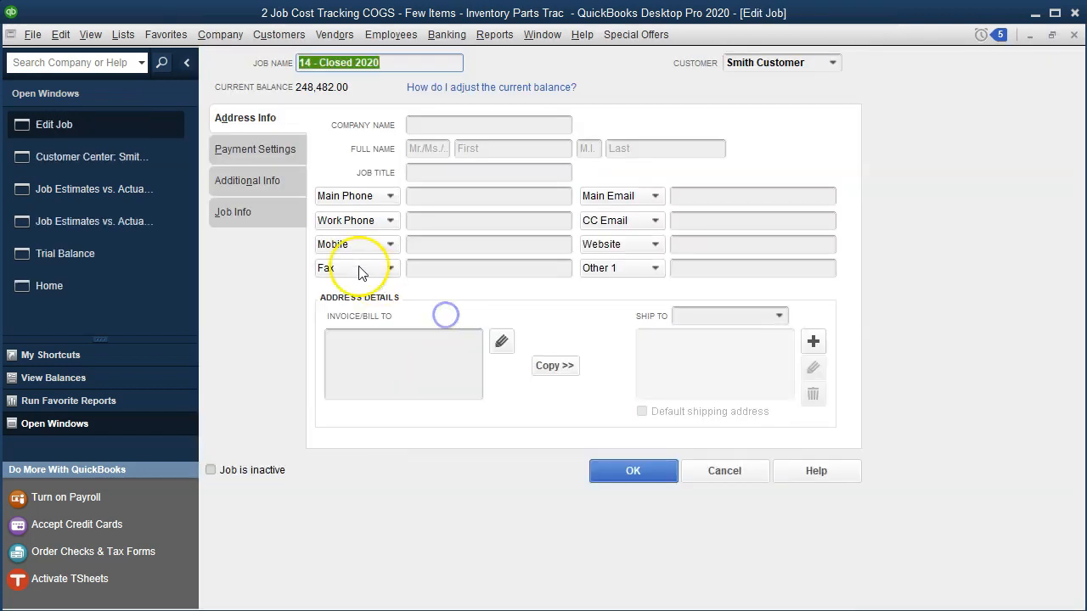
left_click(246, 212)
left_click(584, 198)
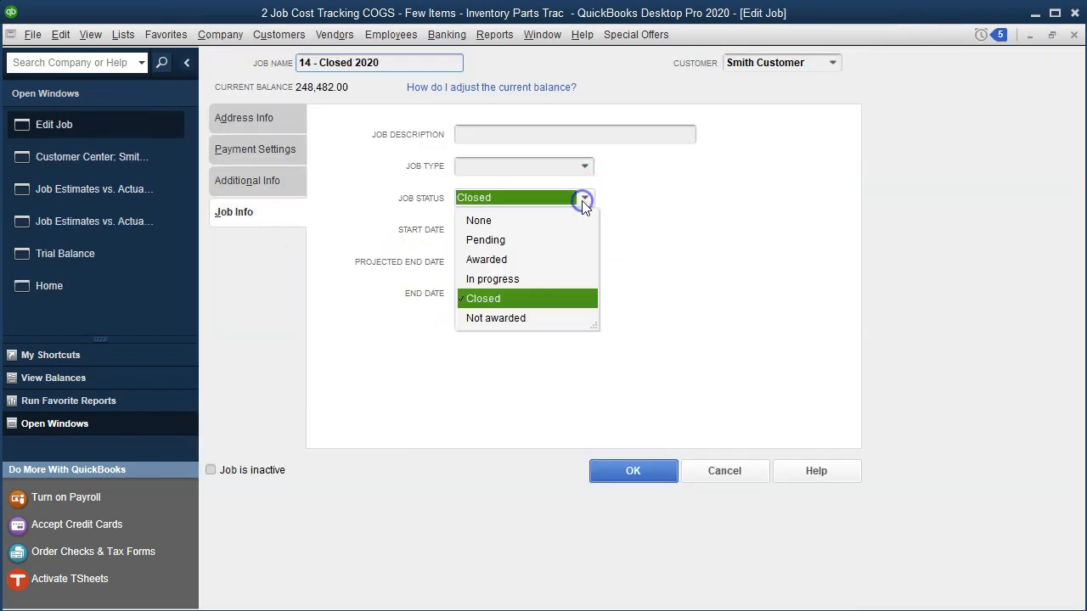
left_click(524, 278)
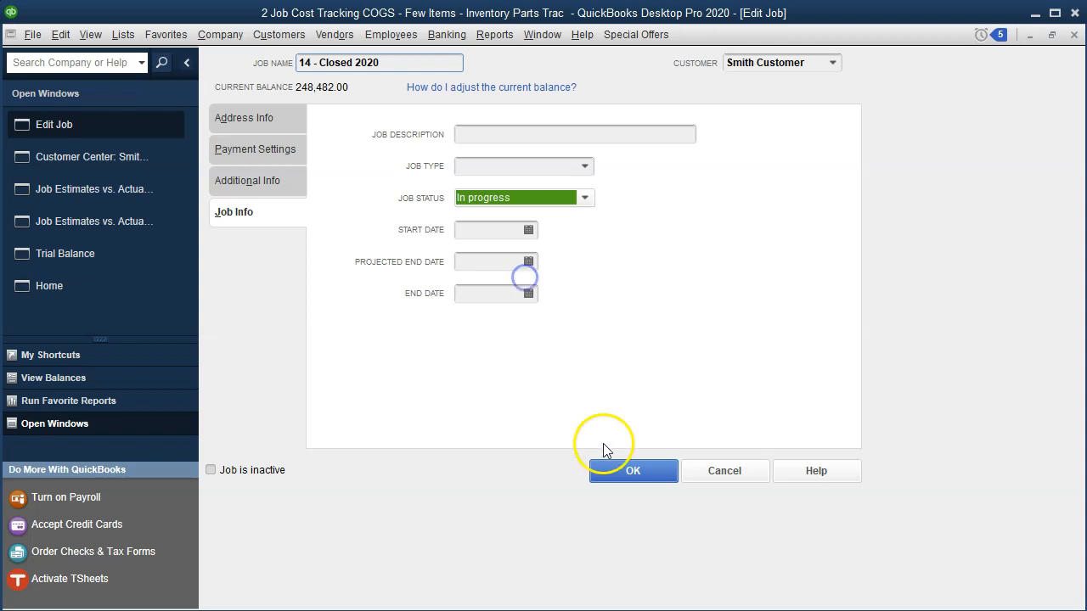
left_click(609, 468)
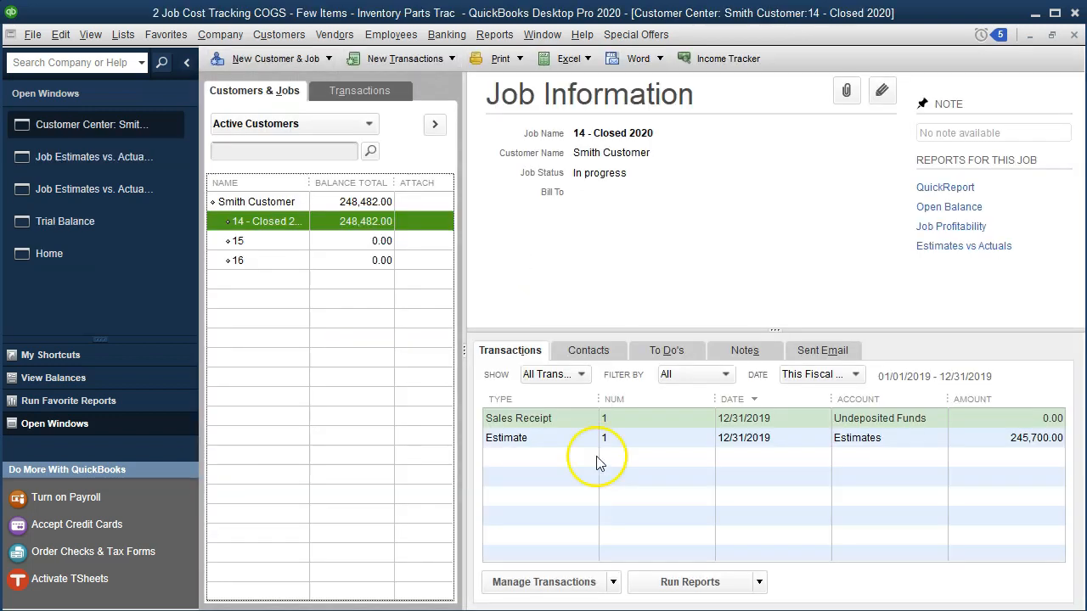
Set the start date of the Job Estimates vs. Actuals Summary to 01/01/2020
left_click(104, 160)
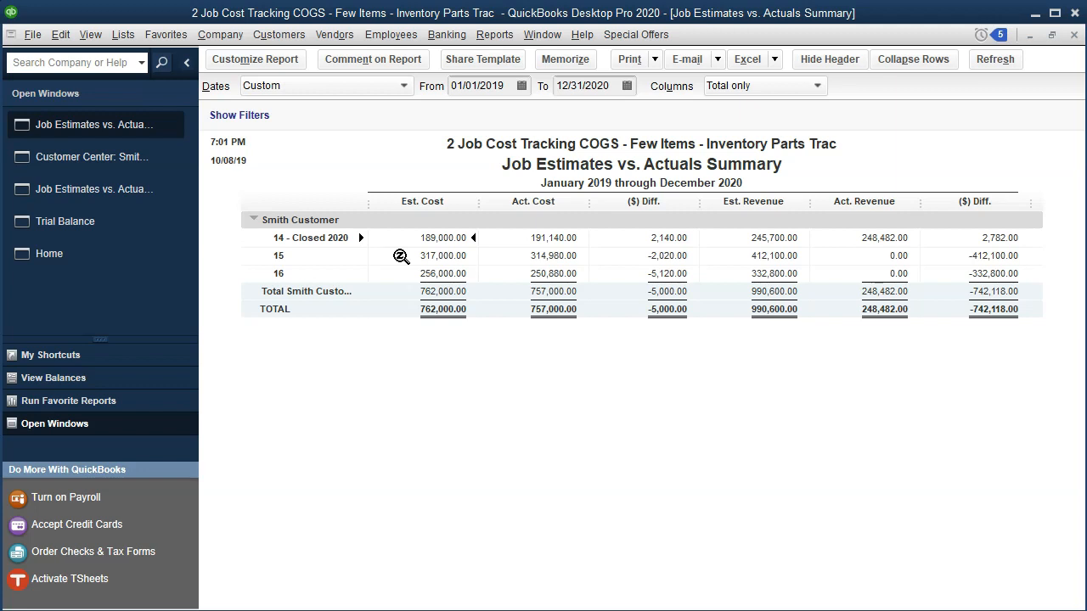
left_click(336, 253)
left_click(554, 309)
left_click(508, 86)
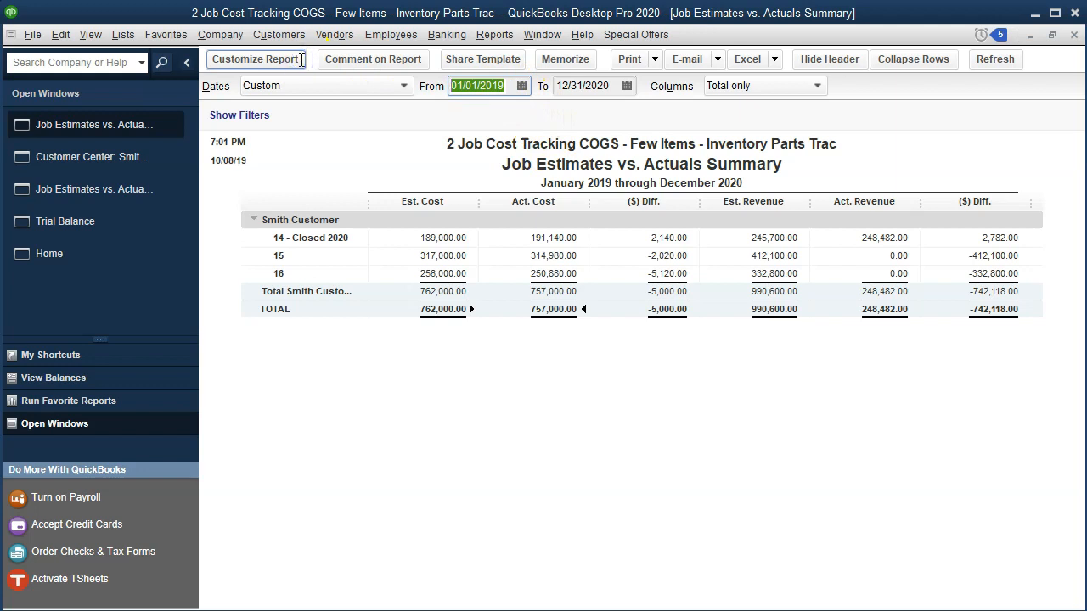
type("01")
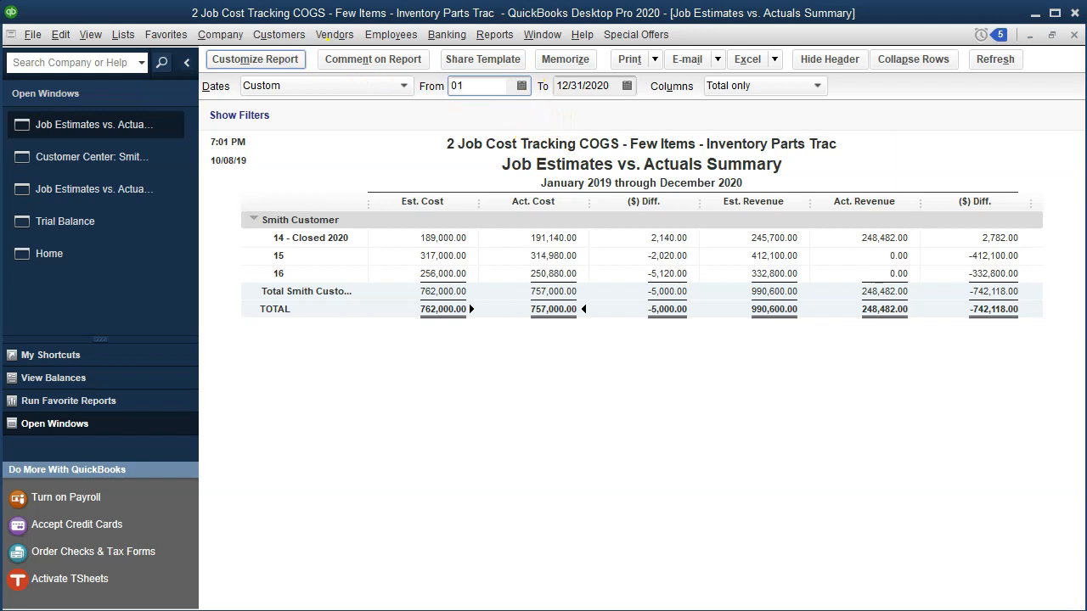
type("/01/2020")
key("Tab")
key("Tab")
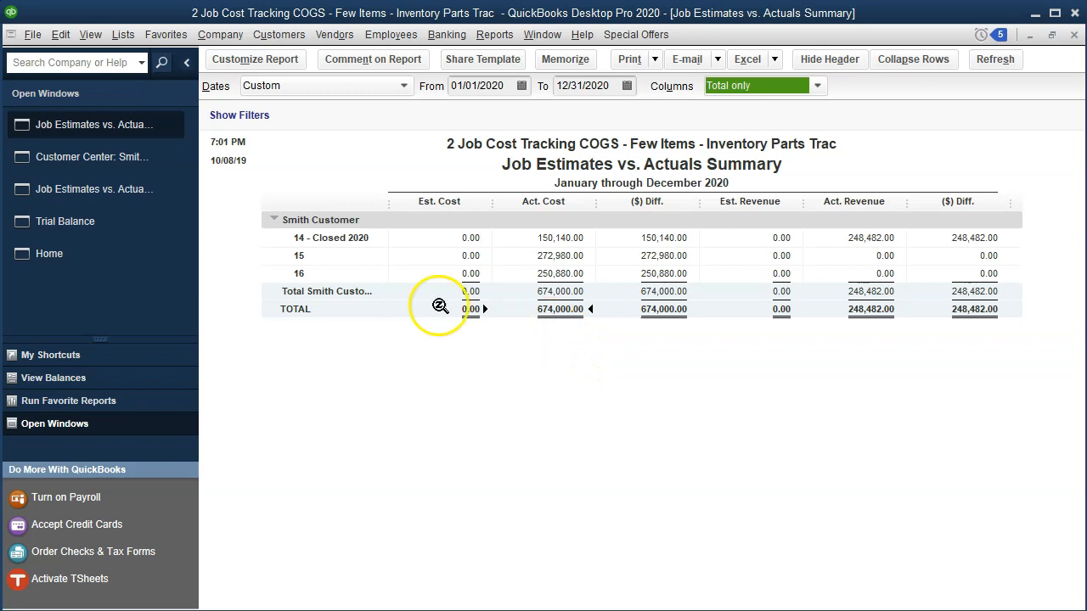
Compare Cost of Goods Sold on the Trial Balance with the actual costs in the Job Estimates vs. Actuals Summary
left_click(124, 229)
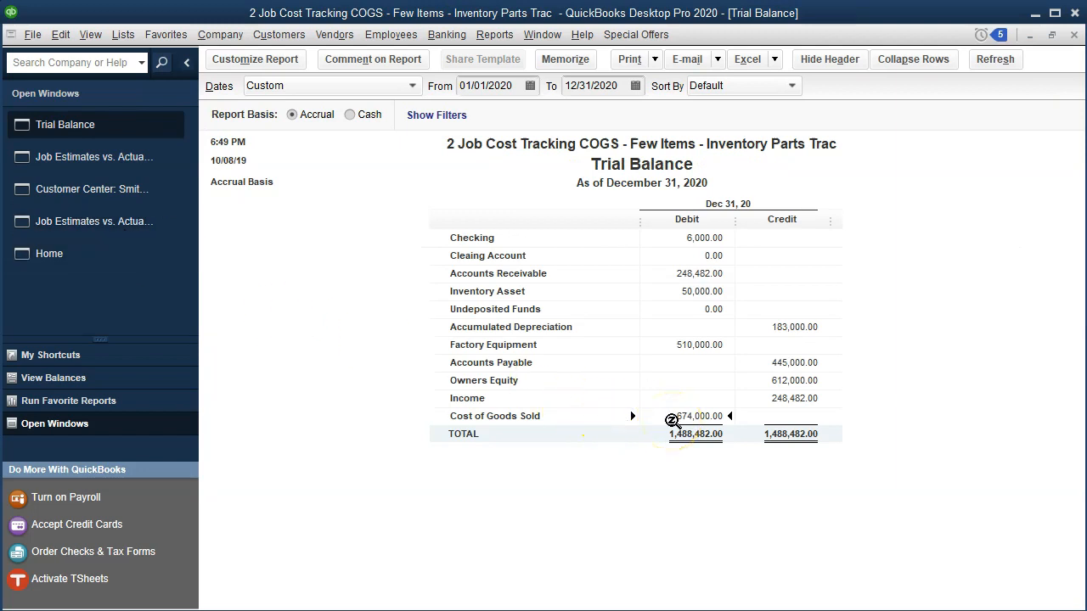
left_click(102, 222)
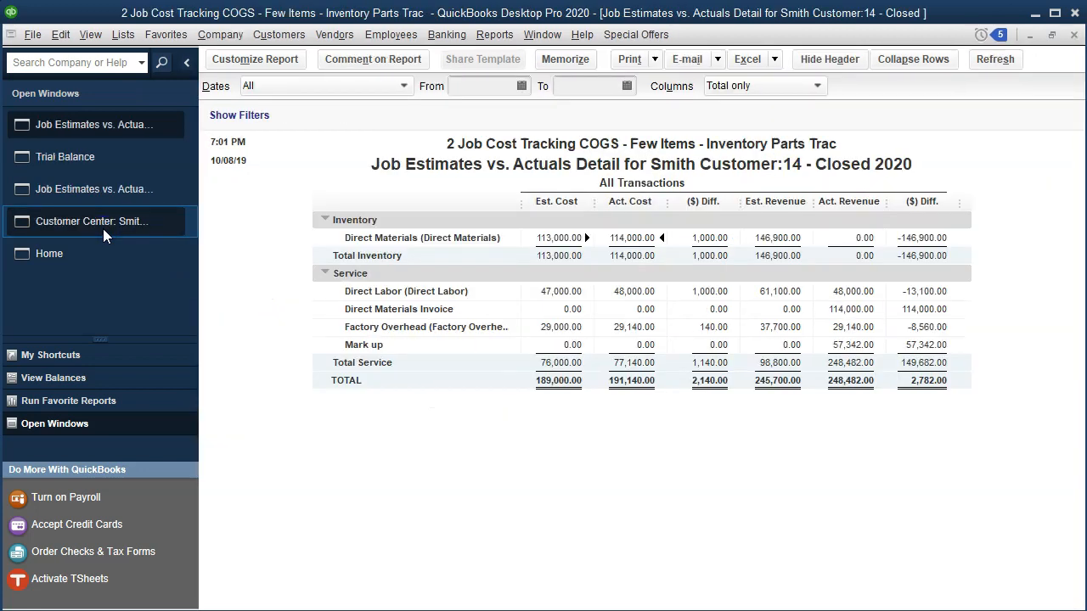
left_click(80, 195)
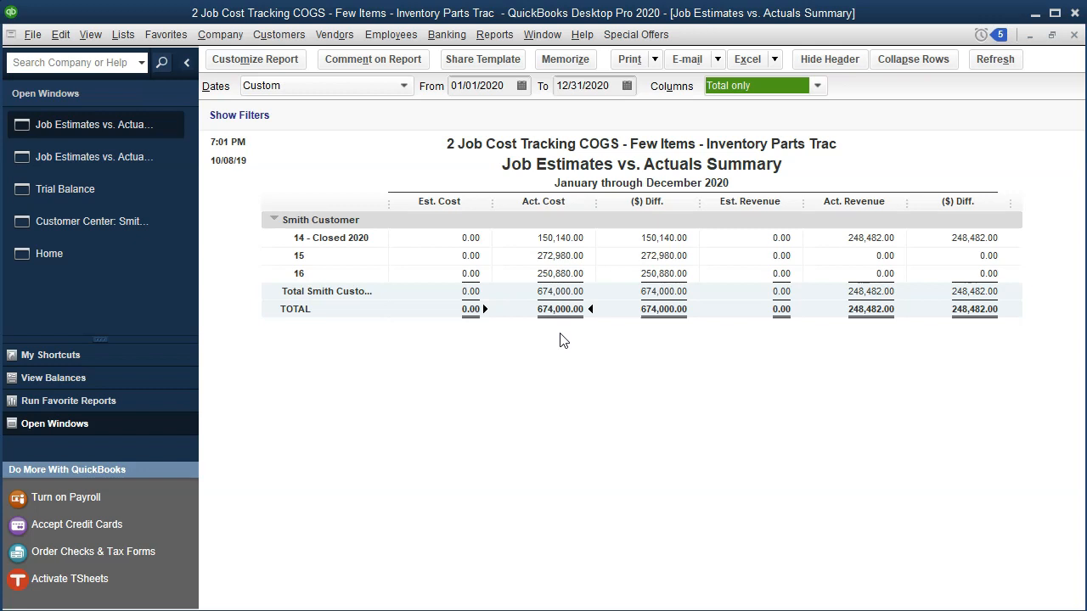
left_click(552, 238)
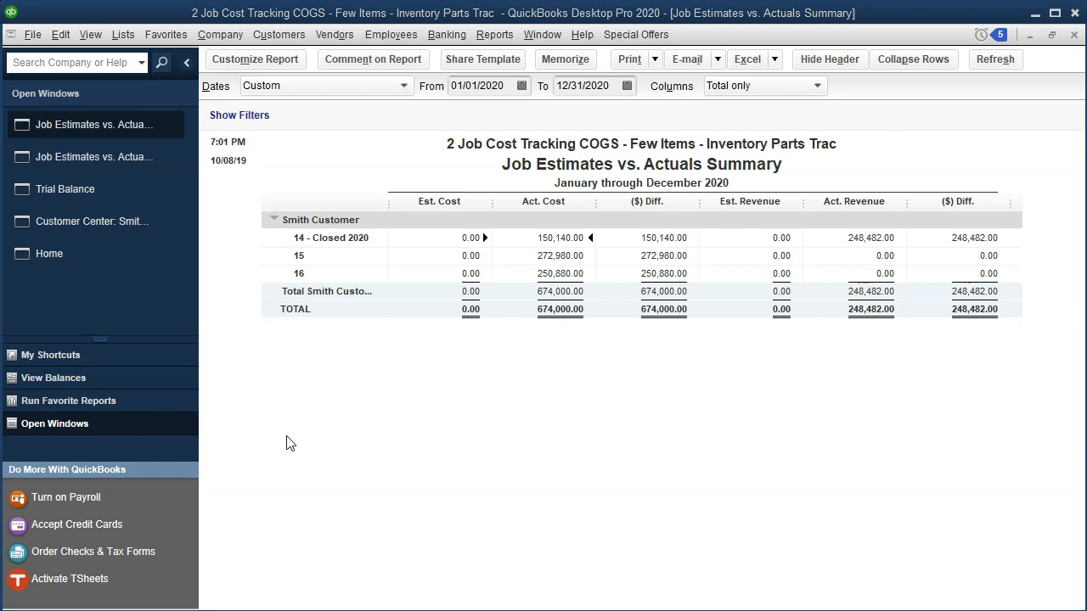
left_click(408, 433)
Switch to the Excel worksheet and examine the beginning balance in the Total Open During Period Jobs reconciliation
key("alt+Tab")
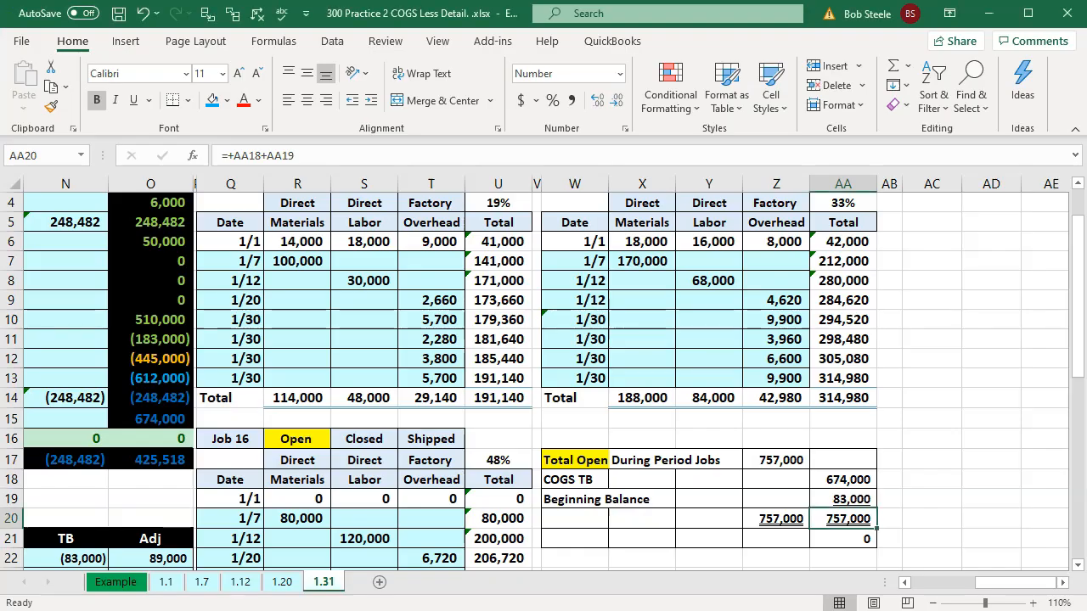
left_click(703, 478)
scroll(703, 477, "down", 2)
left_click(844, 382)
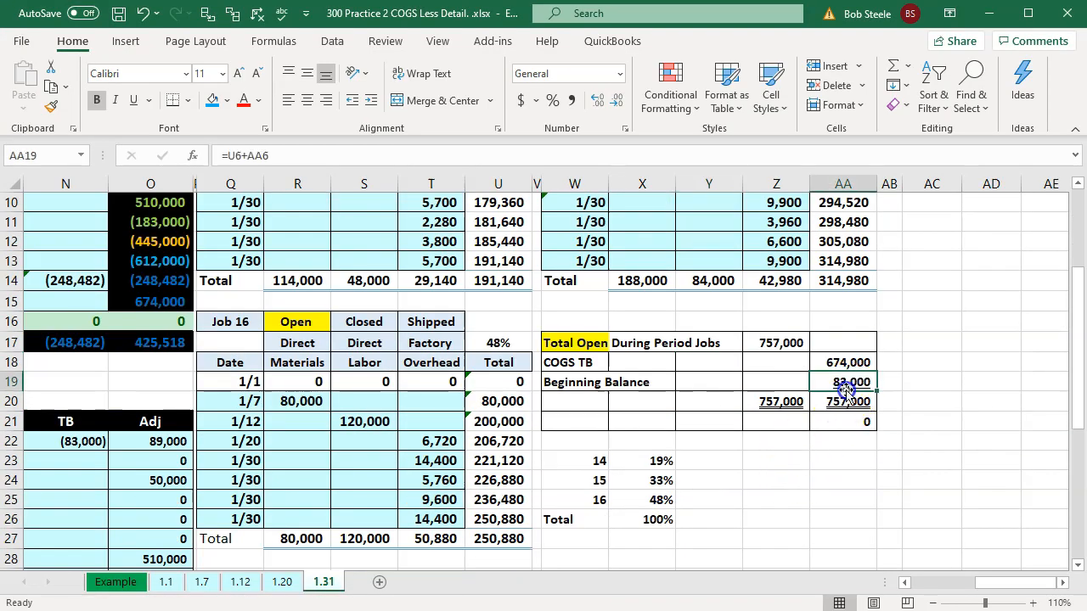